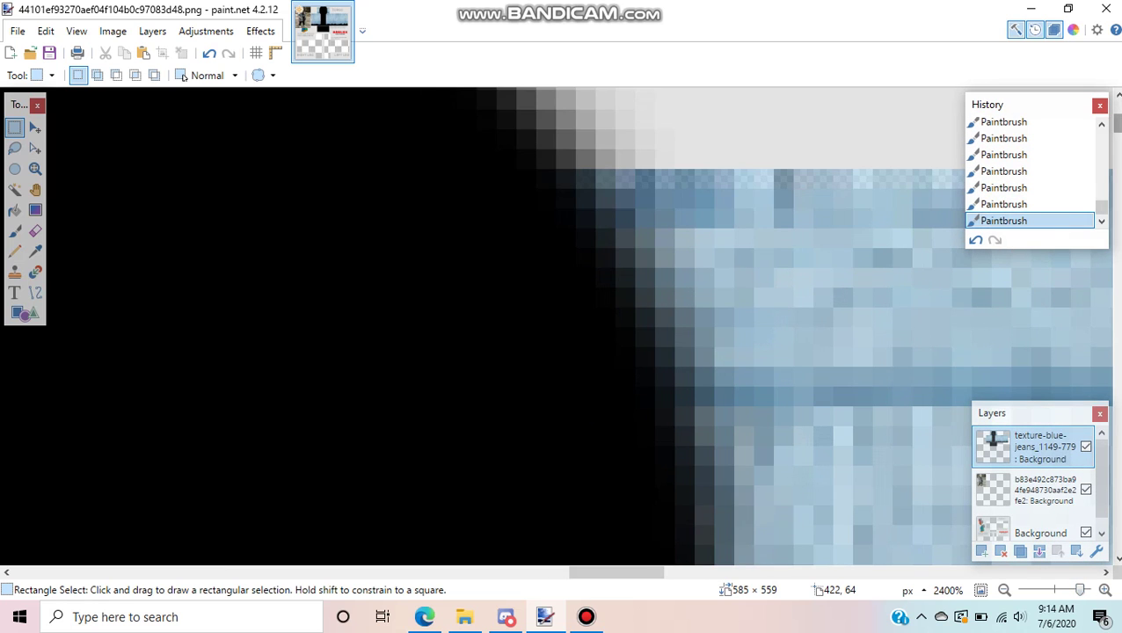
- Select the 76 × 8 px part of the black shape above the upper denim panel, paste a copy, and move it to the TORSO label
scroll(484, 326, "up", 3)
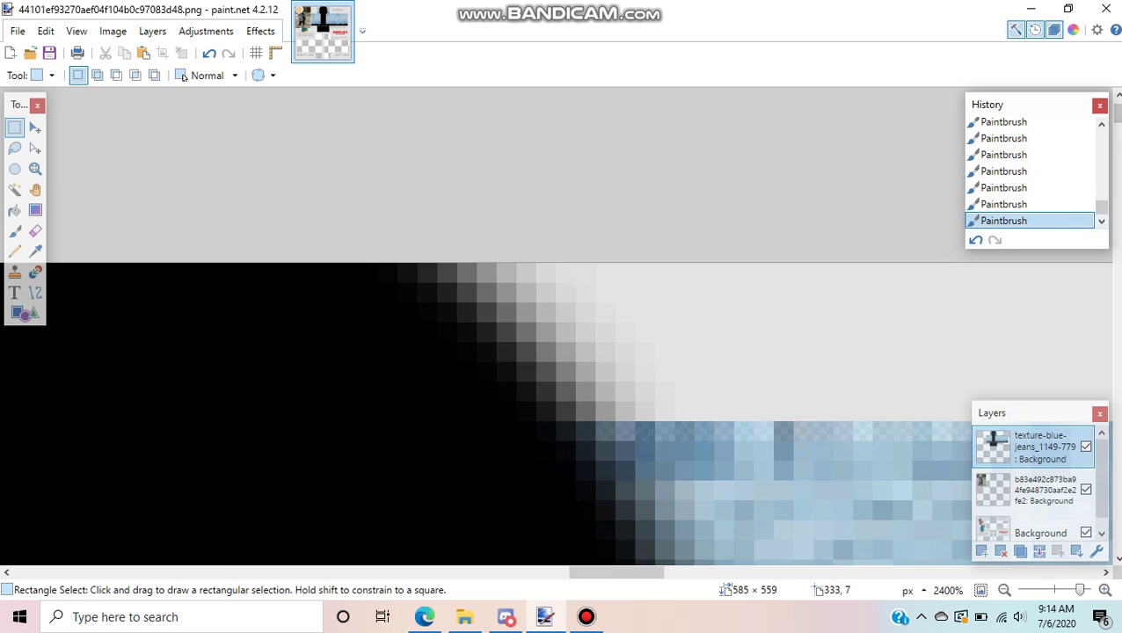
left_click_drag(690, 418, 452, 157)
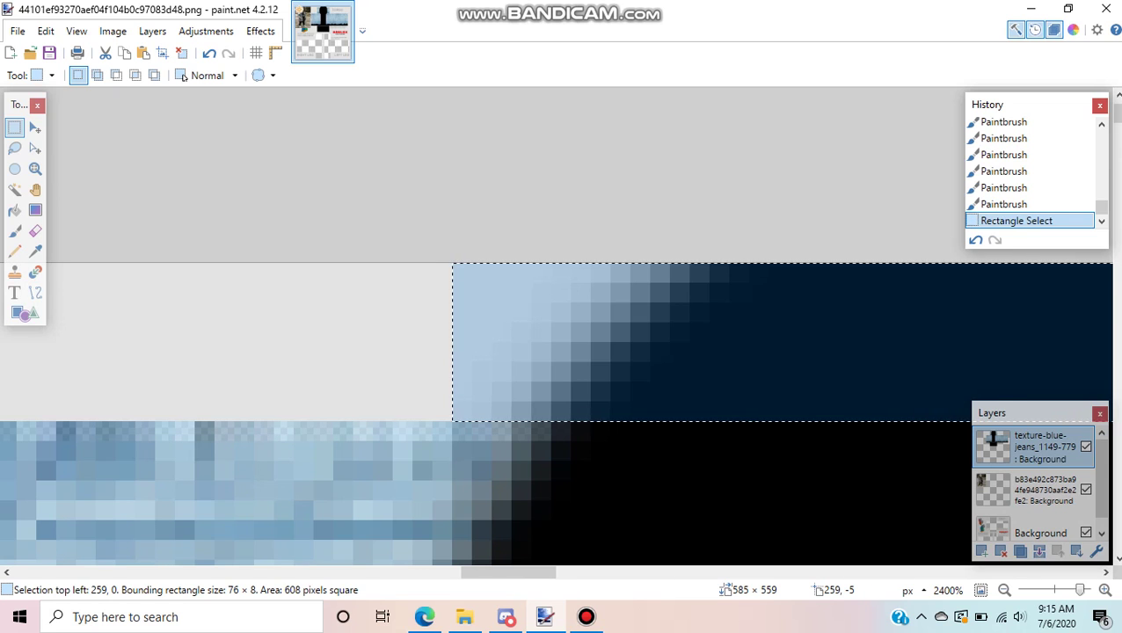
key("ctrl+v")
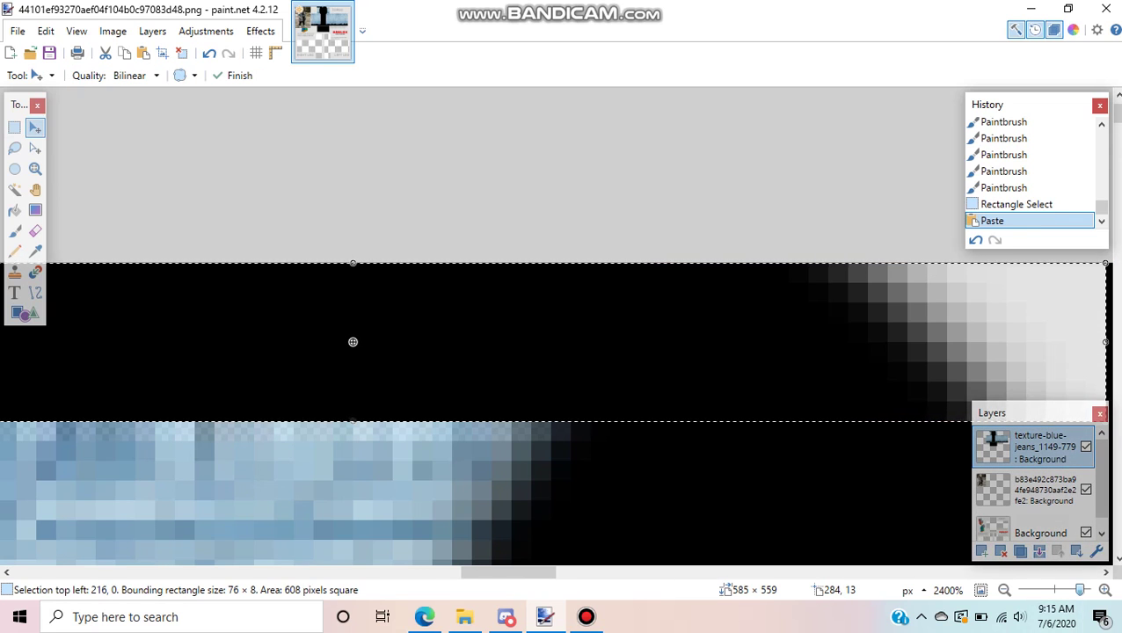
key("ctrl+minus")
key("ctrl+minus")
left_click_drag(679, 350, 406, 547)
left_click_drag(599, 561, 598, 496)
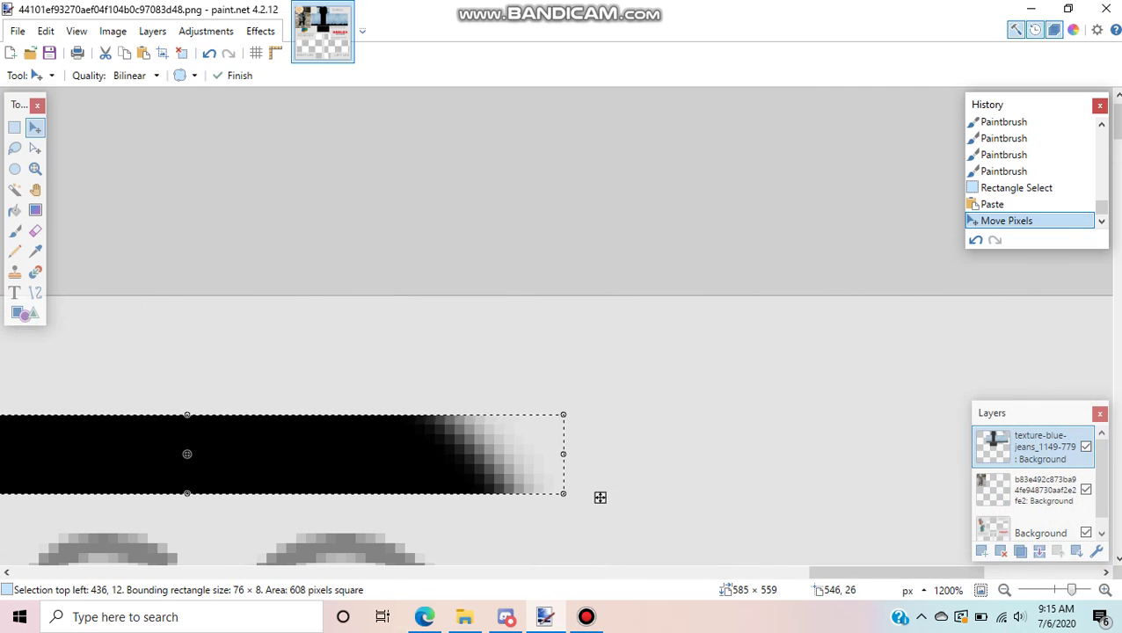
- Move the pasted strip to just above the wide denim area below TORSO and rotate it upside down, to about 180°
scroll(599, 498, "down", 8, "ctrl")
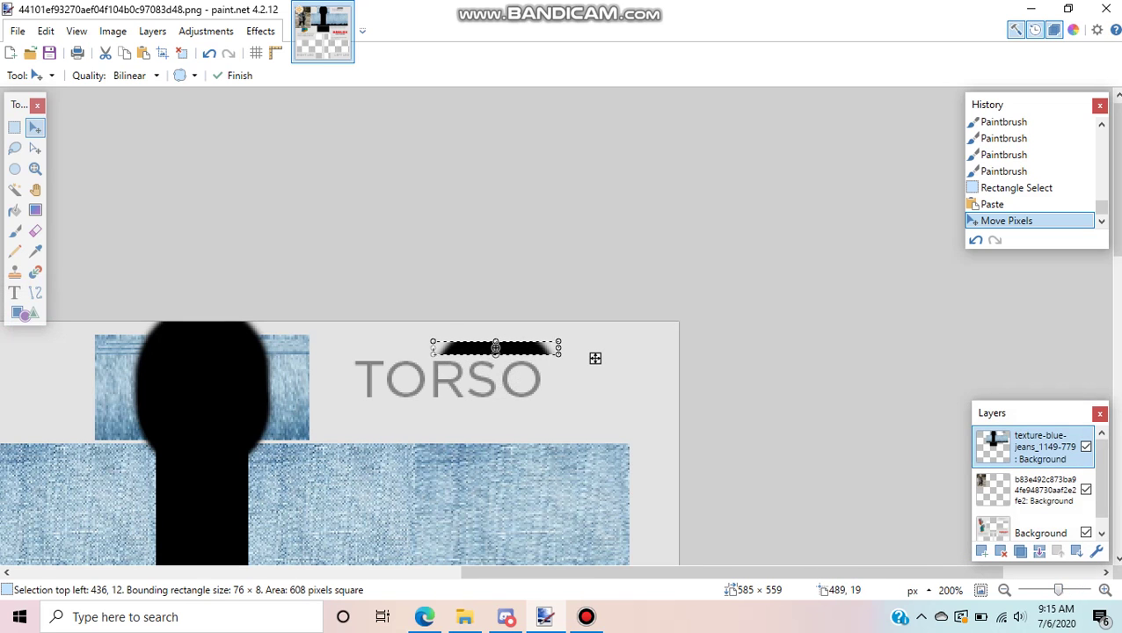
left_click_drag(595, 358, 373, 427)
key("ctrl+z")
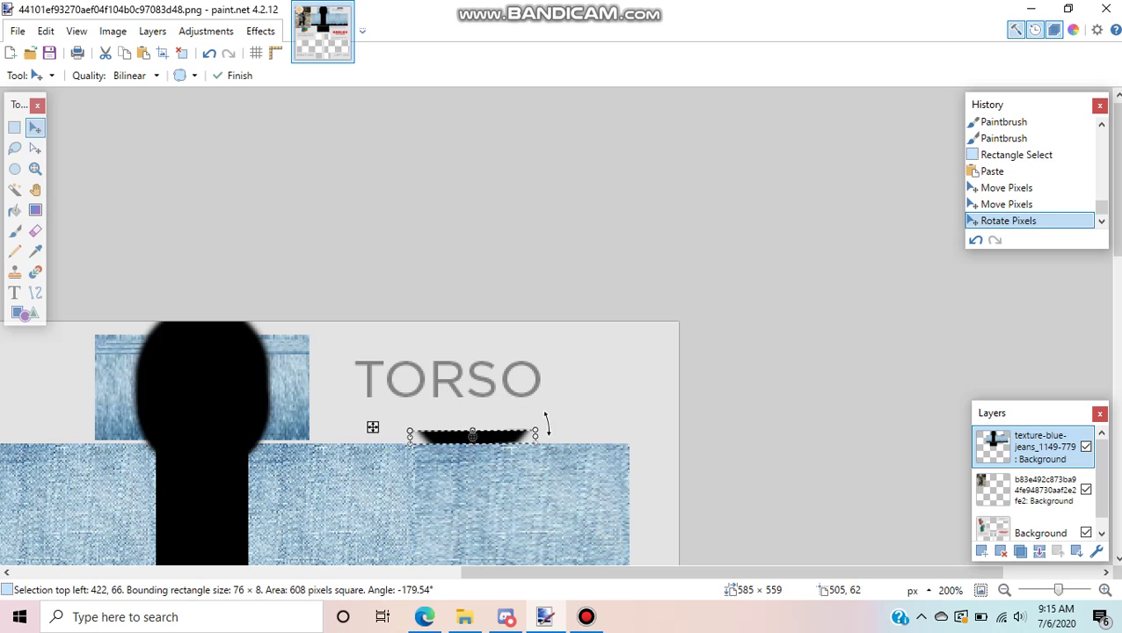
left_click_drag(545, 444, 544, 449)
left_click_drag(1058, 590, 1070, 590)
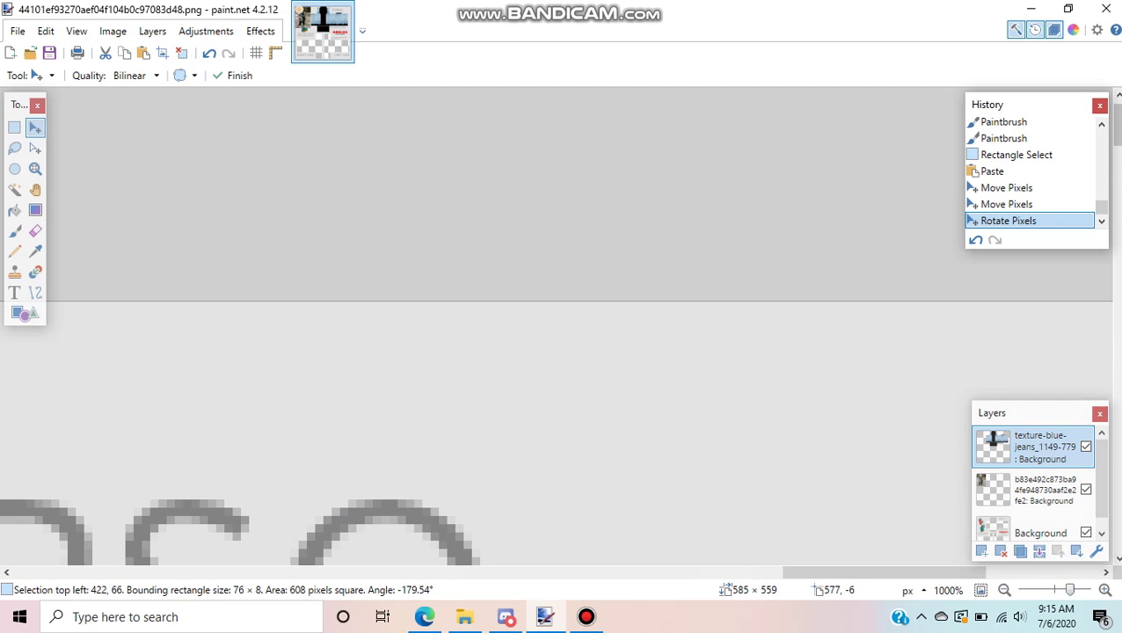
left_click_drag(1112, 135, 1112, 181)
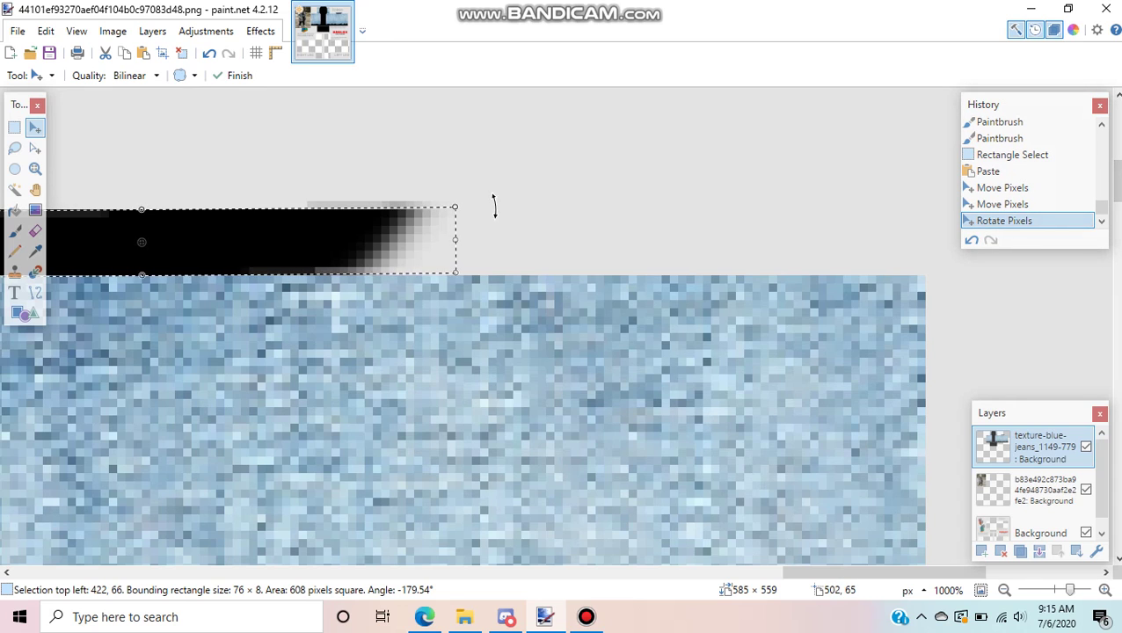
key("Return")
left_click_drag(475, 187, 476, 202)
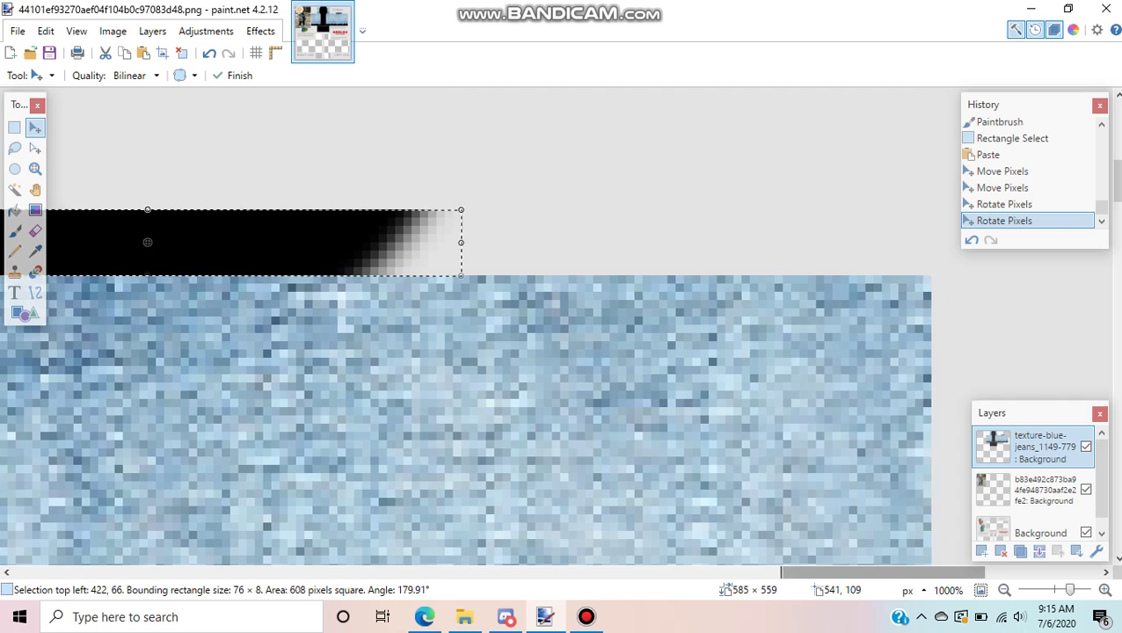
- Move the upside-down strip onto the upper edge of the denim below TORSO, with its corner at about 453, 74 px
scroll(253, 204, "left", 5)
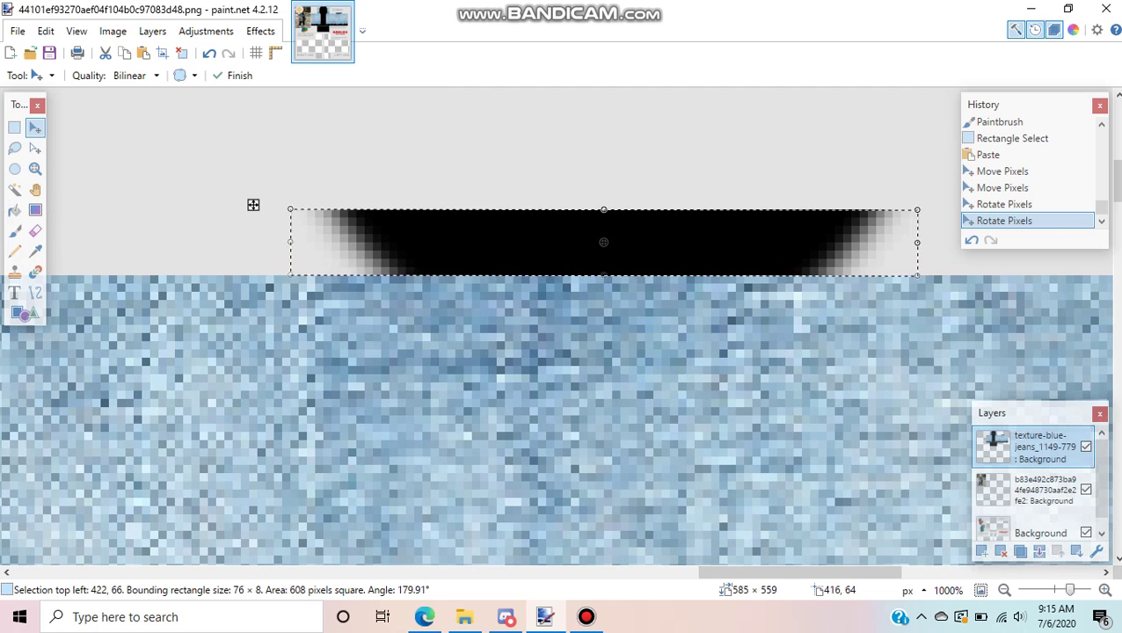
left_click_drag(253, 204, 517, 270)
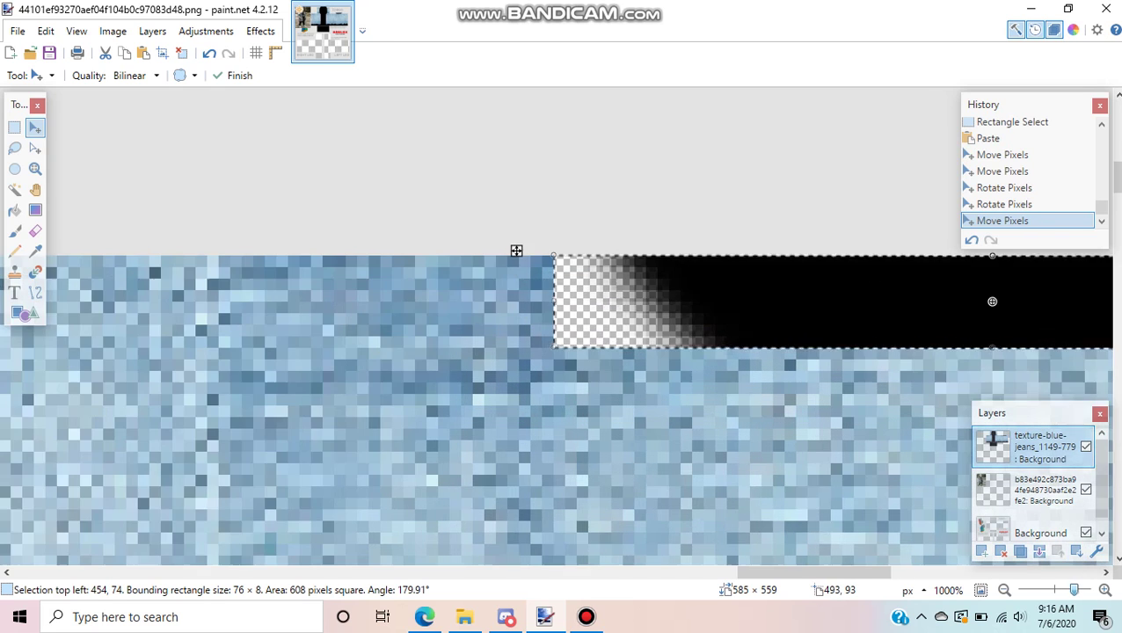
scroll(517, 270, "down", 4, "ctrl")
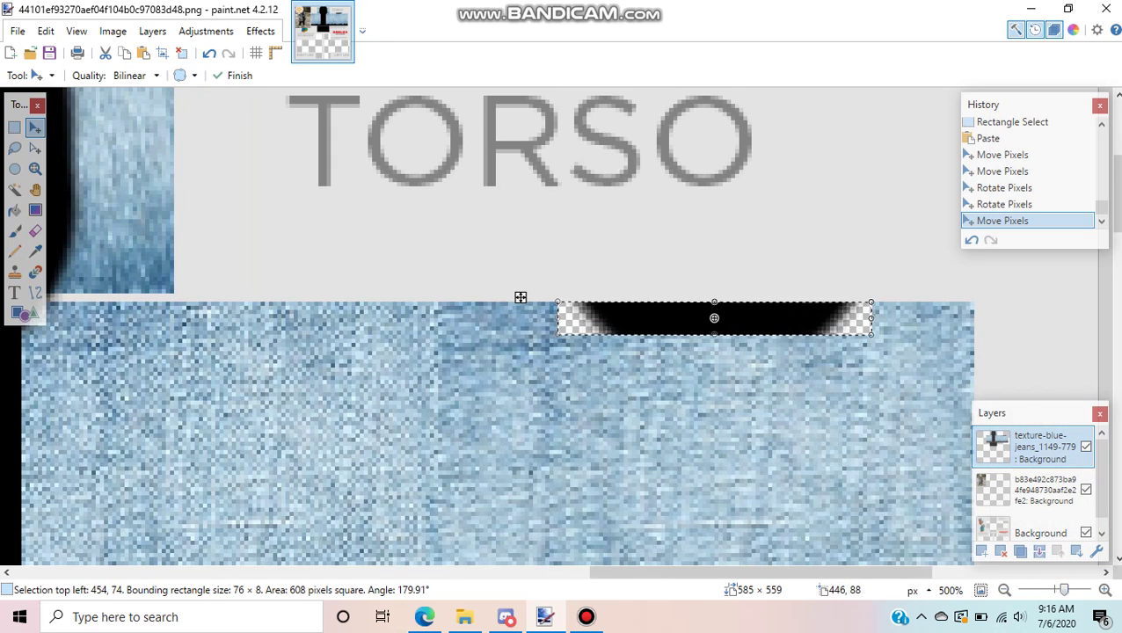
key("Return")
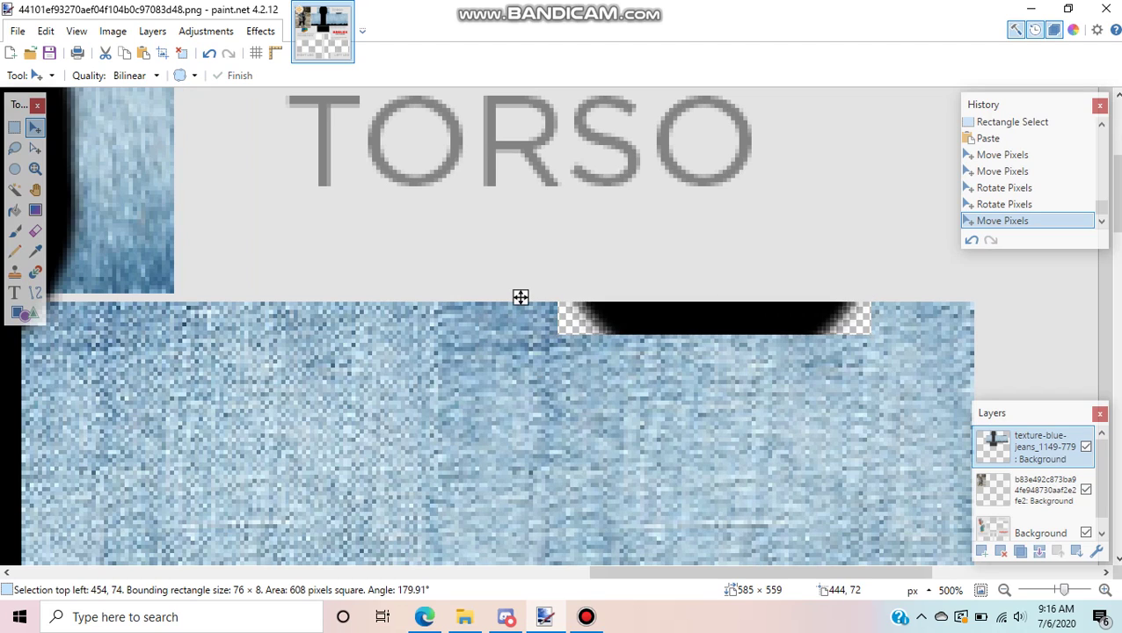
left_click_drag(520, 296, 516, 296)
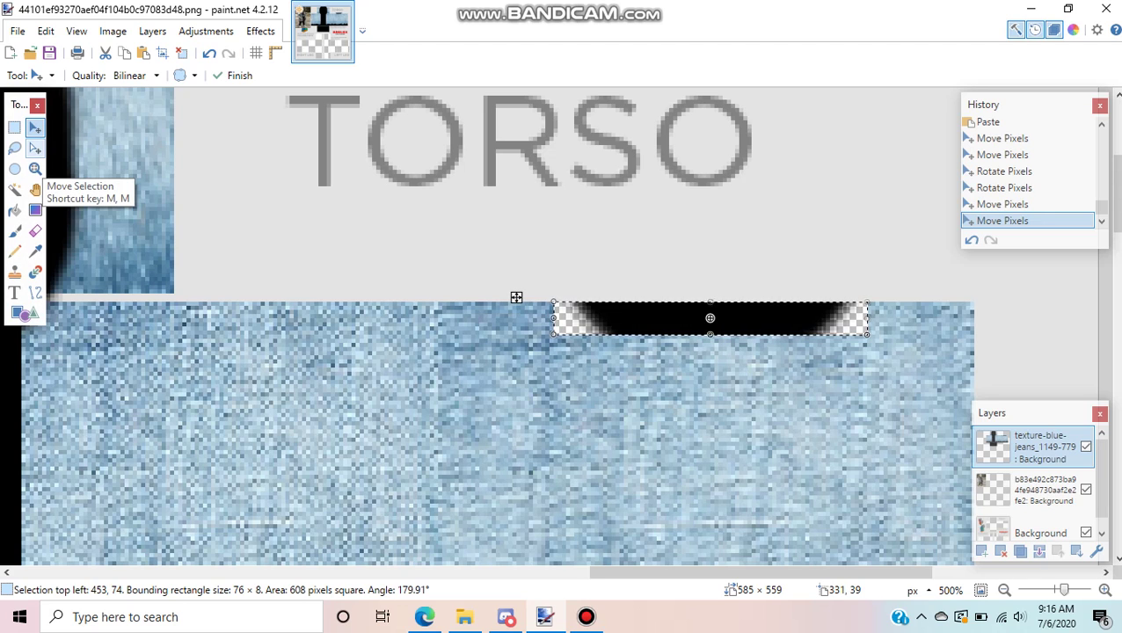
- Paste a second strip, turn it upside down, resize it to 60 × 8 px, and place it against the first strip's lower edge
key("ctrl+v")
left_click_drag(351, 124, 497, 376)
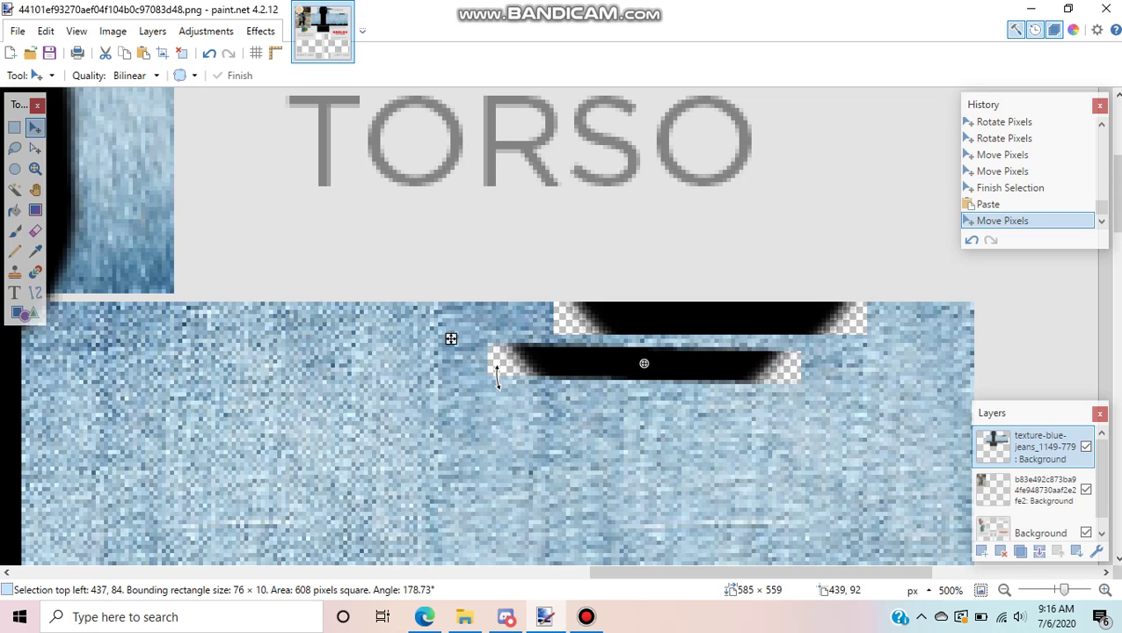
left_click_drag(497, 376, 498, 378)
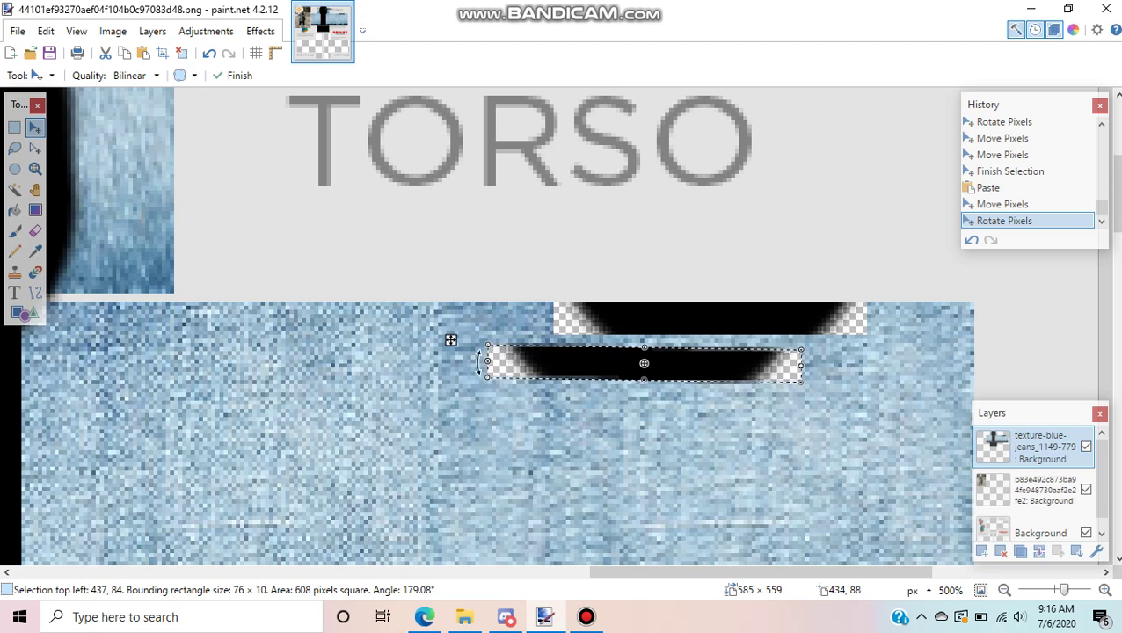
left_click_drag(453, 340, 547, 327)
left_click_drag(841, 347, 842, 343)
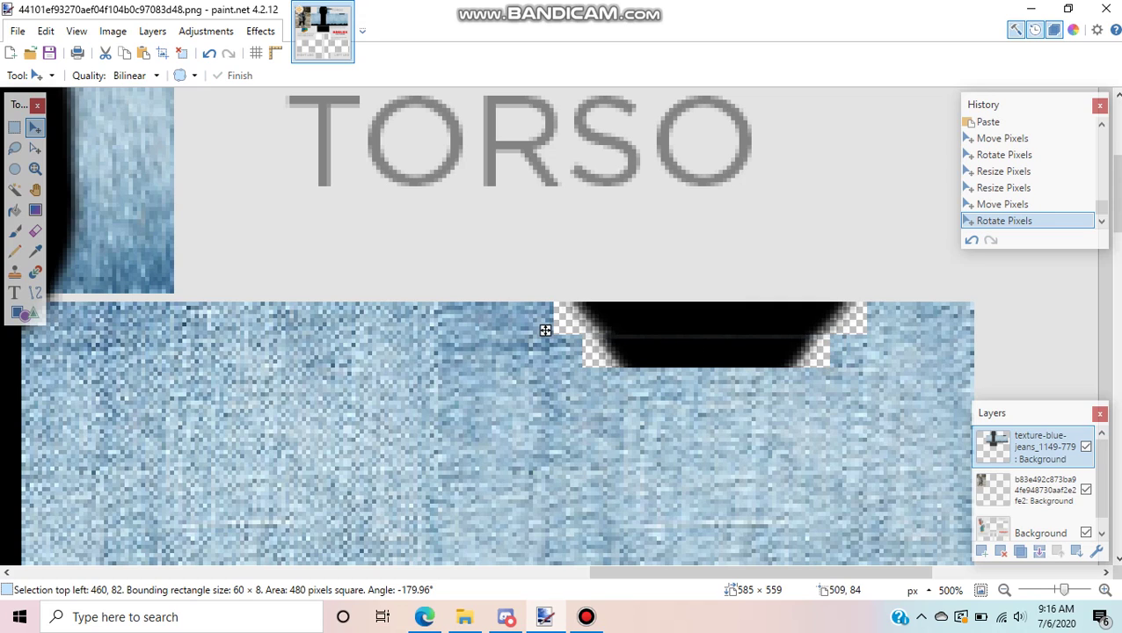
left_click_drag(545, 330, 545, 326)
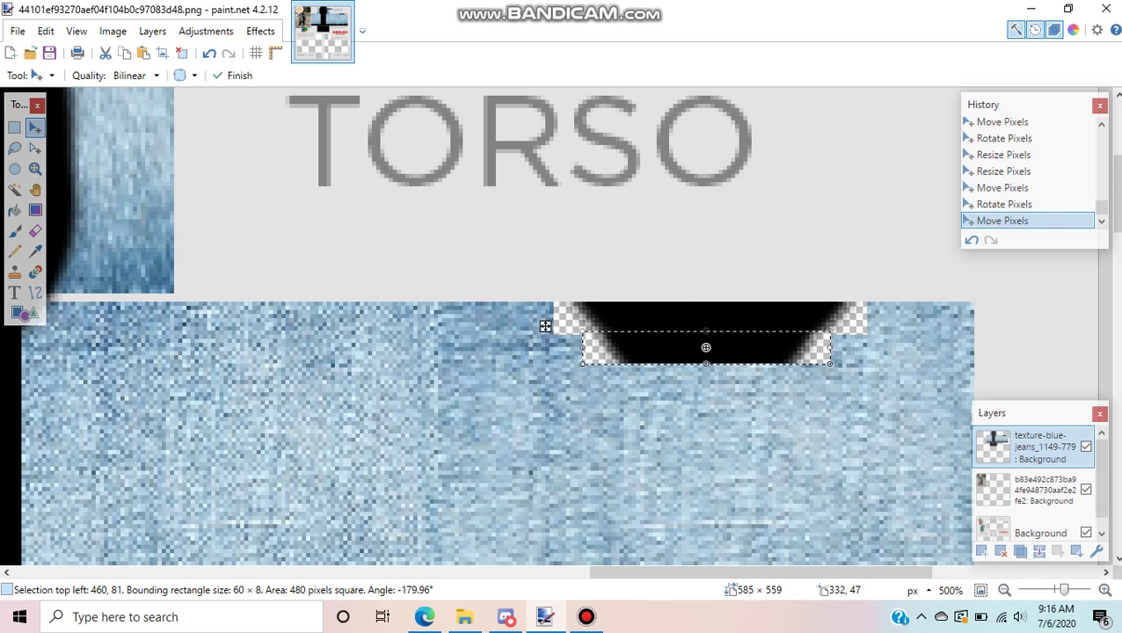
- Paste a third strip below the second one, rotate it upside down, and narrow it to about 39 px
key("ctrl+v")
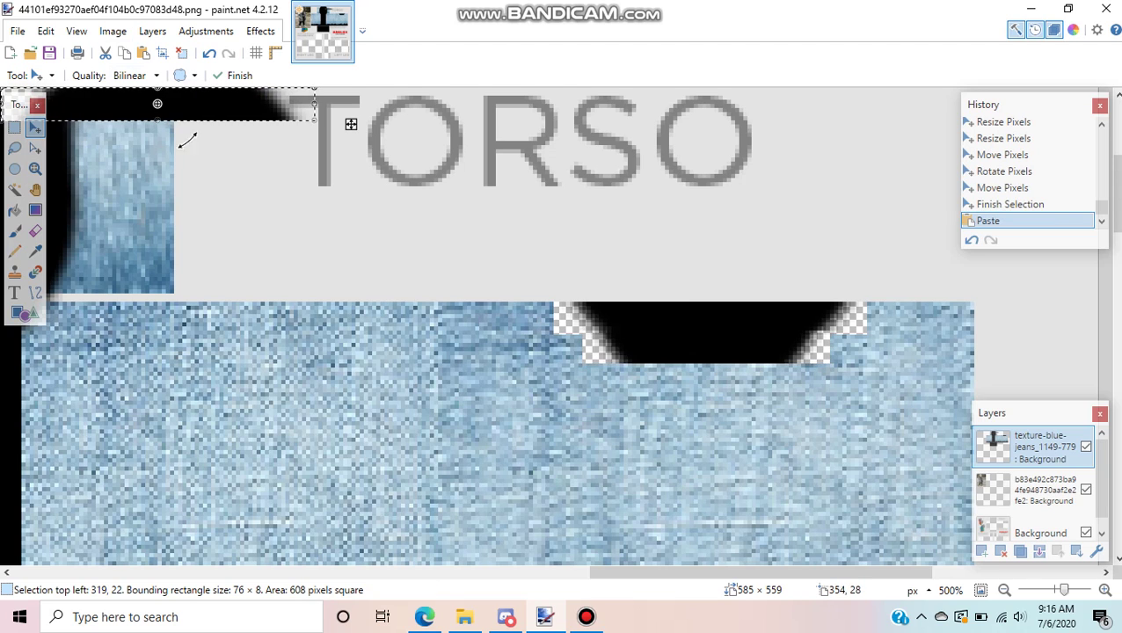
left_click_drag(351, 124, 345, 323)
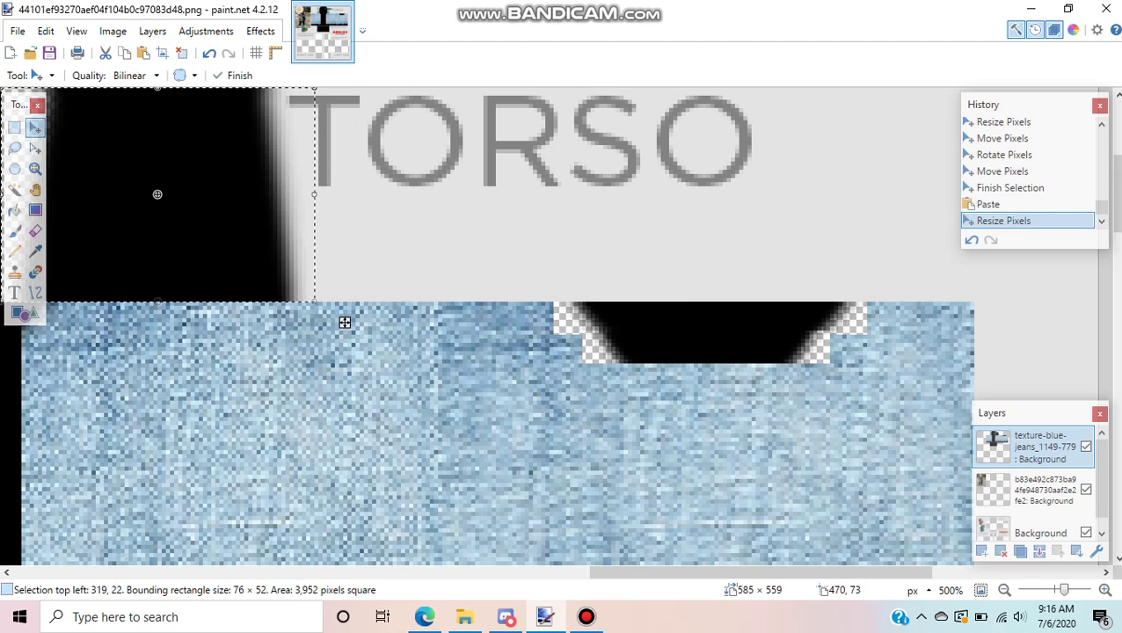
key("ctrl+z")
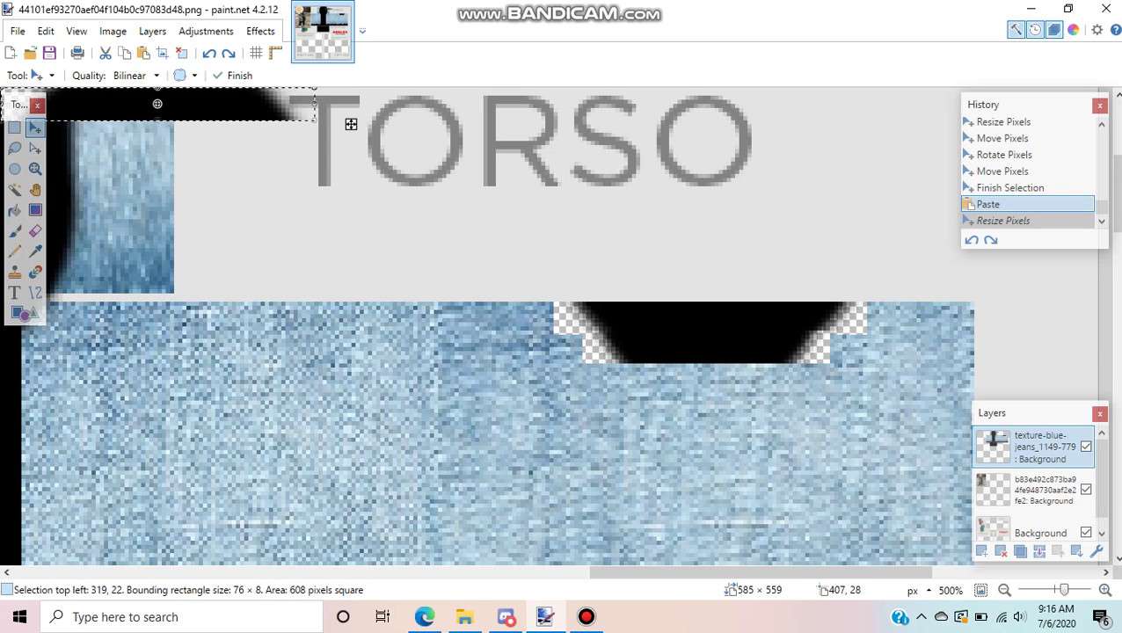
left_click_drag(351, 124, 533, 359)
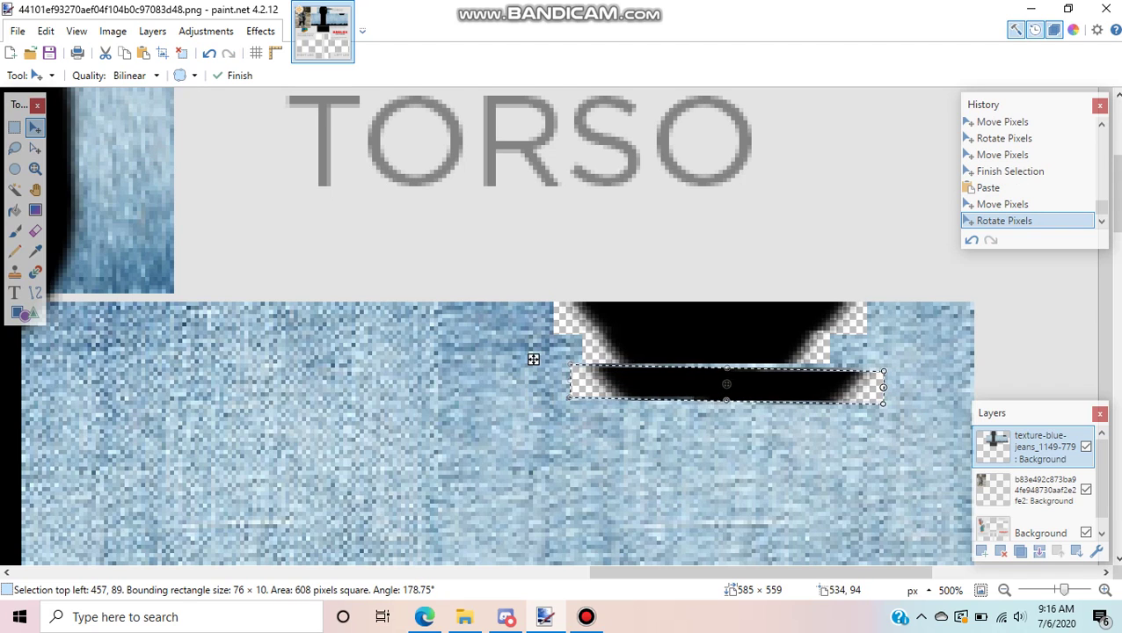
left_click_drag(883, 387, 731, 384)
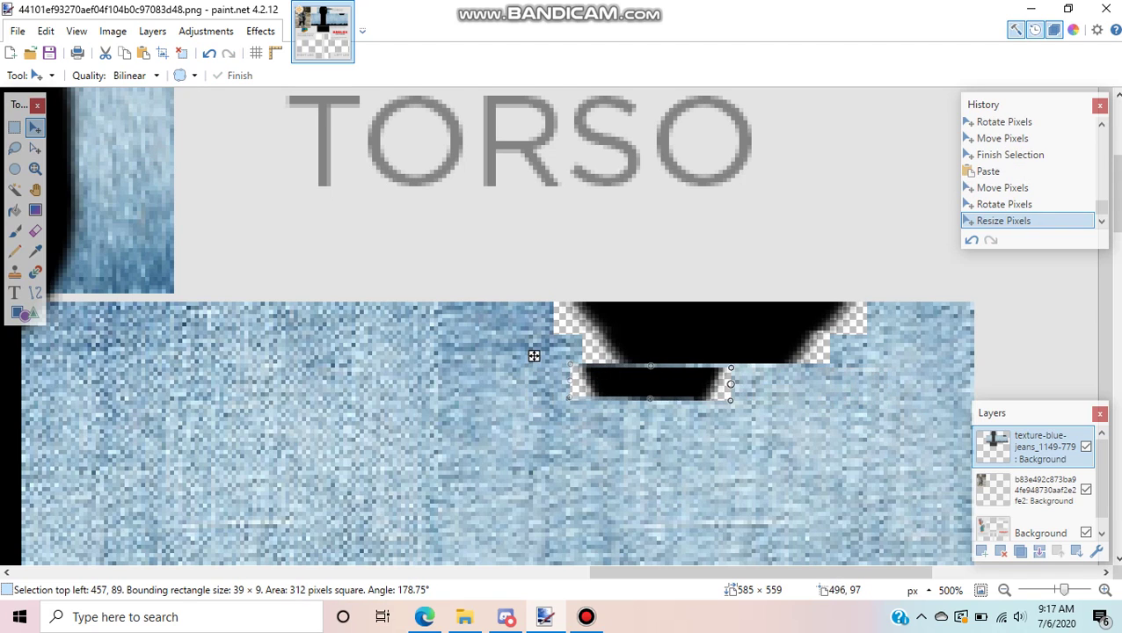
- Fit the third strip under the second at about 44 × 8 px and straighten it to about 180°
left_click_drag(534, 355, 578, 351)
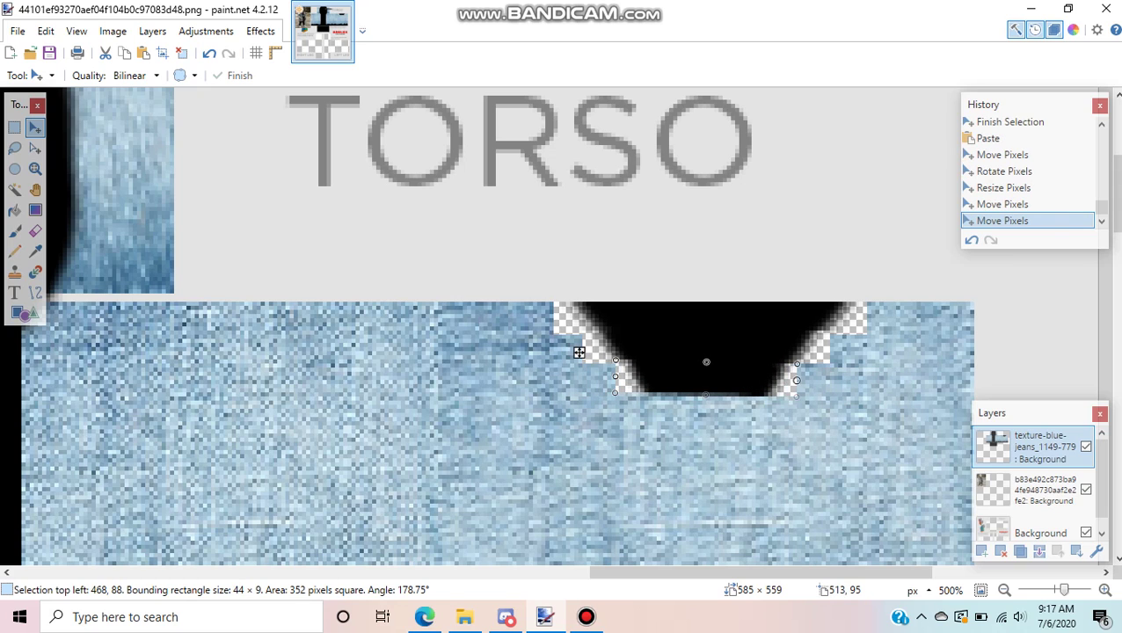
left_click_drag(801, 389, 799, 388)
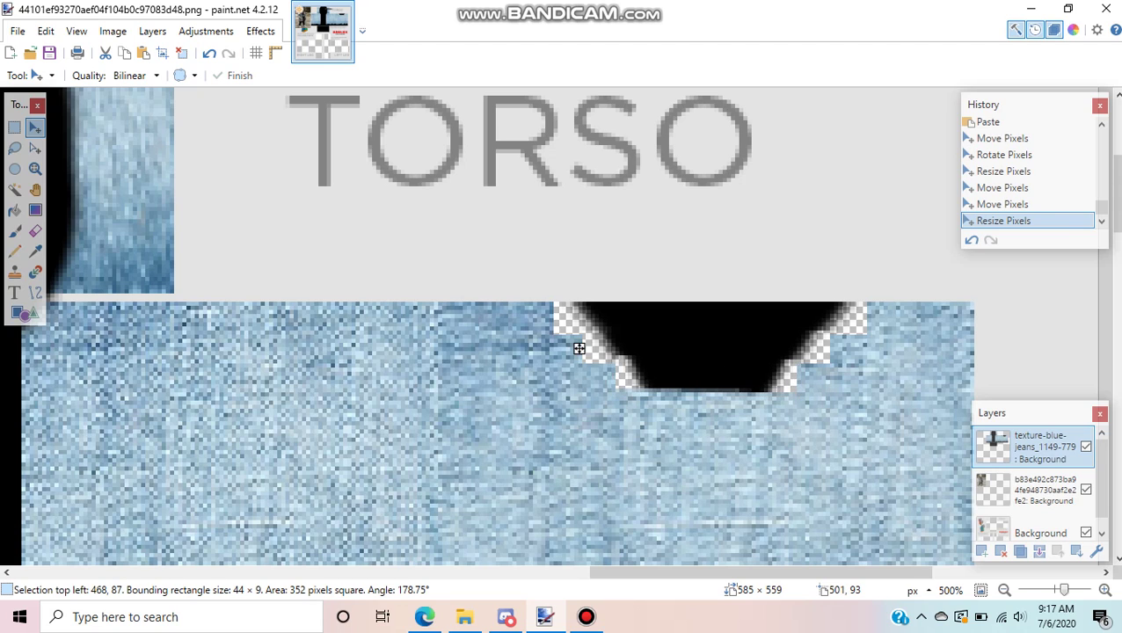
left_click(579, 348)
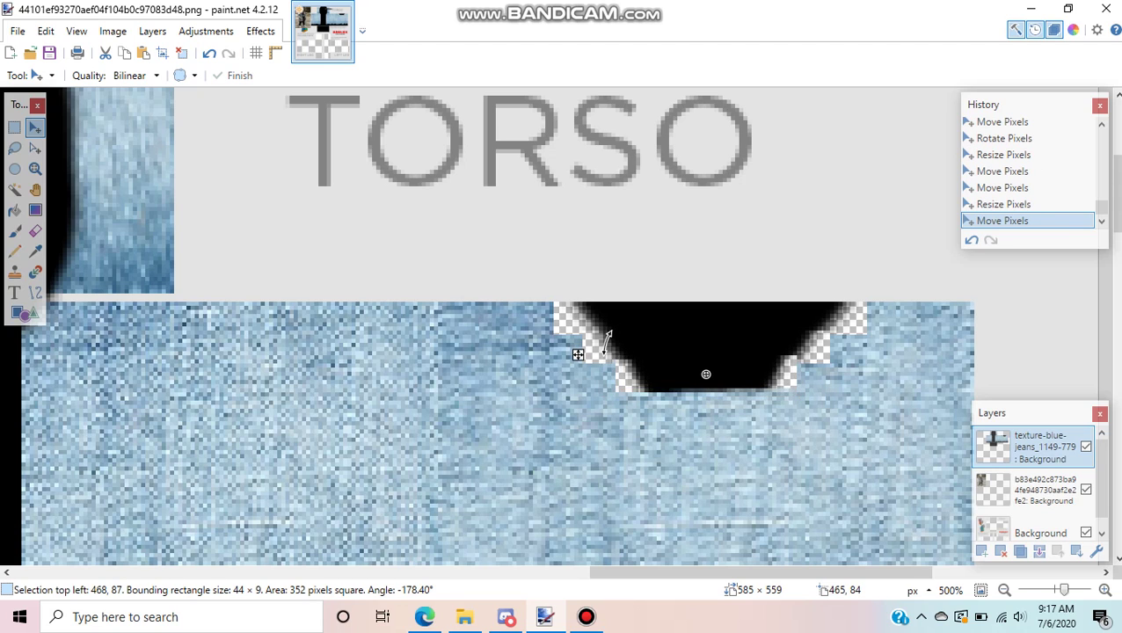
left_click_drag(579, 351, 579, 351)
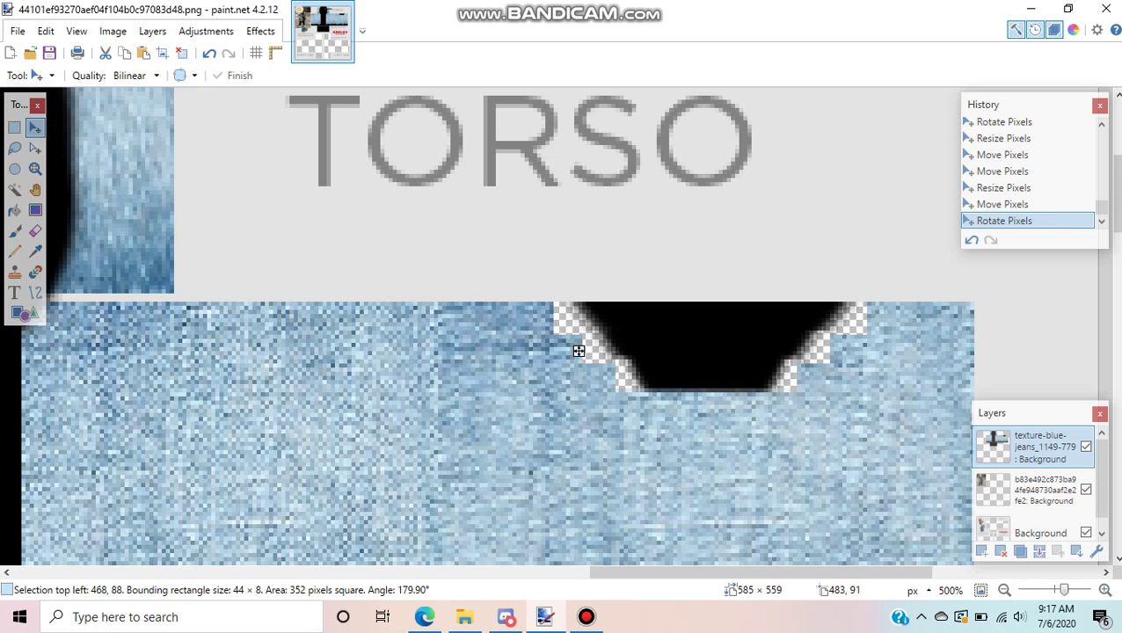
left_click(579, 351)
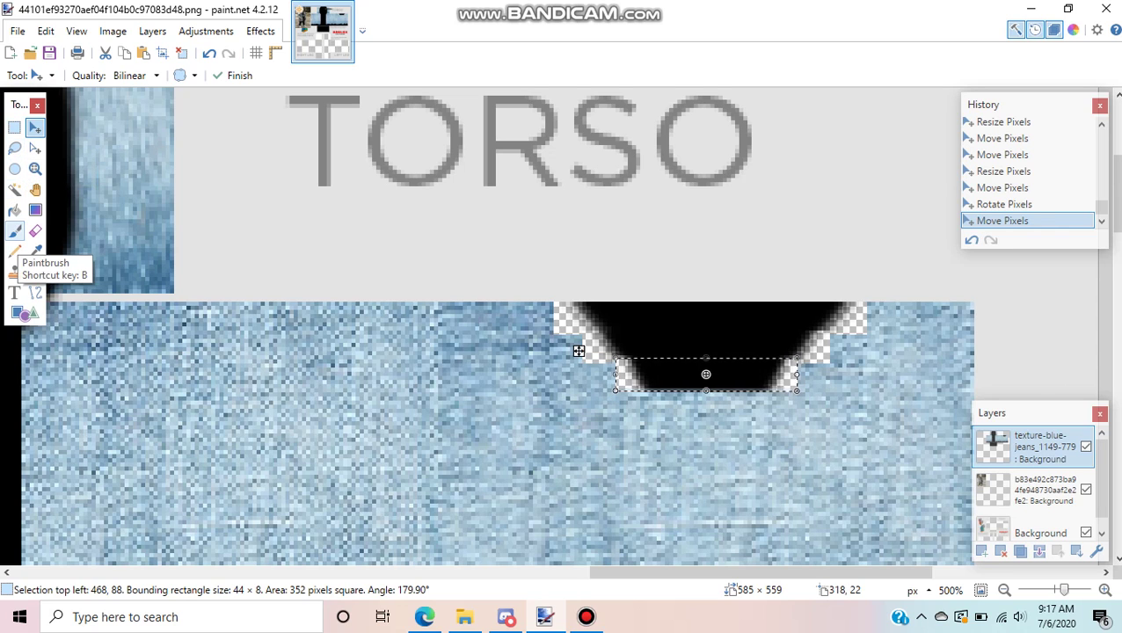
- Set the Paintbrush width to 5 and clear the selection around the third strip
left_click(14, 230)
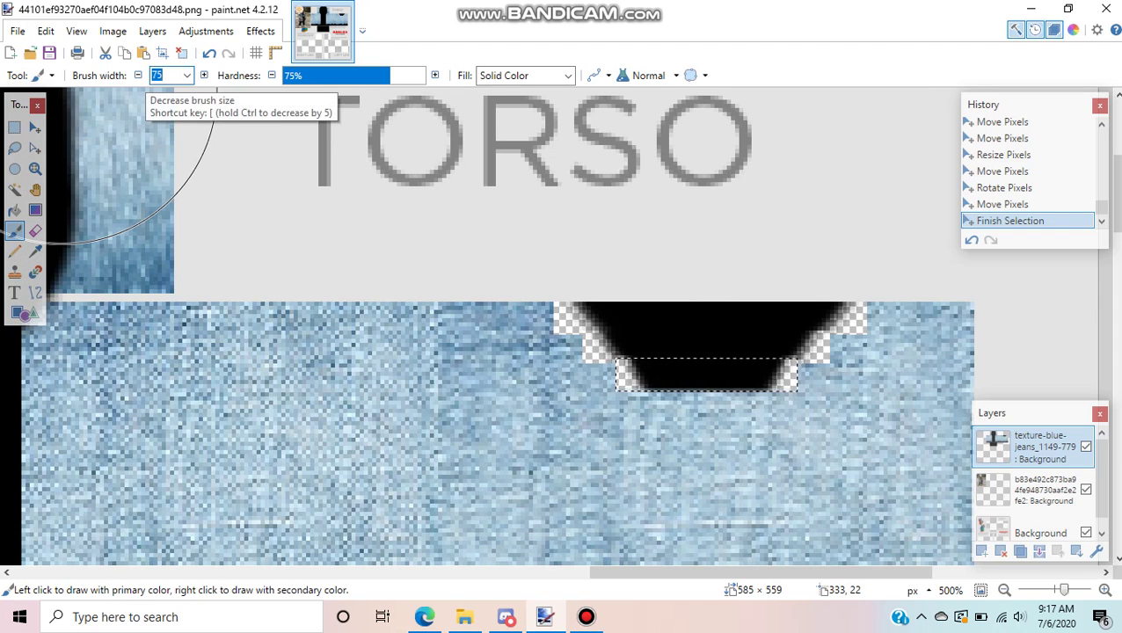
type("5")
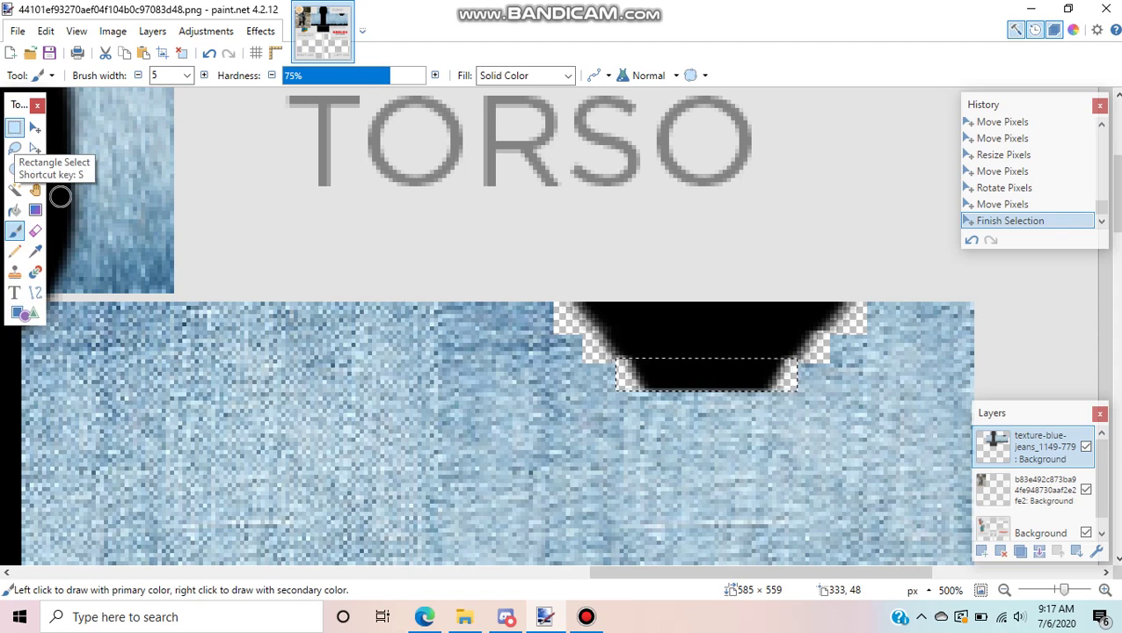
left_click(14, 126)
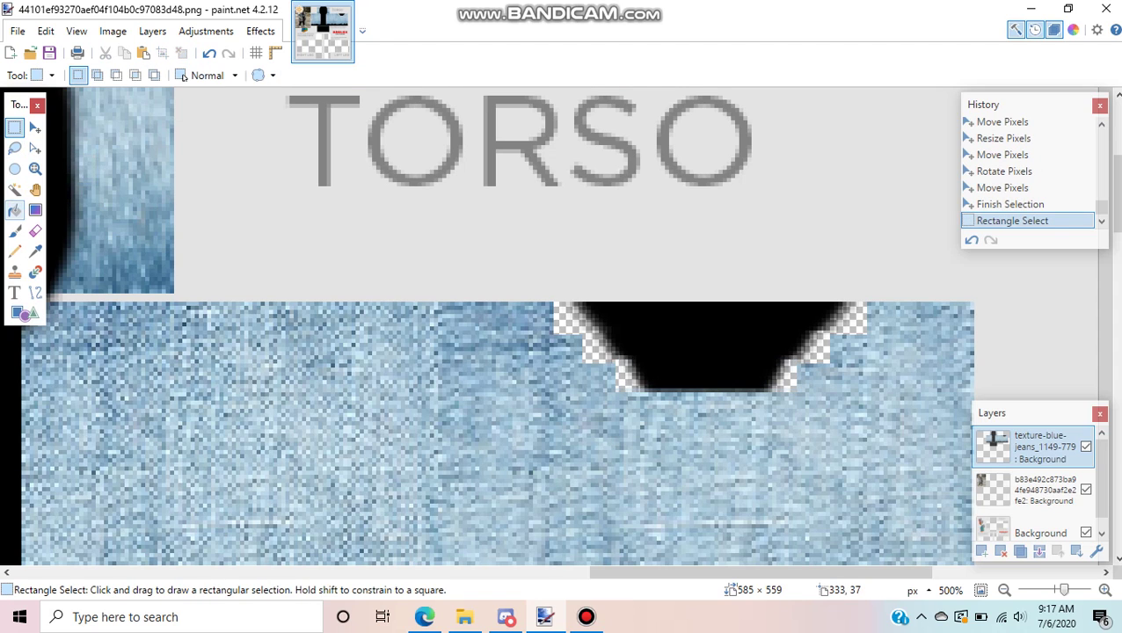
left_click(14, 230)
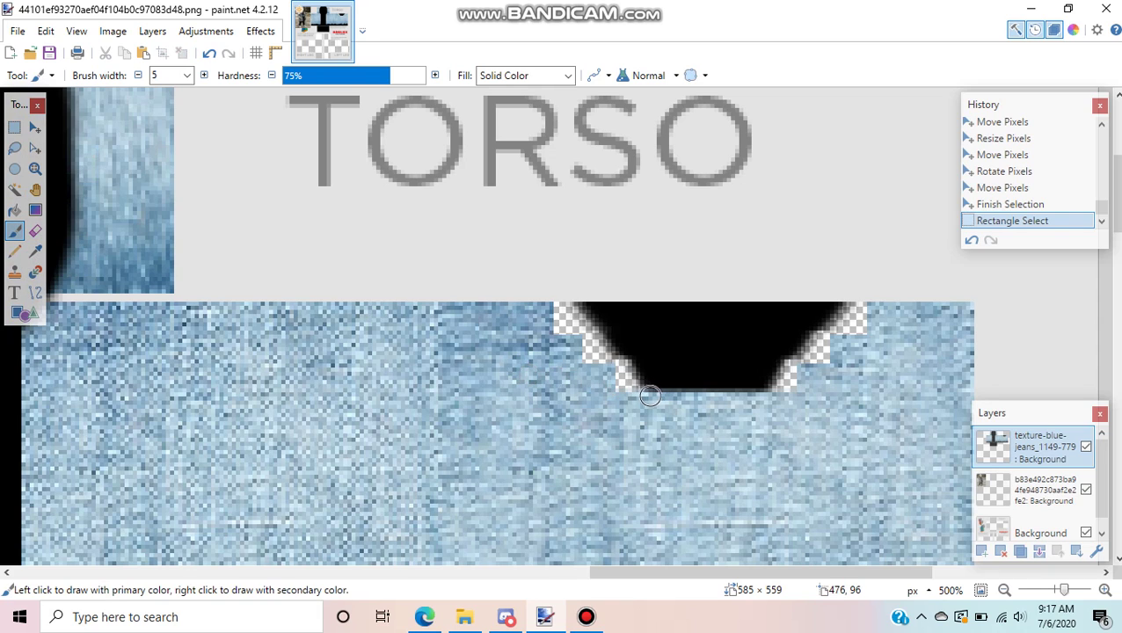
- Paint a rounded black end below the stacked strips and fill the small gap inside it
mouse_move(653, 396)
left_mouse_down()
mouse_move(705, 426)
mouse_move(757, 393)
mouse_move(691, 394)
mouse_move(658, 380)
mouse_move(667, 396)
mouse_move(677, 388)
mouse_move(658, 385)
mouse_move(623, 339)
left_mouse_up()
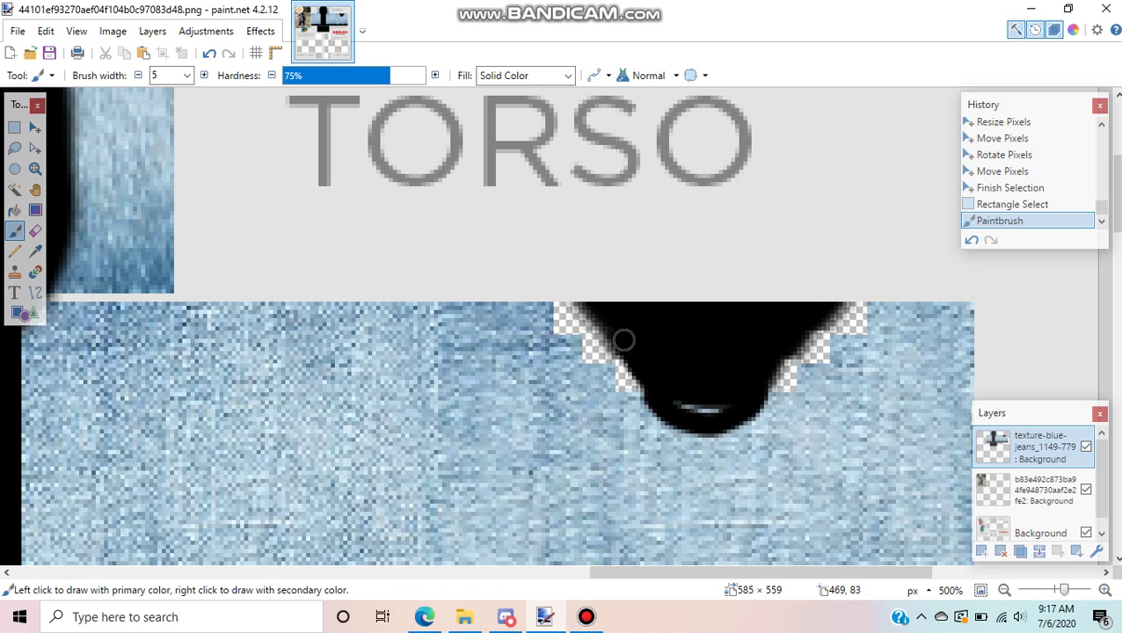
left_click(589, 300)
key("ctrl+z")
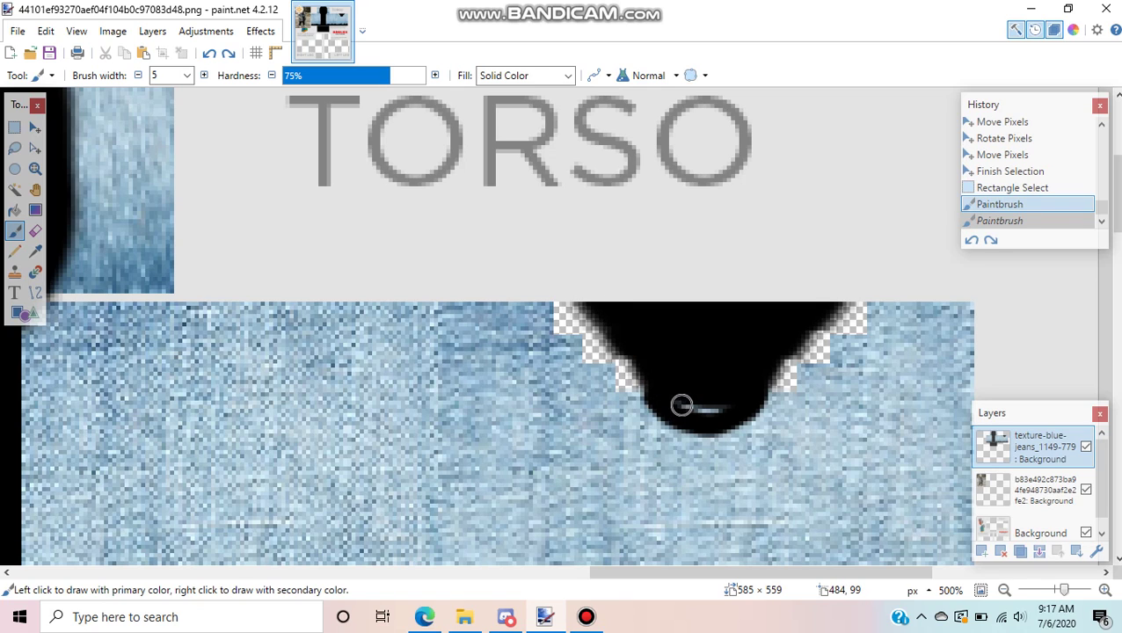
key("ctrl+y")
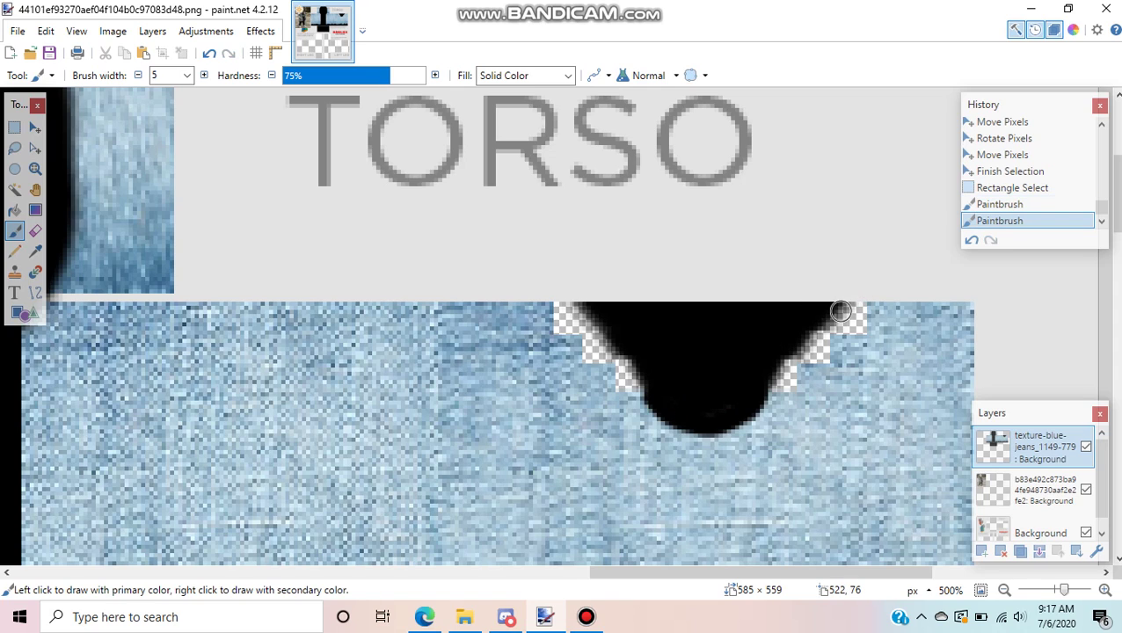
- Smooth both slanted edges of the black shape with black brush strokes and cover its two upper corners
left_click_drag(830, 322, 756, 372)
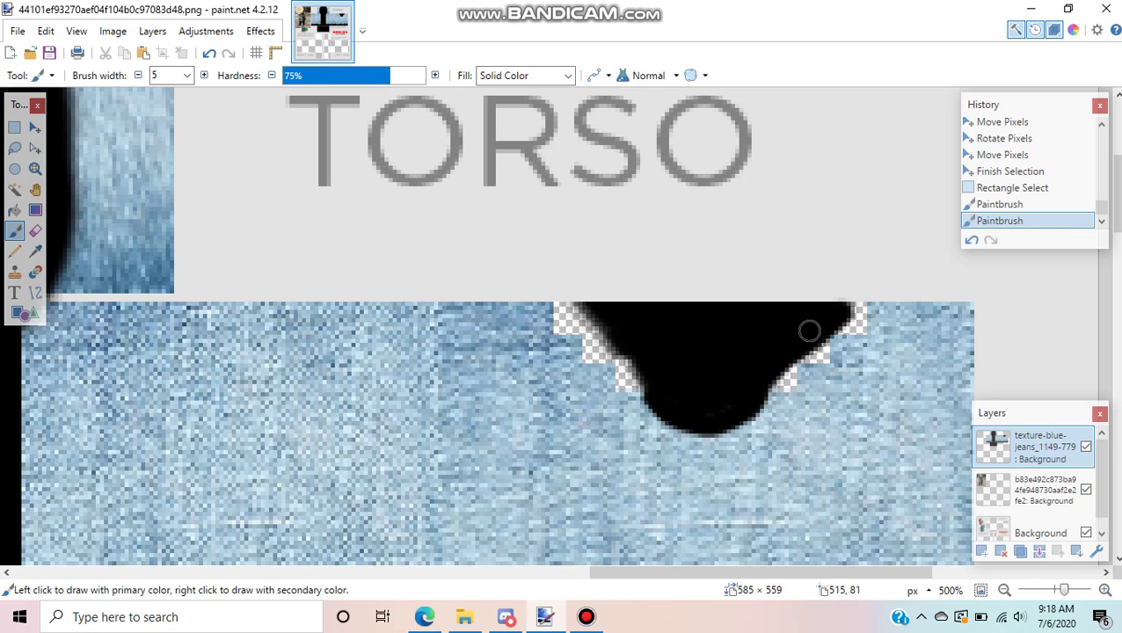
left_click_drag(794, 355, 757, 392)
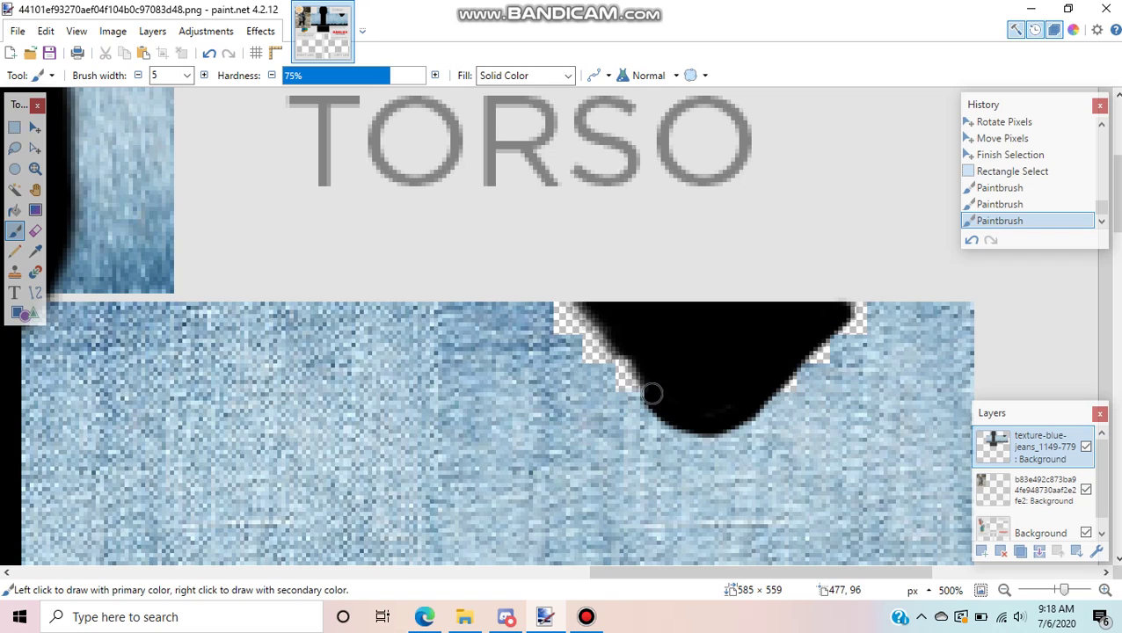
left_click_drag(651, 393, 634, 368)
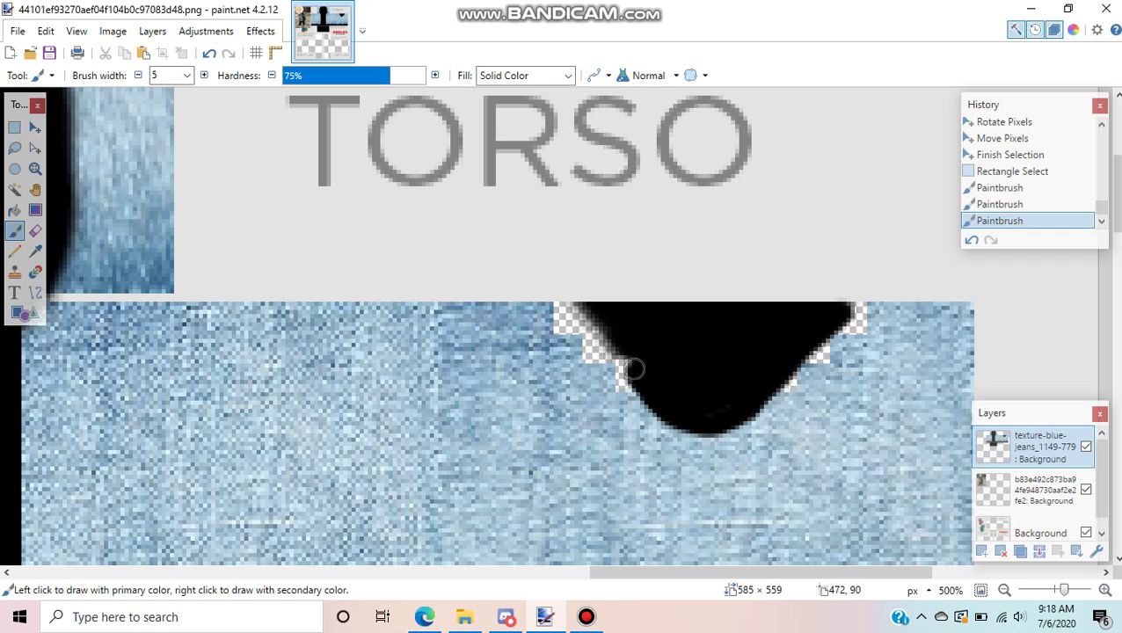
left_click(583, 305)
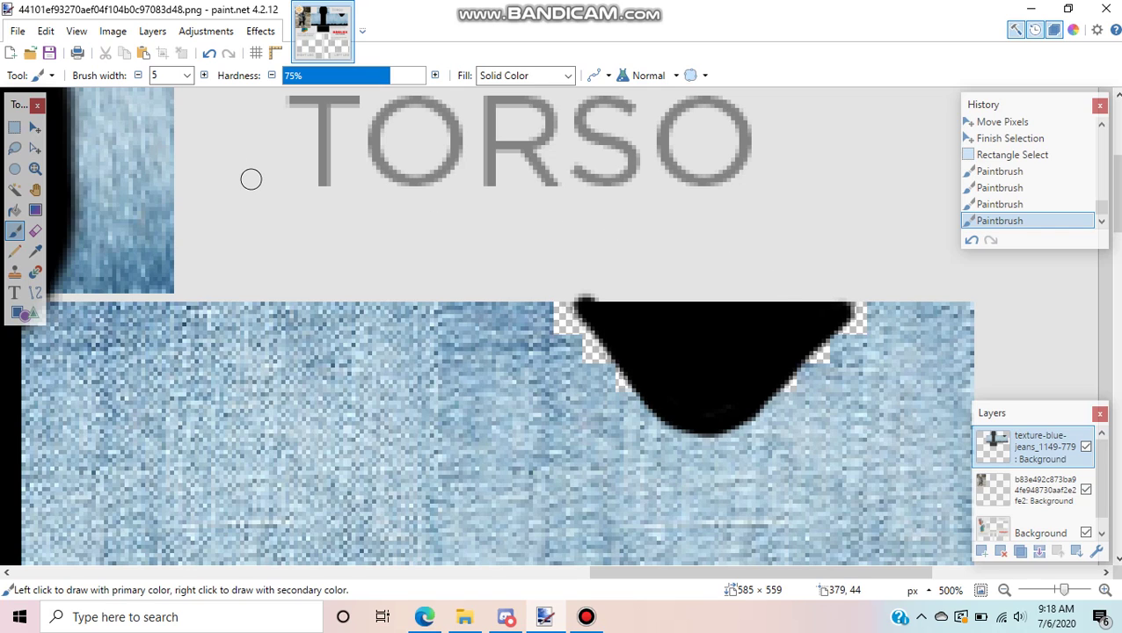
left_click(849, 300)
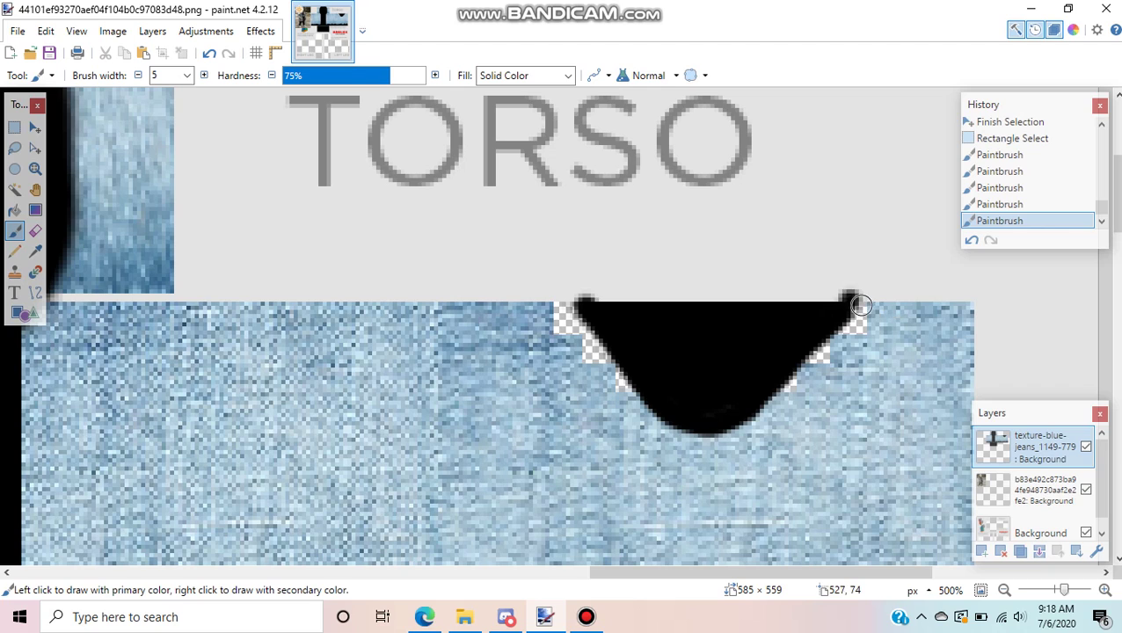
left_click(36, 250)
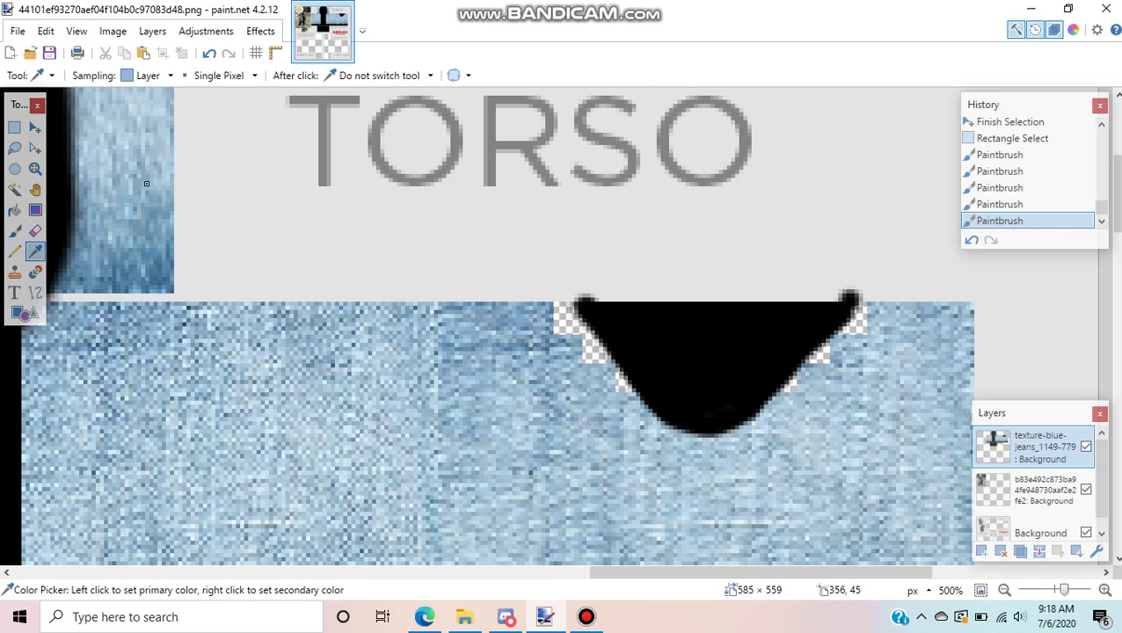
left_click(14, 169)
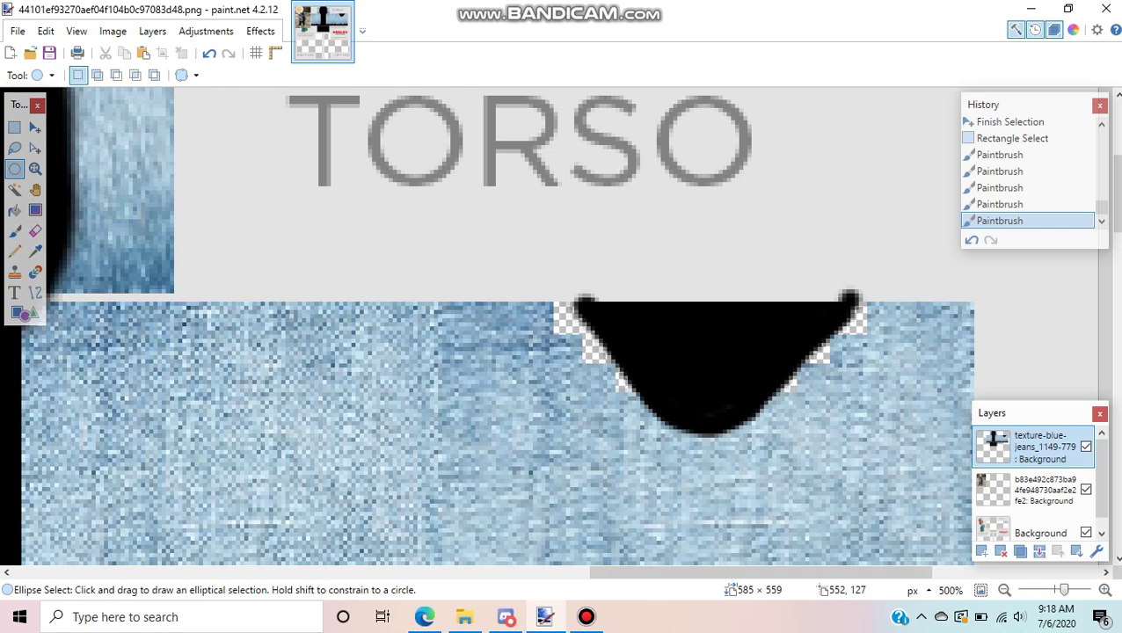
left_click_drag(1064, 590, 1076, 590)
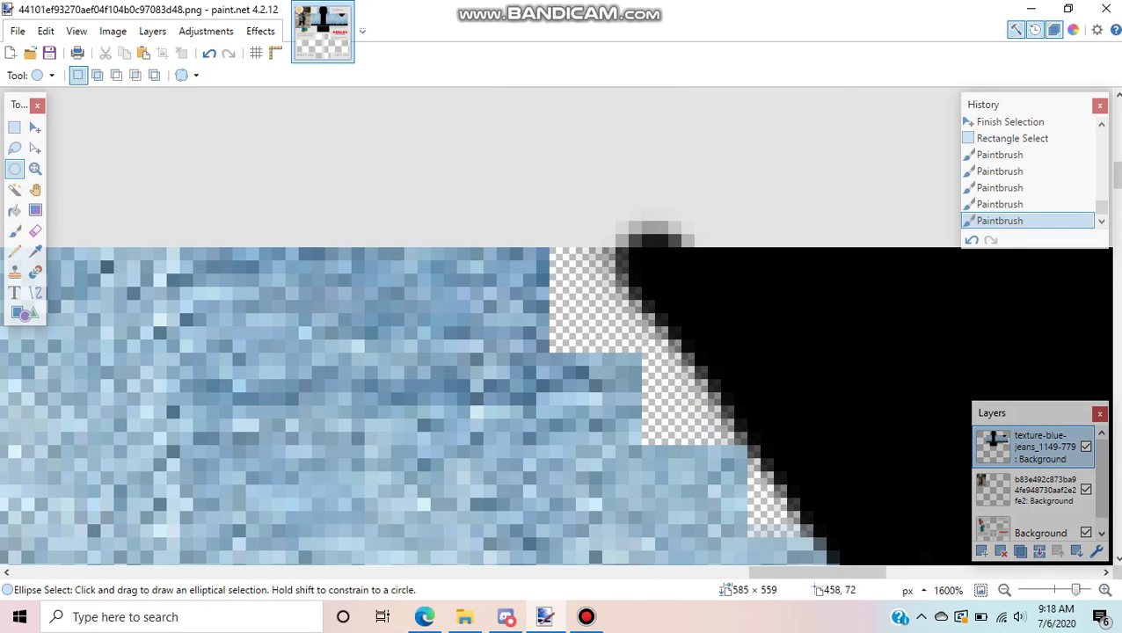
left_click_drag(621, 226, 639, 232)
key("ctrl+z")
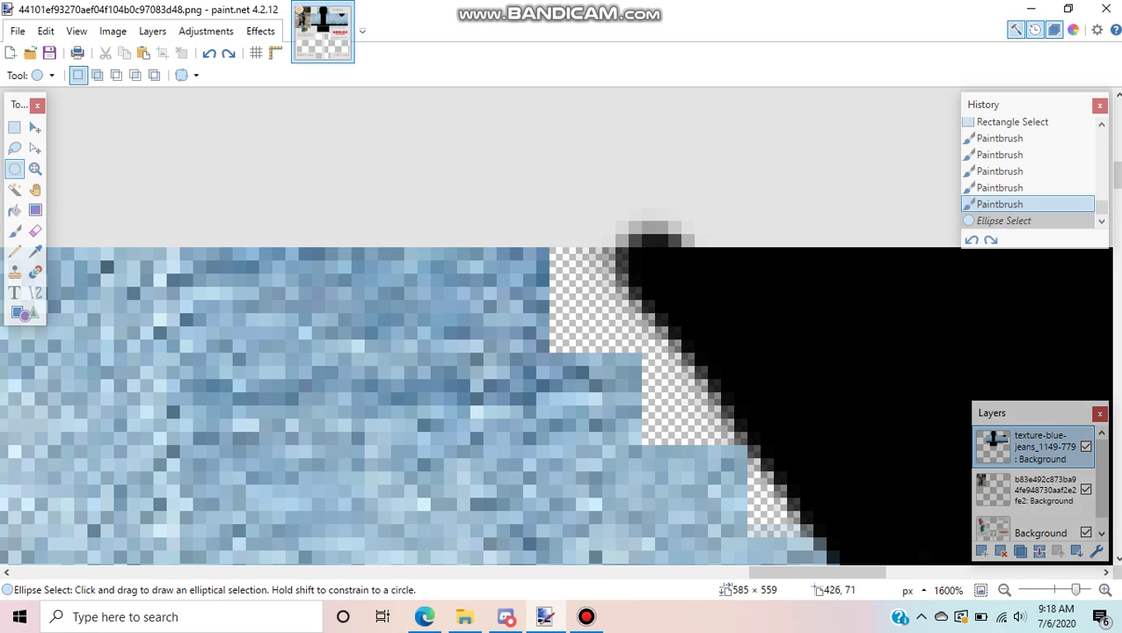
left_click(14, 231)
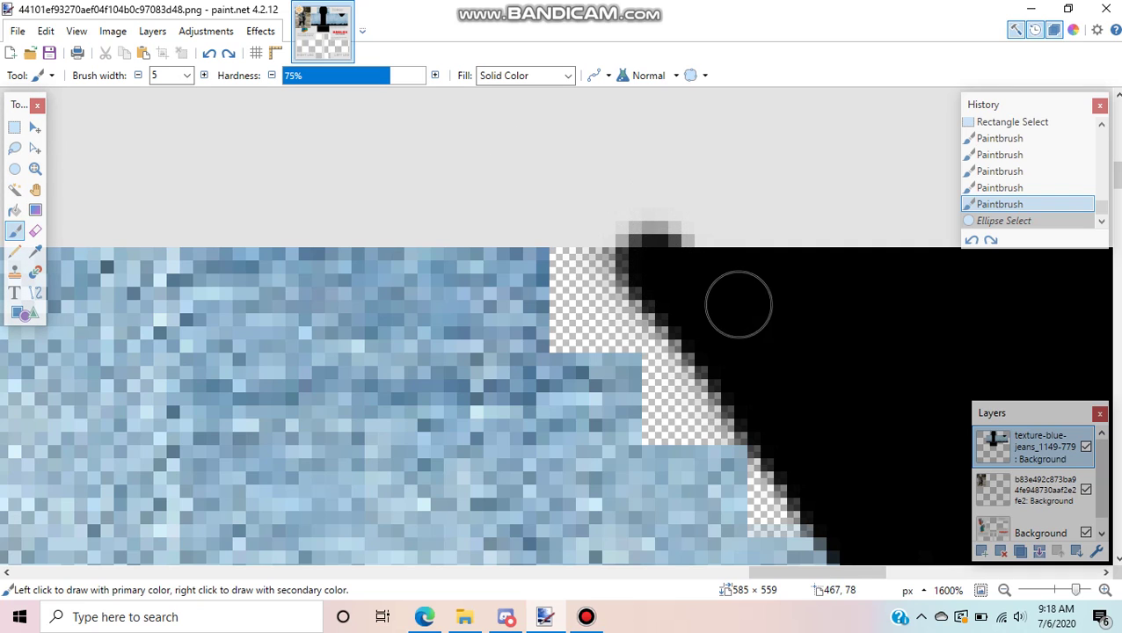
left_click(15, 128)
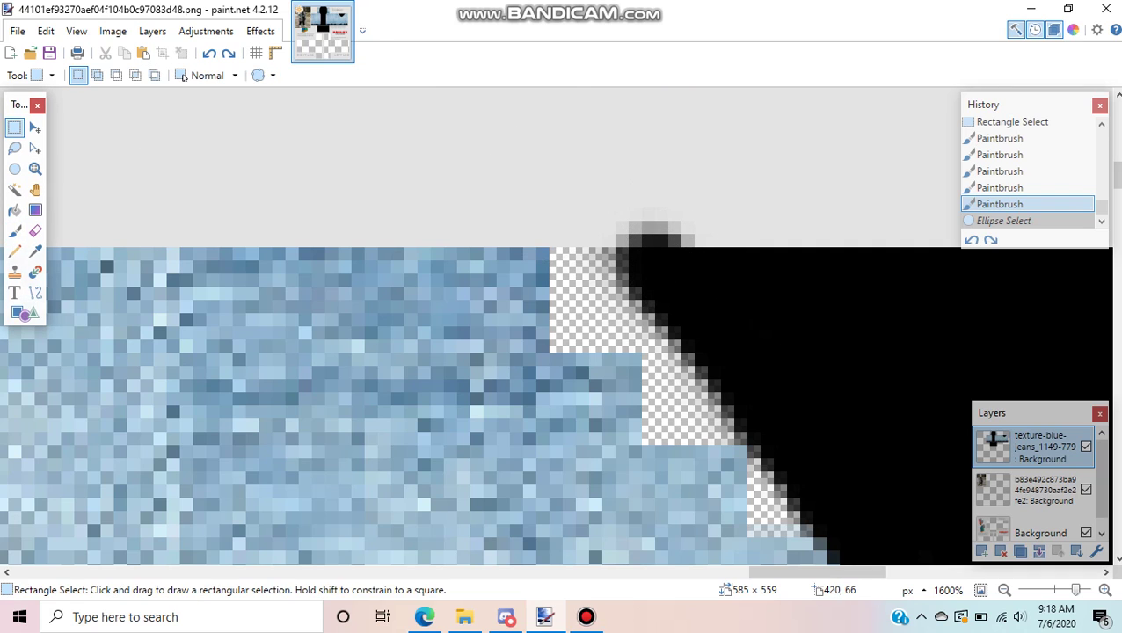
left_click_drag(121, 147, 123, 149)
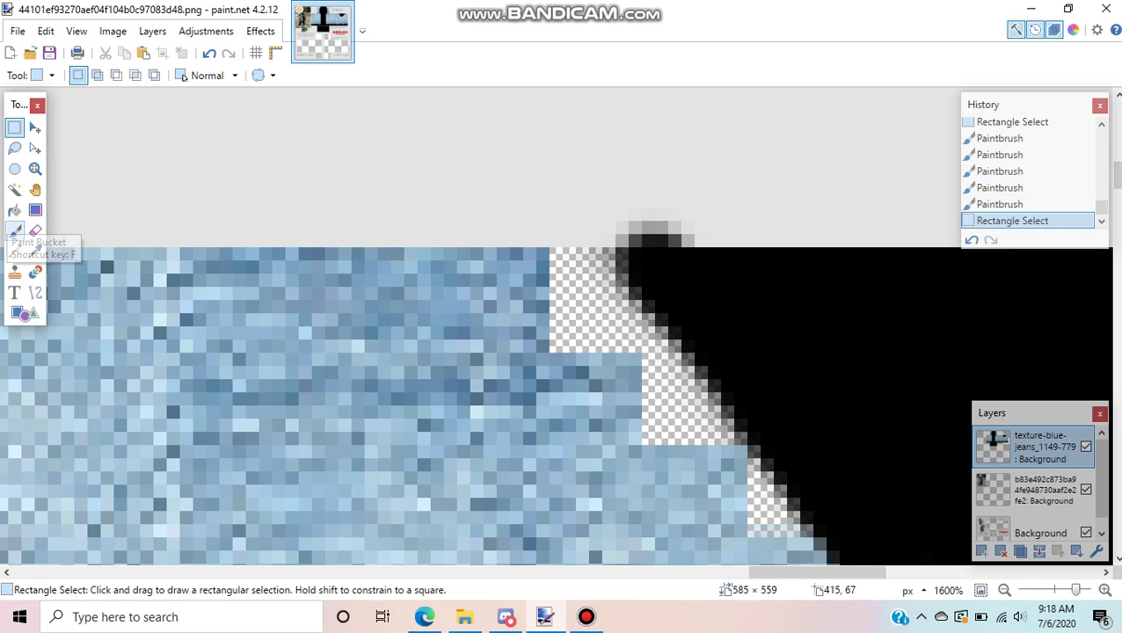
left_click(14, 230)
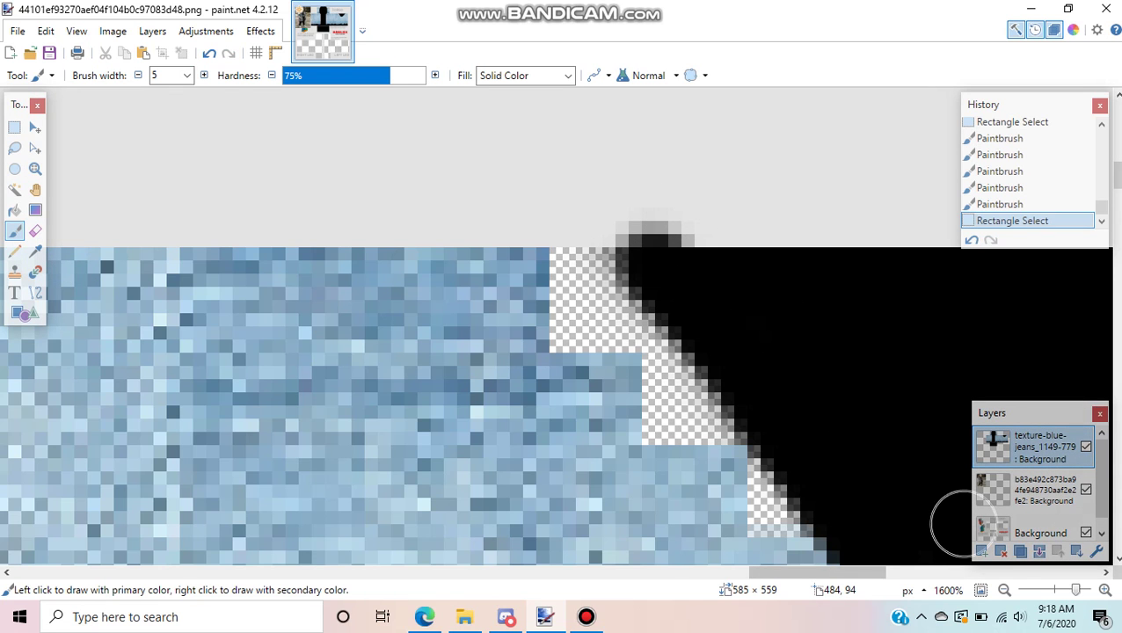
scroll(658, 376, "down", 6)
scroll(686, 390, "up", 1)
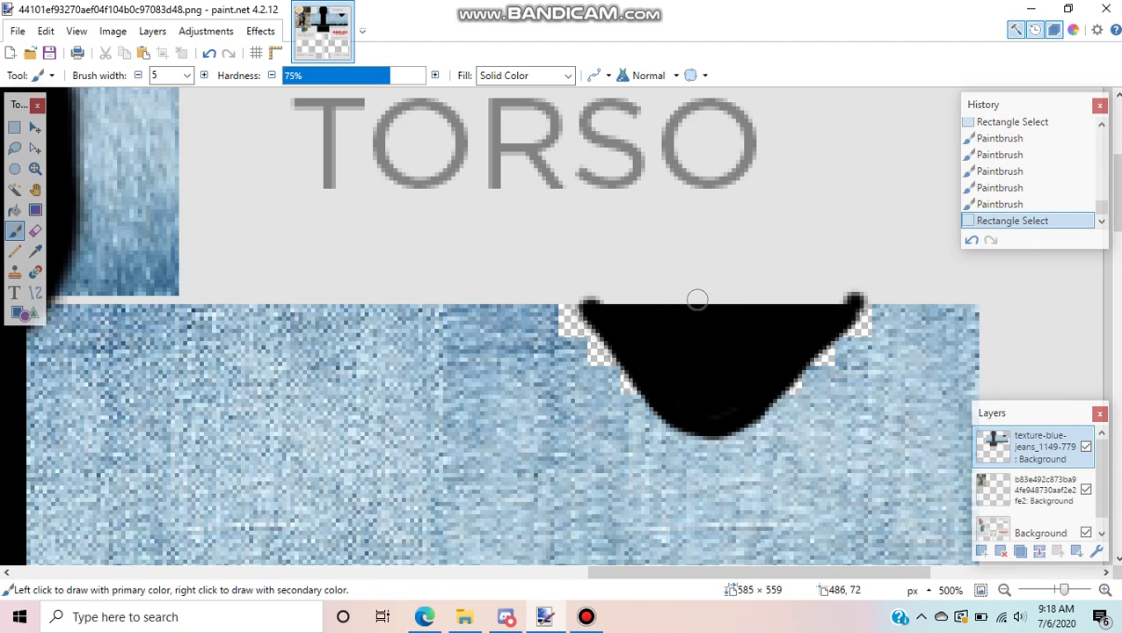
left_click(14, 168)
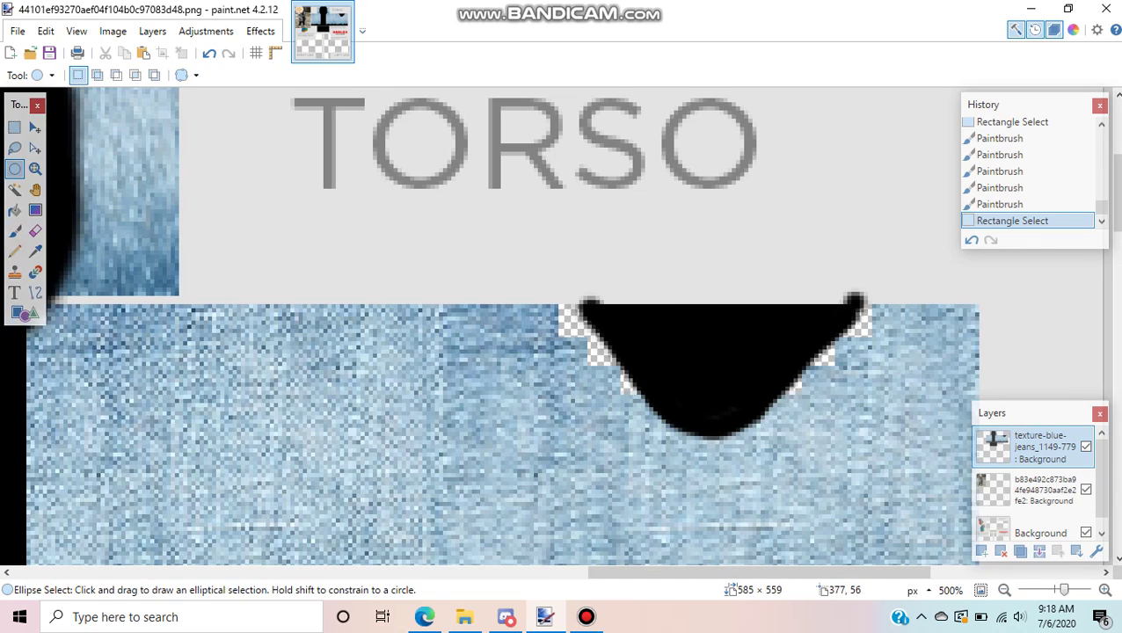
left_click_drag(278, 252, 349, 388)
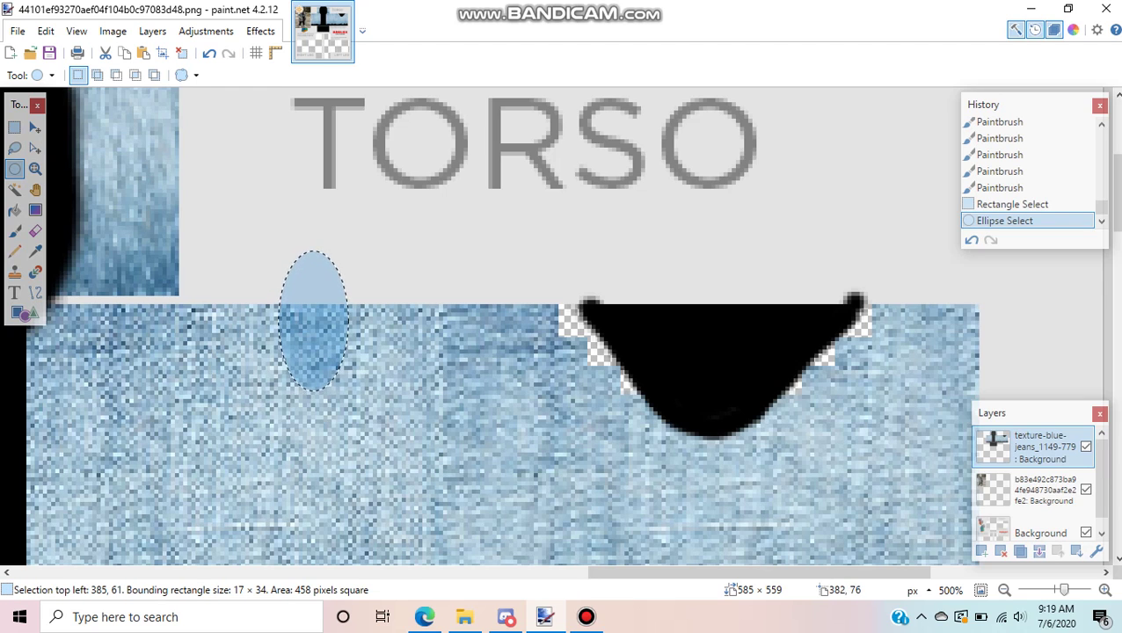
left_click(185, 210)
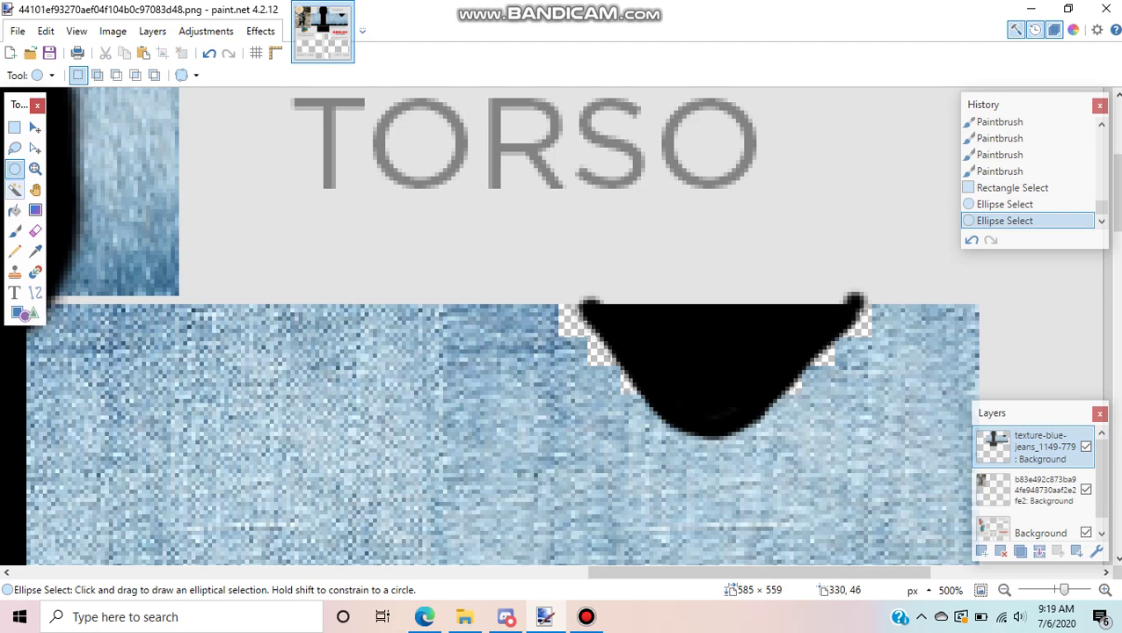
left_click(14, 231)
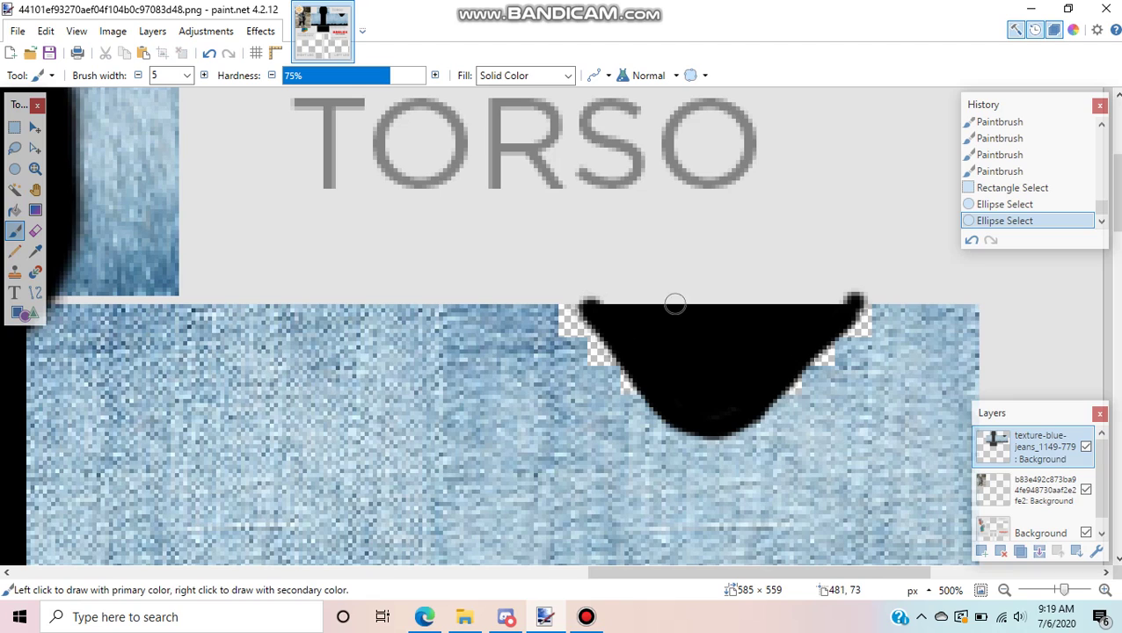
- Try painting white over the black smudge above the shape's upper-left corner, and undo the stroke
left_click(1073, 30)
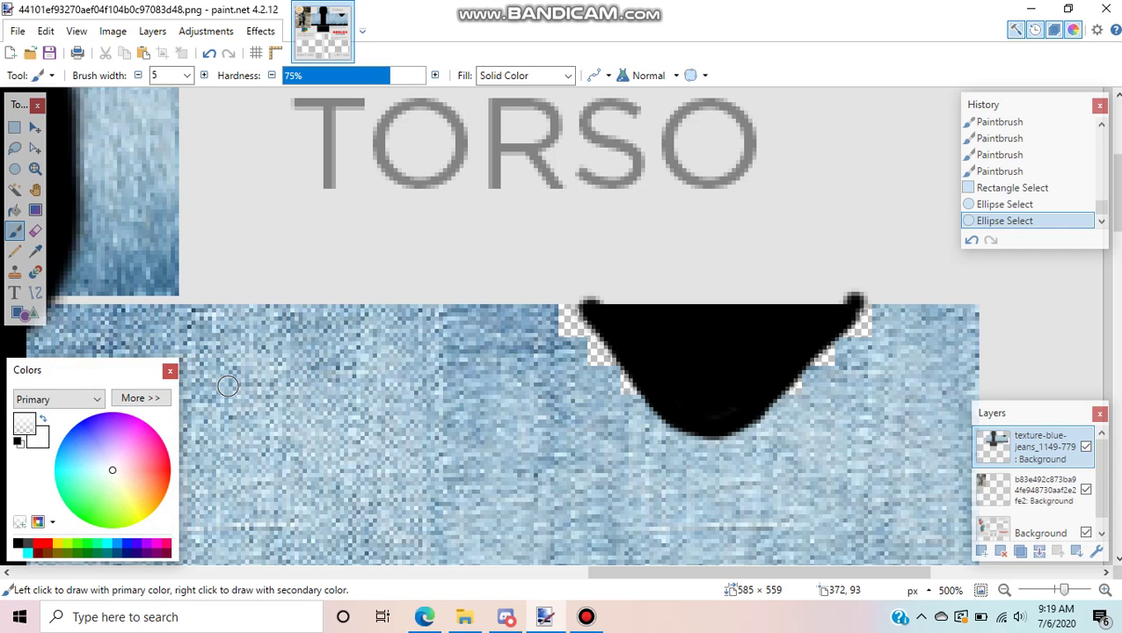
left_click(141, 399)
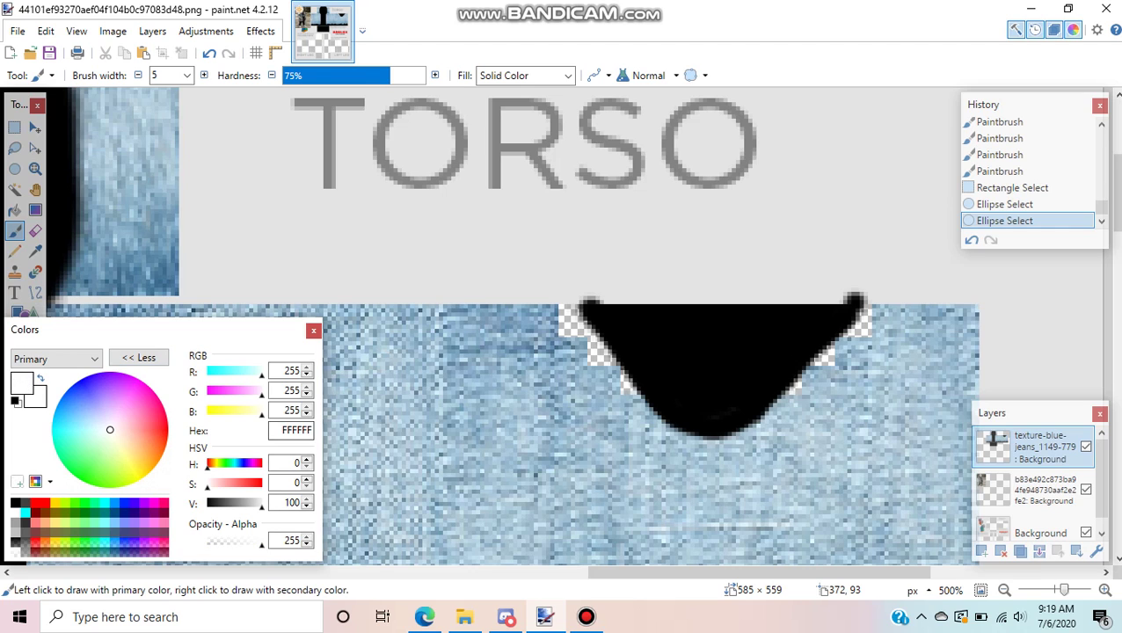
left_click(313, 331)
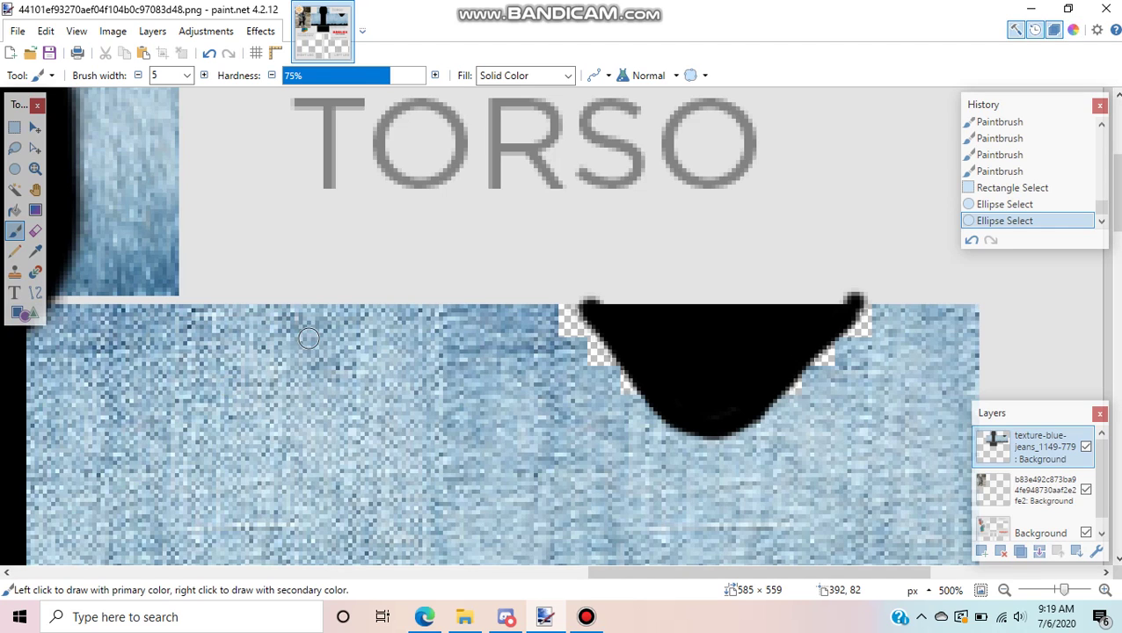
left_click(35, 252)
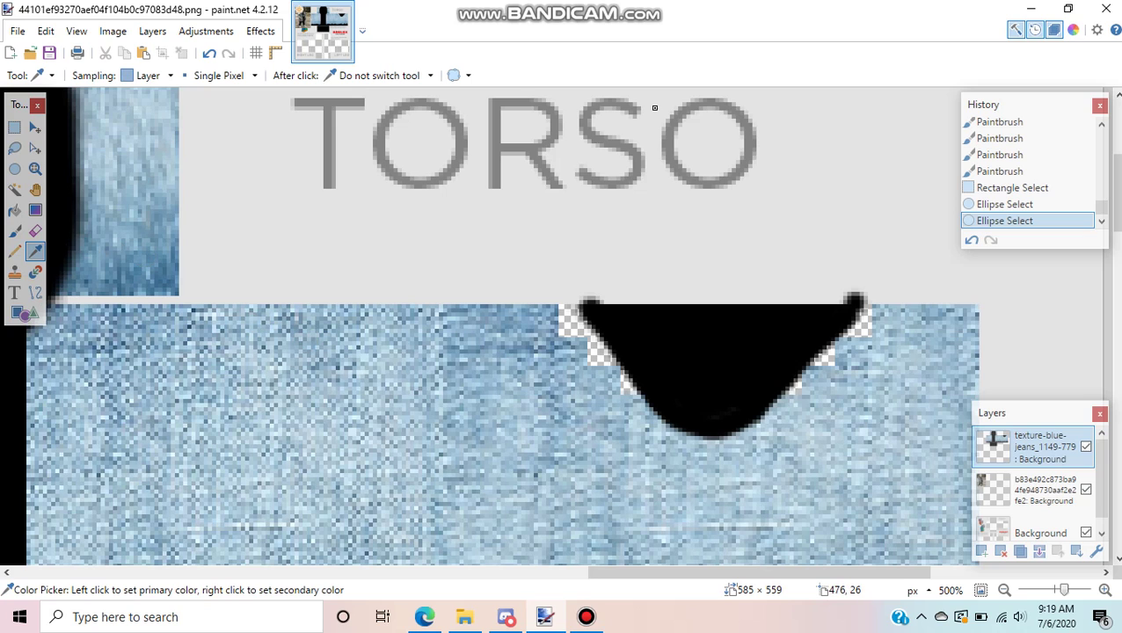
key("F8")
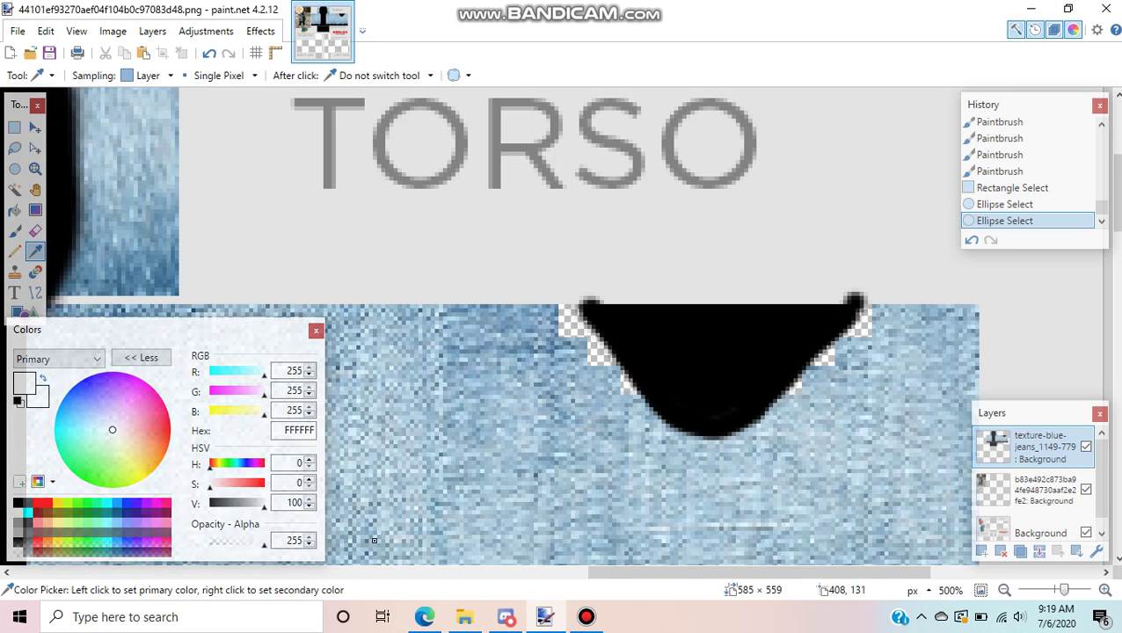
left_click(315, 330)
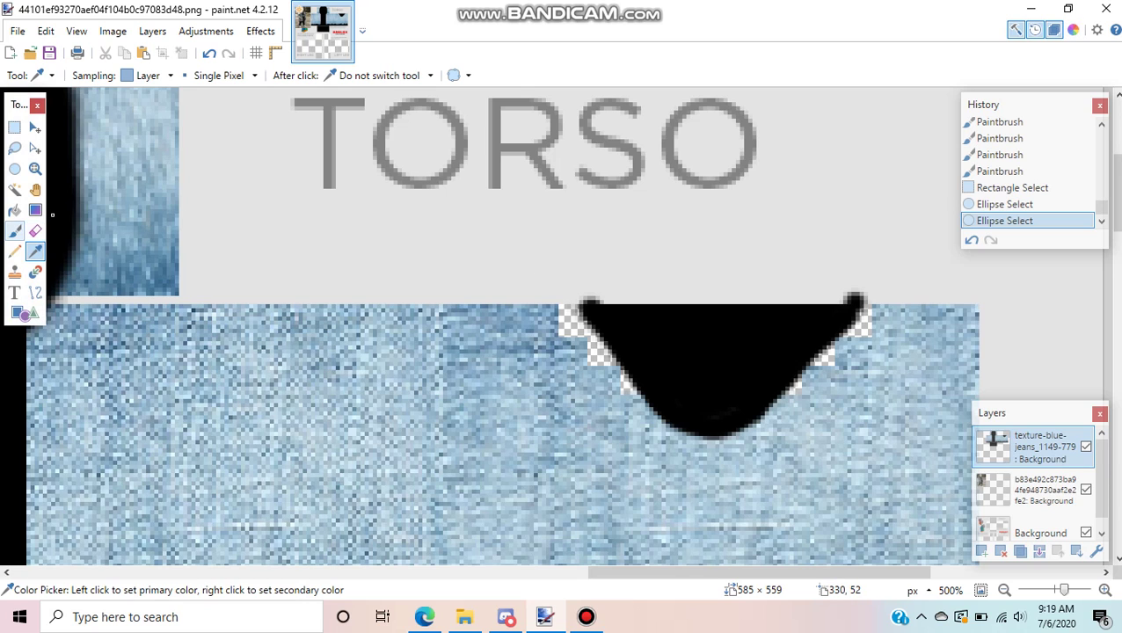
left_click(14, 230)
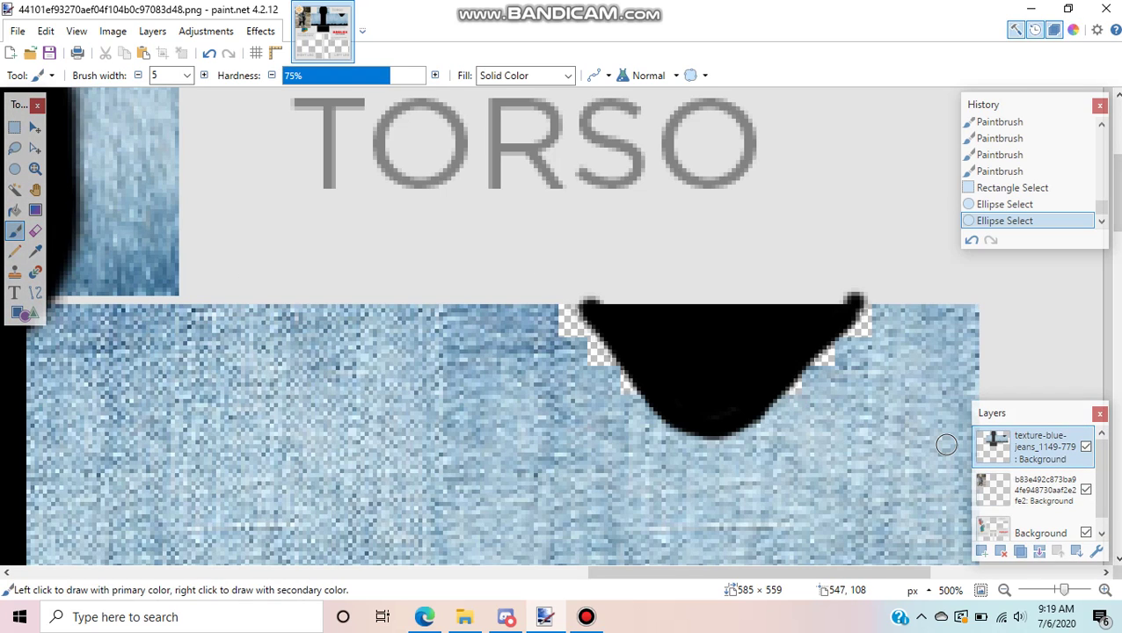
left_click_drag(1064, 590, 1075, 590)
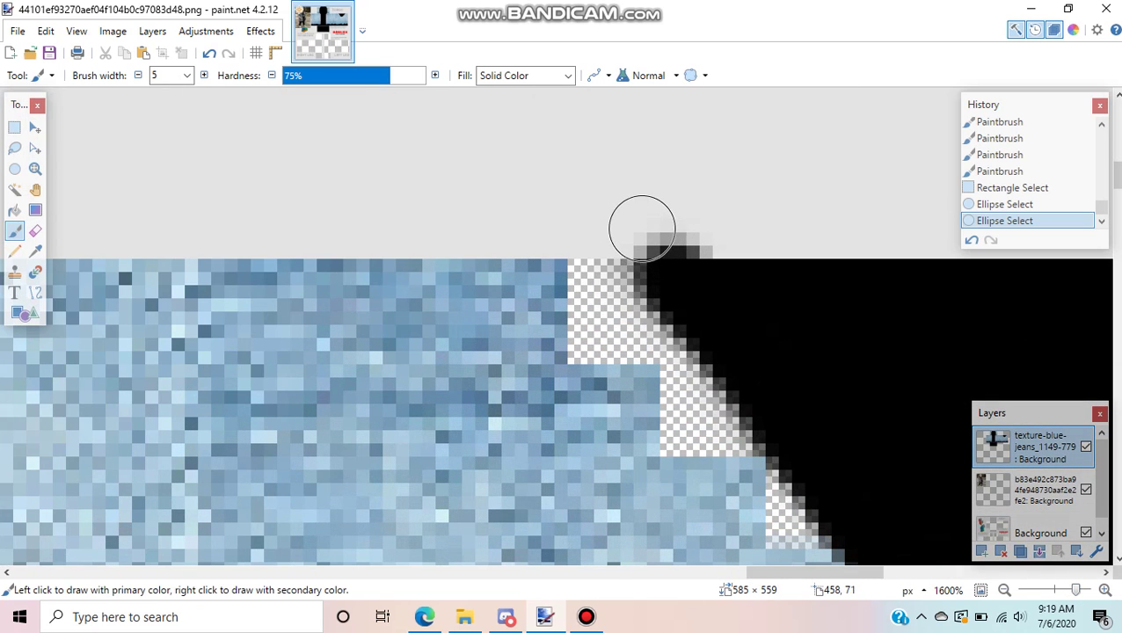
left_click_drag(641, 220, 657, 221)
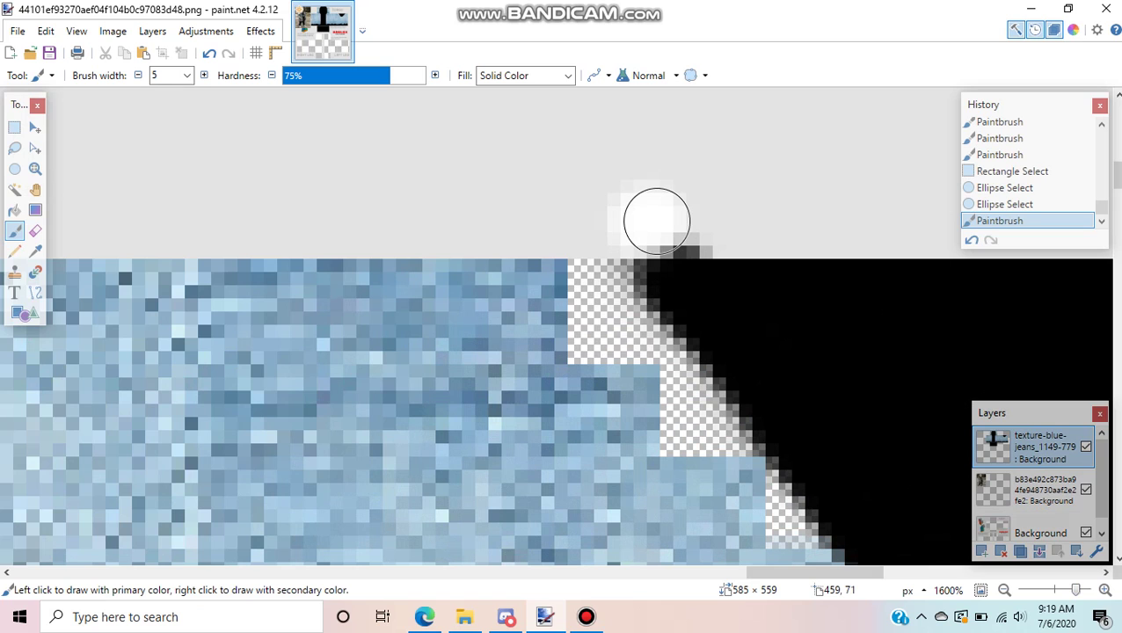
key("ctrl+z")
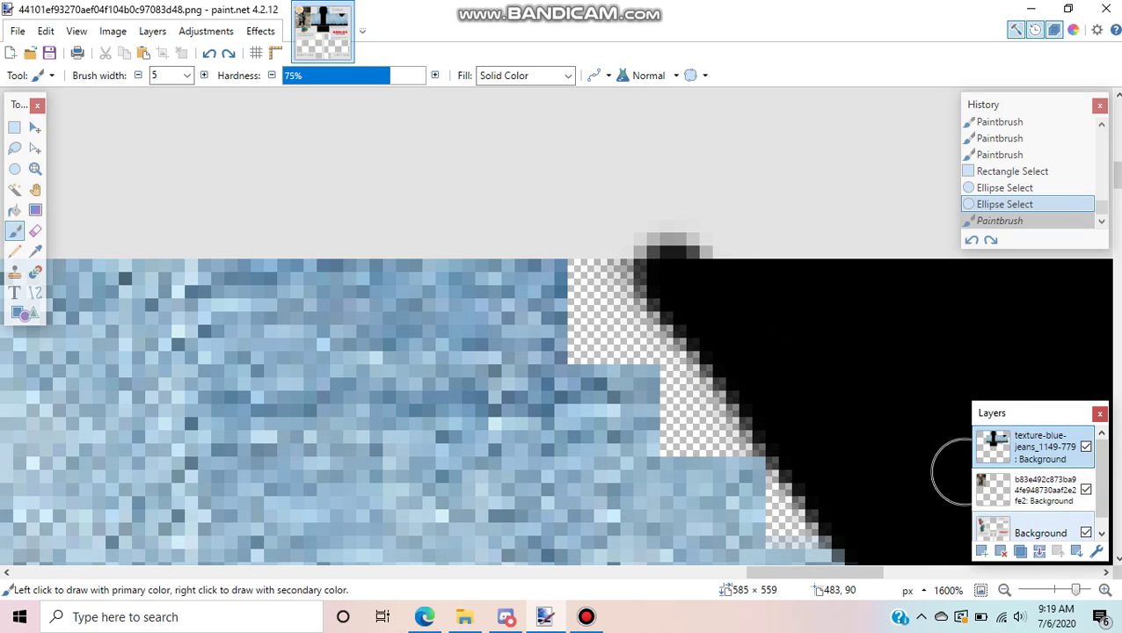
- Sample the light grey template colour from the Background layer as the primary colour for the Paintbrush
left_click(1040, 530)
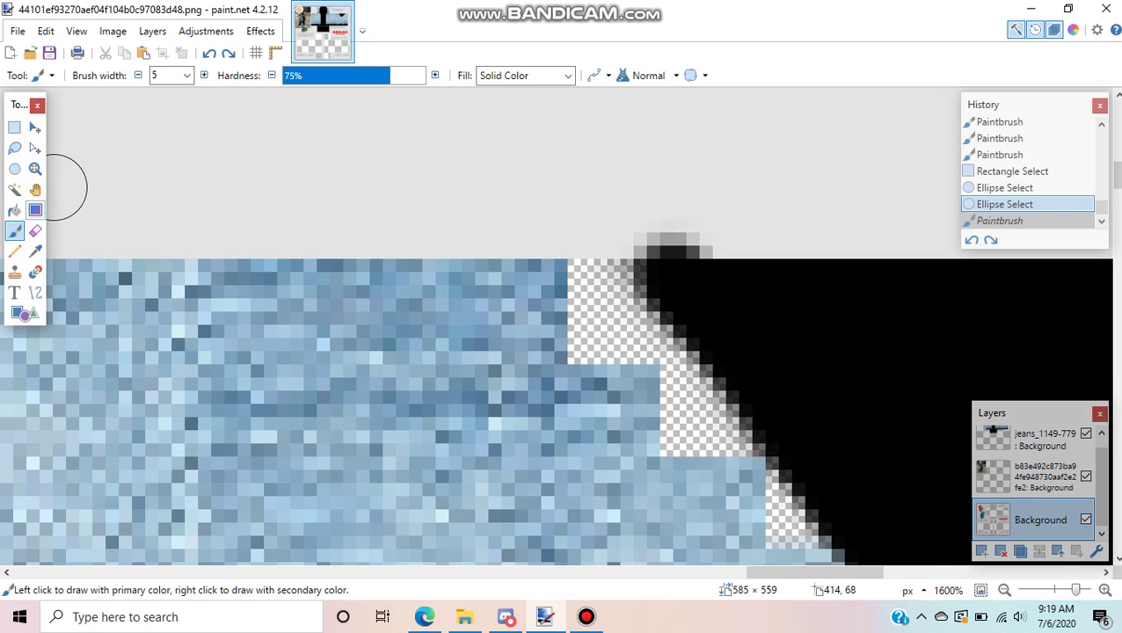
left_click(35, 251)
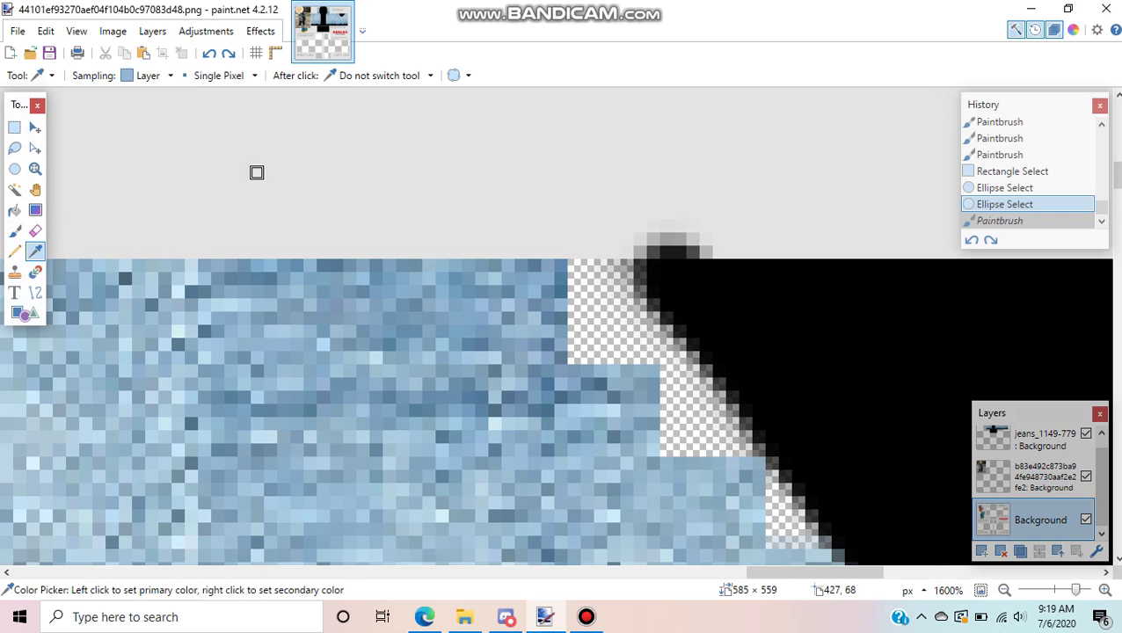
left_click(1073, 30)
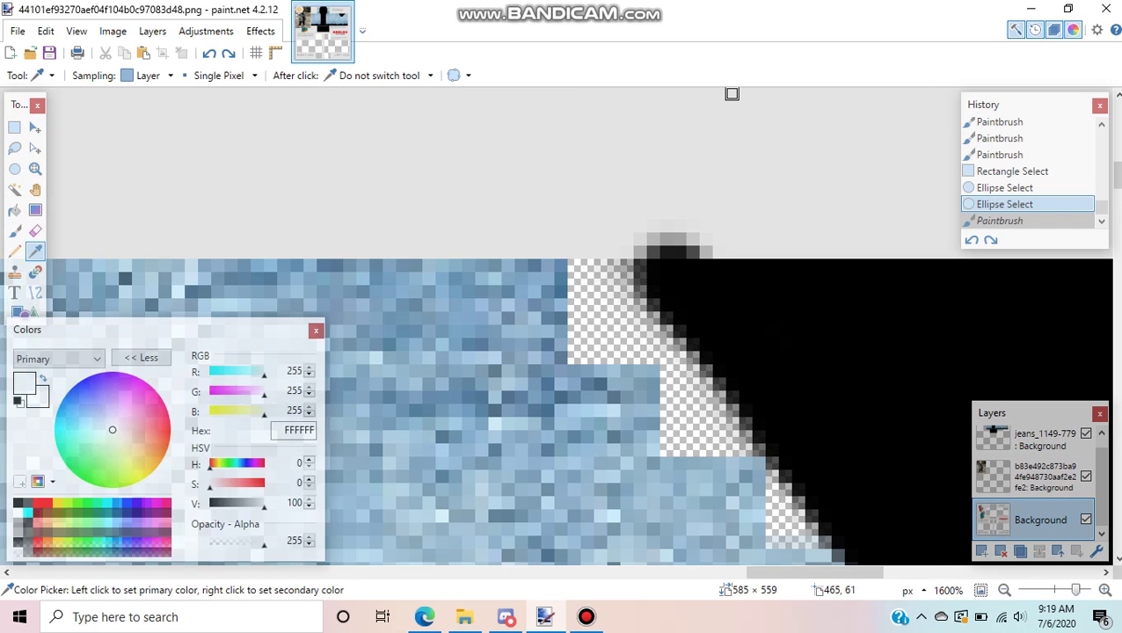
left_click(1072, 30)
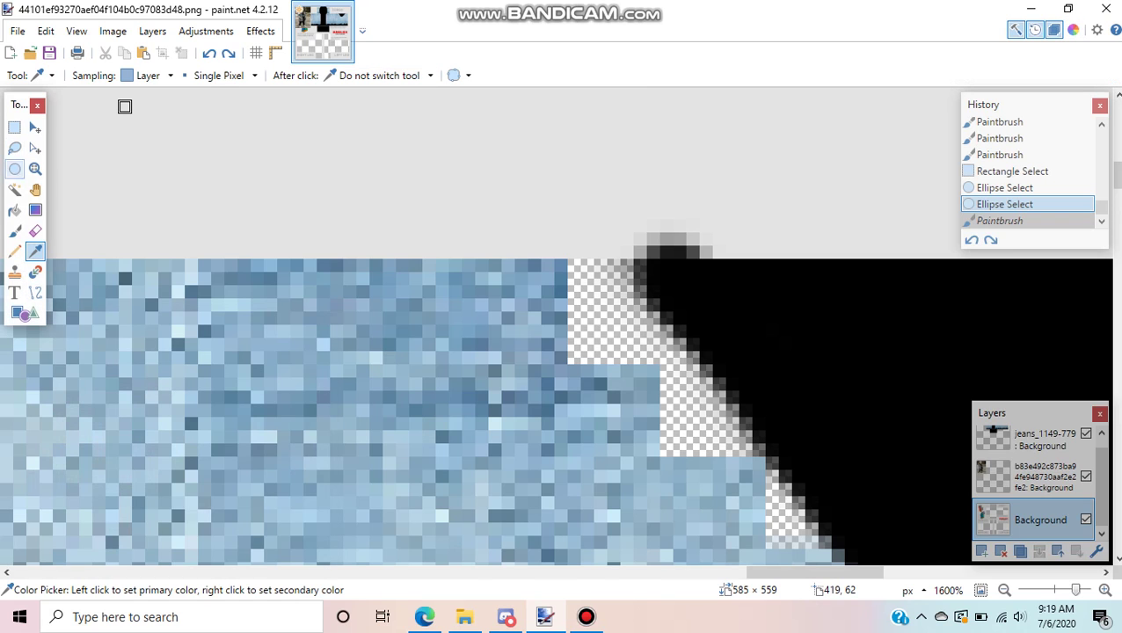
key("b")
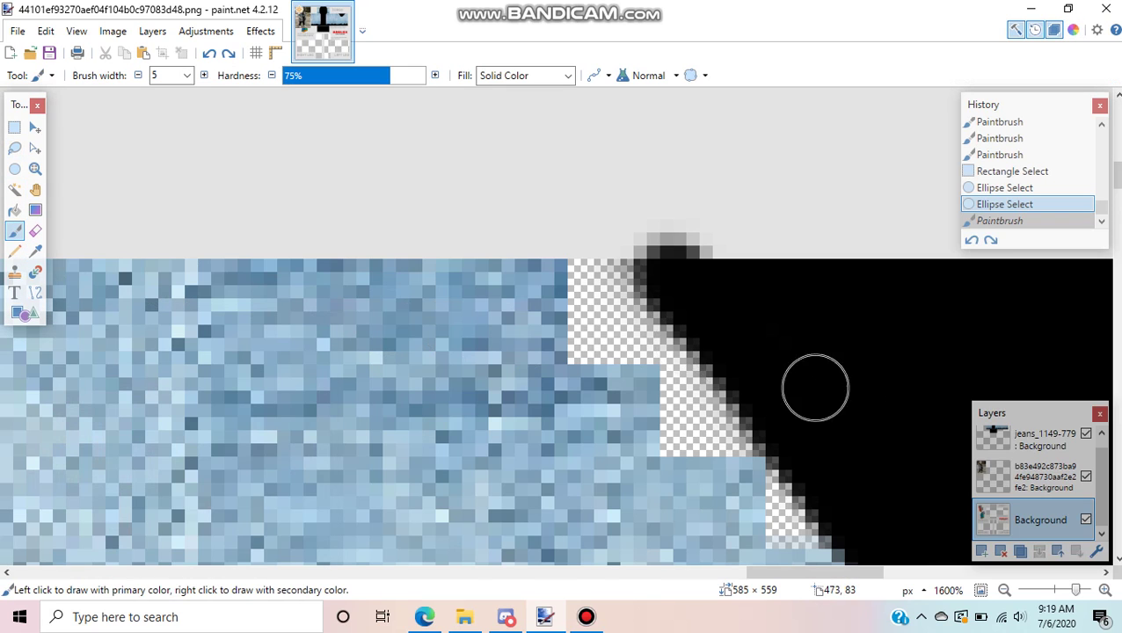
- Paint the sampled grey over the black smudge above the shape's upper-left corner on the texture-blue-jeans layer
left_click(1042, 439)
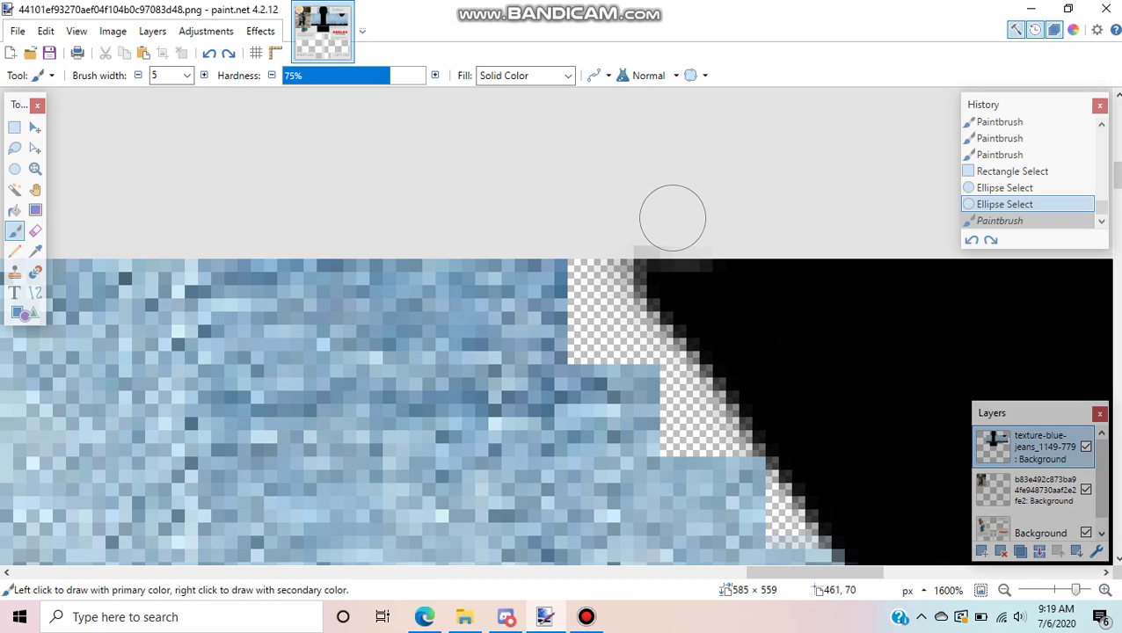
left_click(642, 218)
left_click(642, 219)
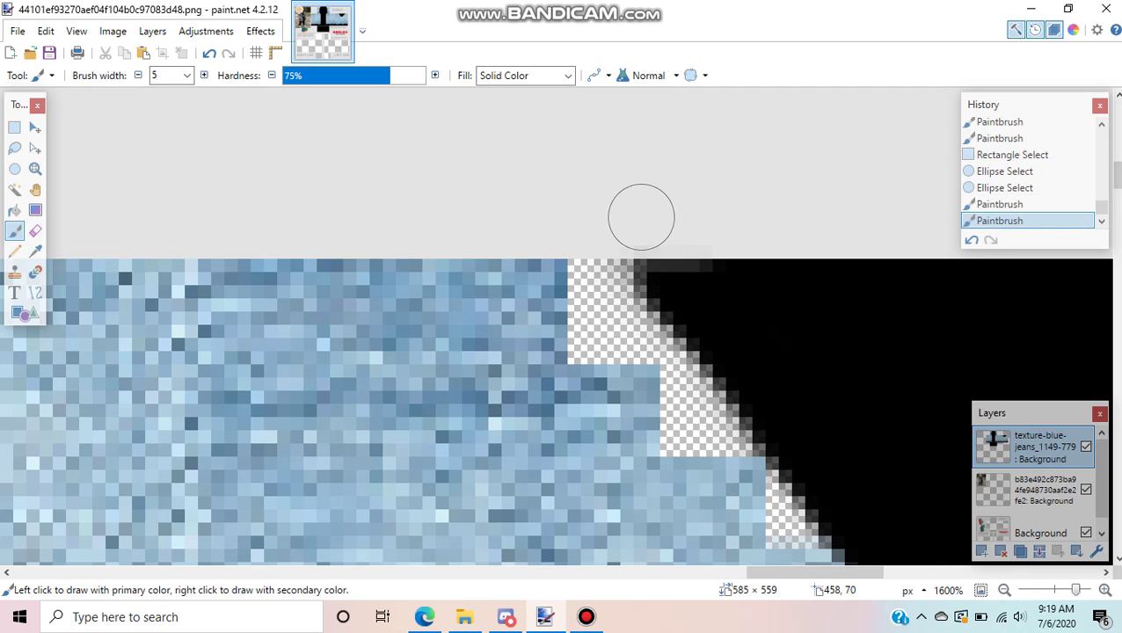
- Paint the sampled grey over the remaining black smudges above the black shape's upper-left and upper-right corners
left_click(649, 219)
left_click(657, 220)
left_click(665, 220)
left_click(676, 221)
left_click(684, 222)
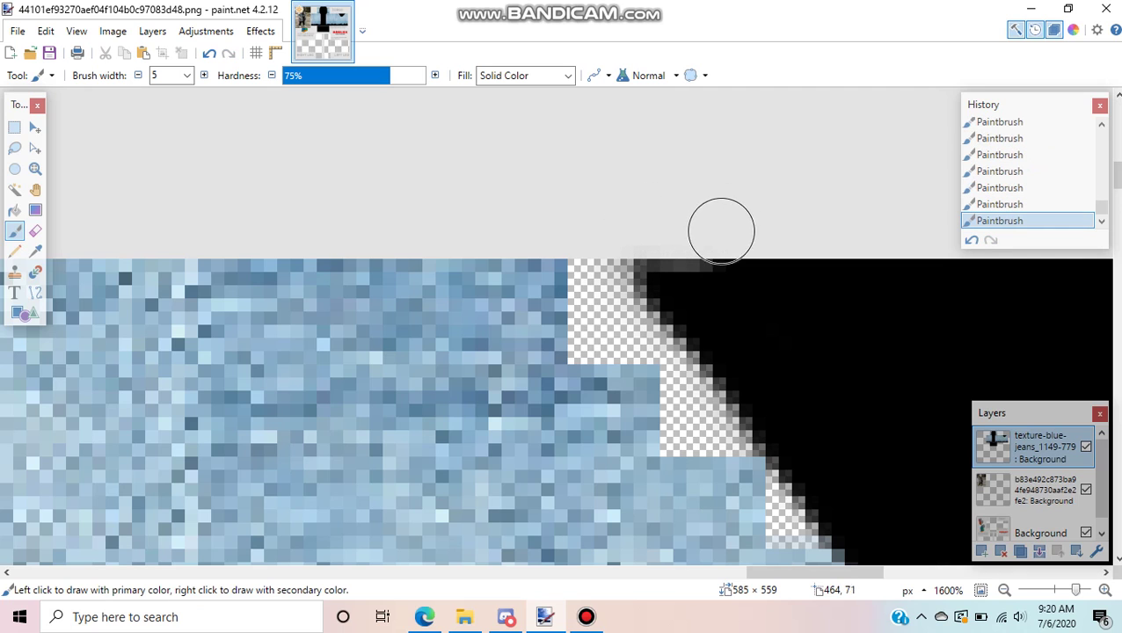
scroll(695, 547, "right", 10)
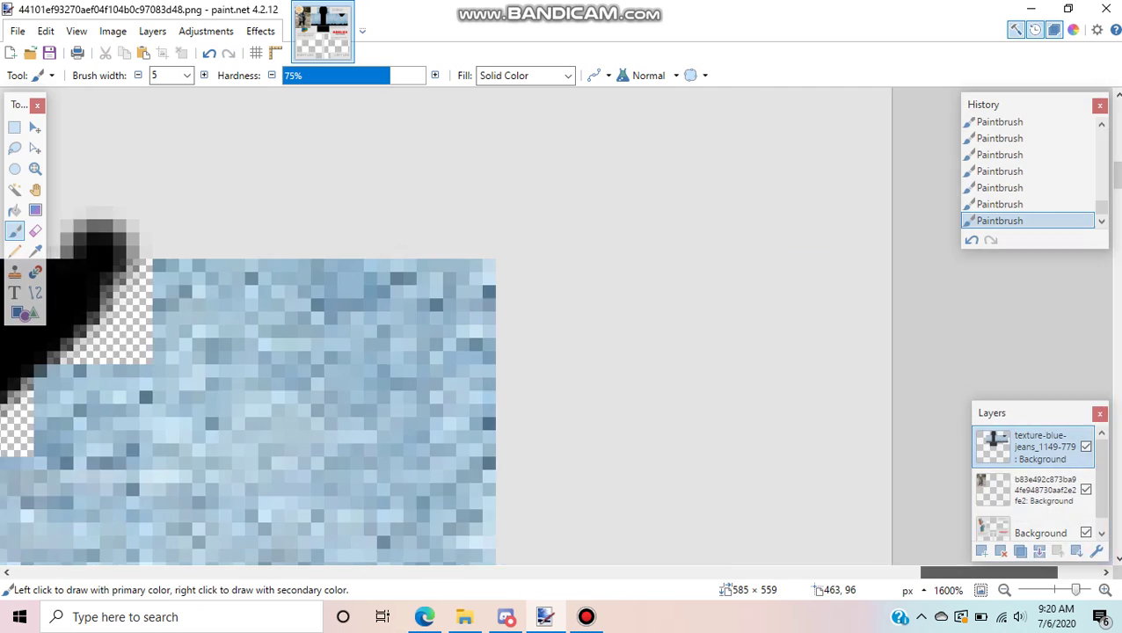
mouse_move(349, 200)
left_mouse_down()
mouse_move(348, 213)
mouse_move(331, 206)
mouse_move(370, 218)
mouse_move(315, 208)
mouse_move(351, 224)
mouse_move(358, 212)
mouse_move(321, 215)
mouse_move(334, 227)
mouse_move(377, 218)
left_mouse_up()
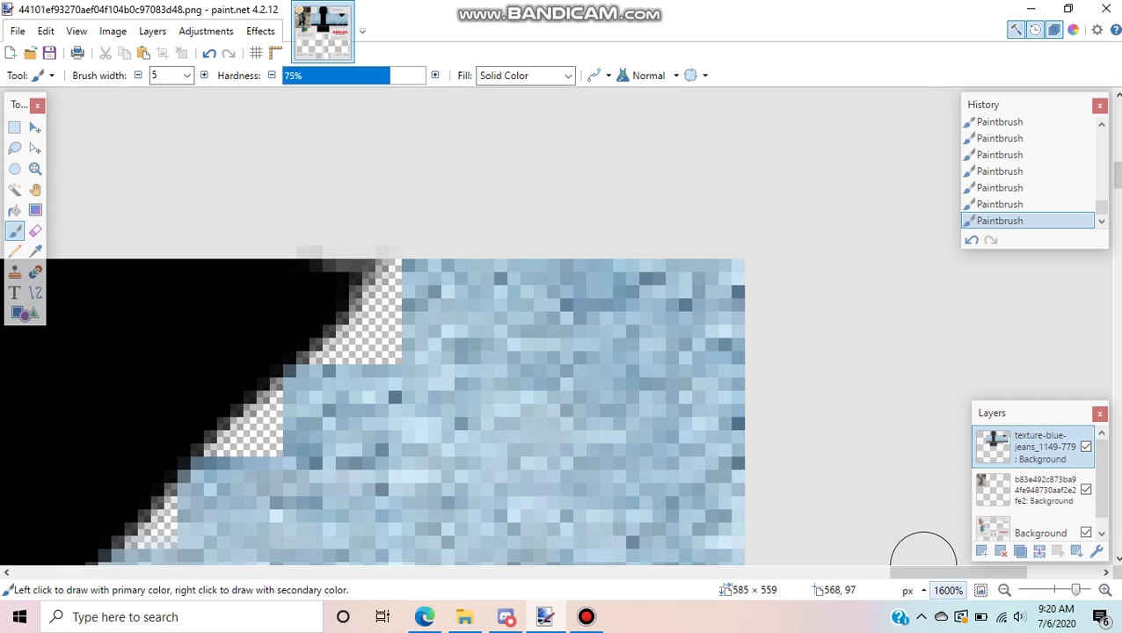
- Copy a 21 × 34 pixel denim patch beside the black shape and paste it over the transparent gap at its upper-left corner
left_click_drag(1075, 590, 1068, 590)
scroll(787, 477, "down", 5)
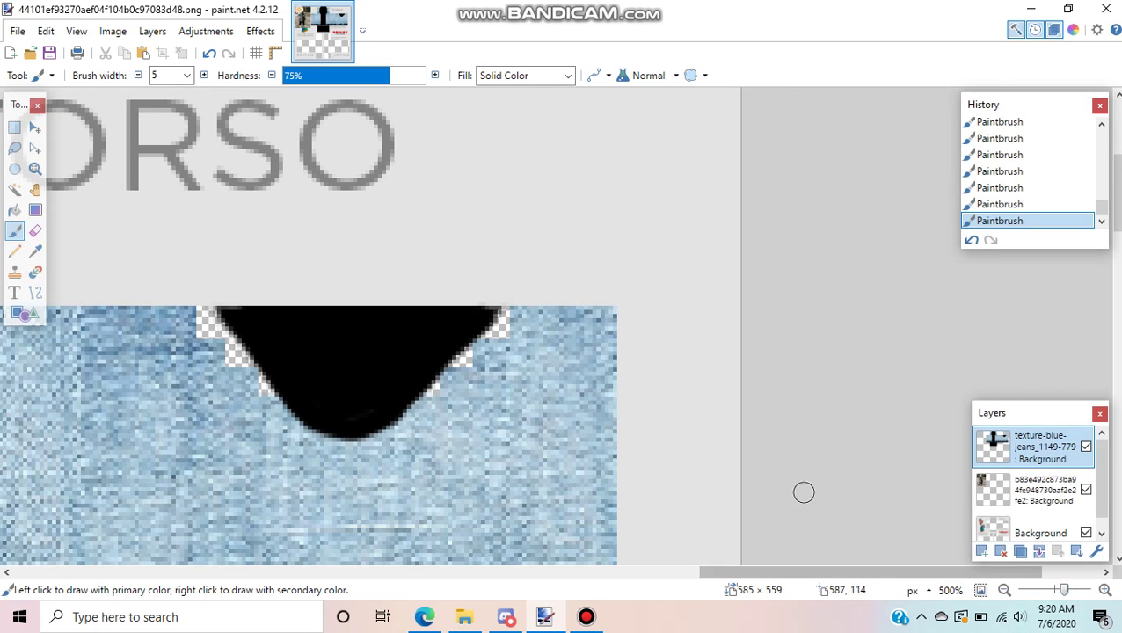
left_click(14, 127)
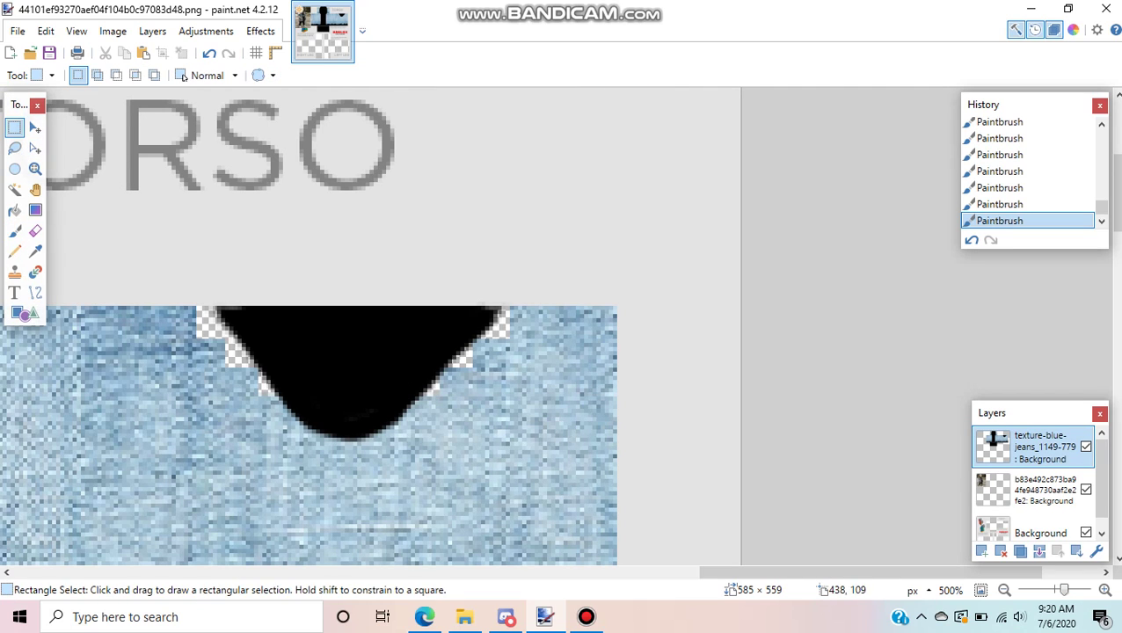
mouse_move(139, 367)
left_mouse_down()
mouse_move(262, 524)
mouse_move(221, 507)
mouse_move(253, 514)
mouse_move(236, 477)
mouse_move(243, 388)
left_mouse_up()
key("ctrl+v")
key("ctrl+v")
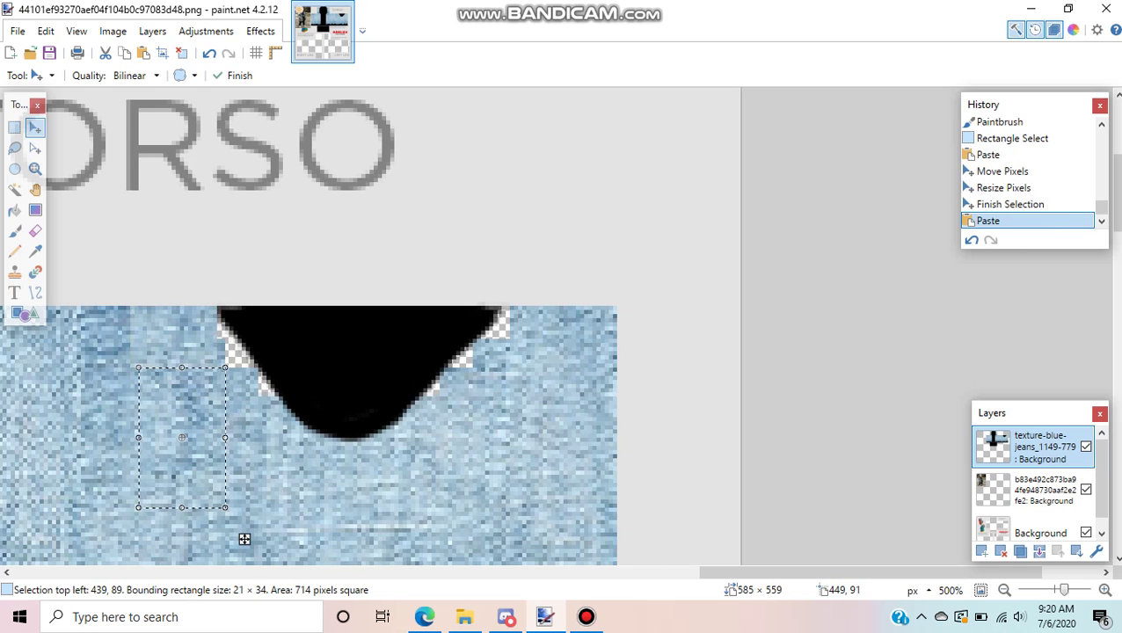
- Fill the remaining transparent gaps along the black shape's left slanted edge with pasted copies of the denim patch
left_click_drag(243, 538, 249, 498)
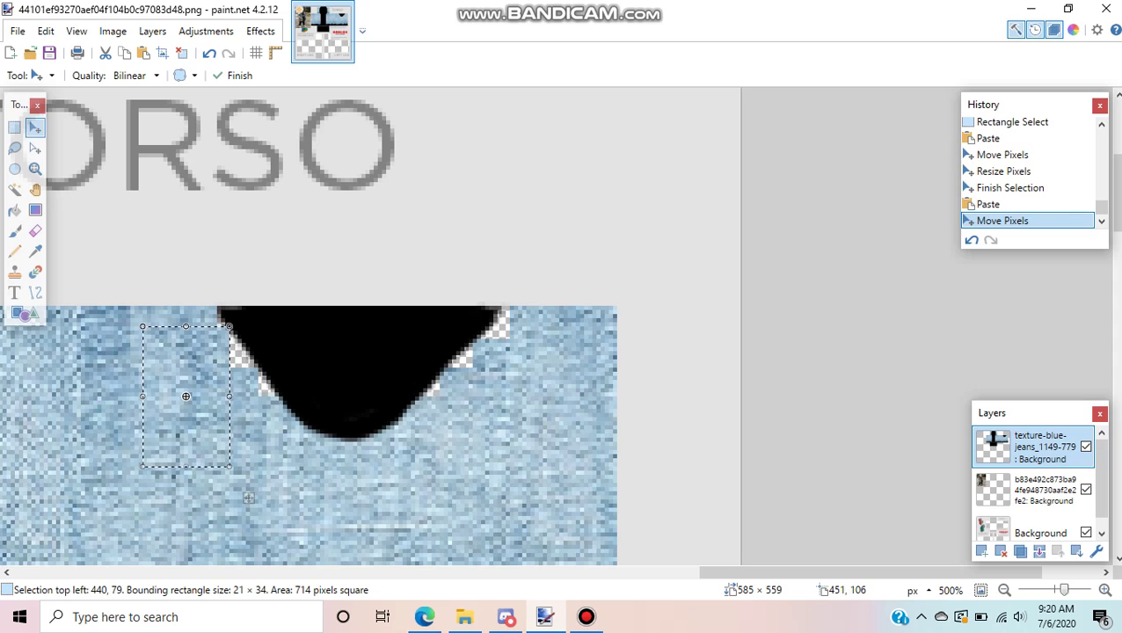
key("ctrl+v")
left_click_drag(245, 539, 290, 547)
key("ctrl+v")
key("ctrl+v")
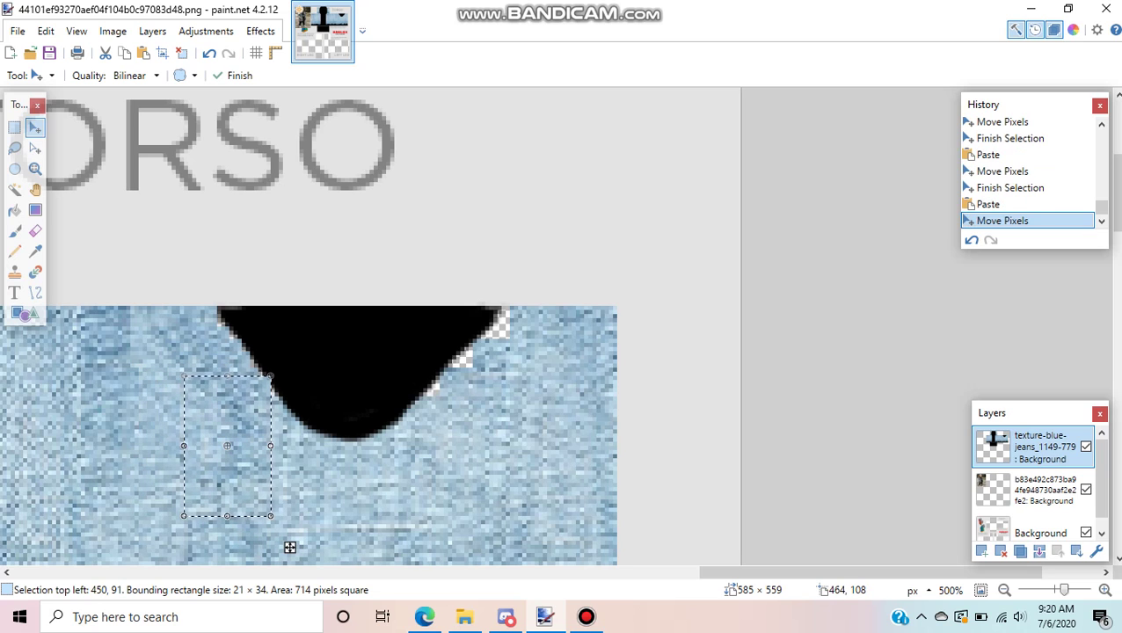
- Paste the denim patch over the lowest transparent gap along the black shape's right slanted edge
key("ctrl+z")
left_click(244, 539)
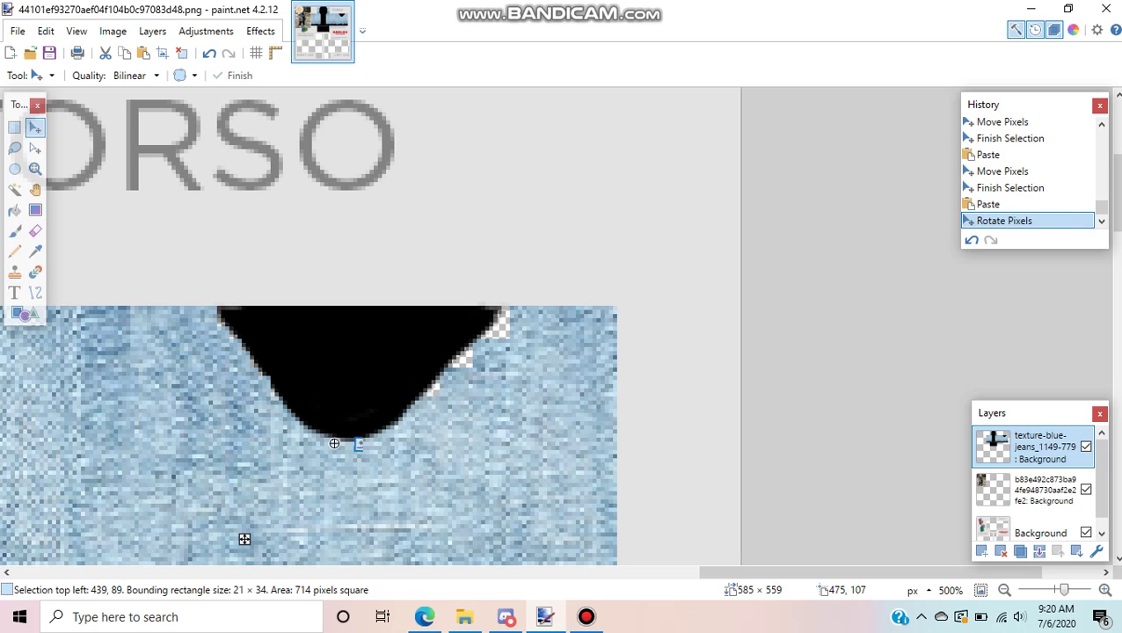
left_click_drag(358, 444, 384, 445)
left_click_drag(244, 540, 528, 553)
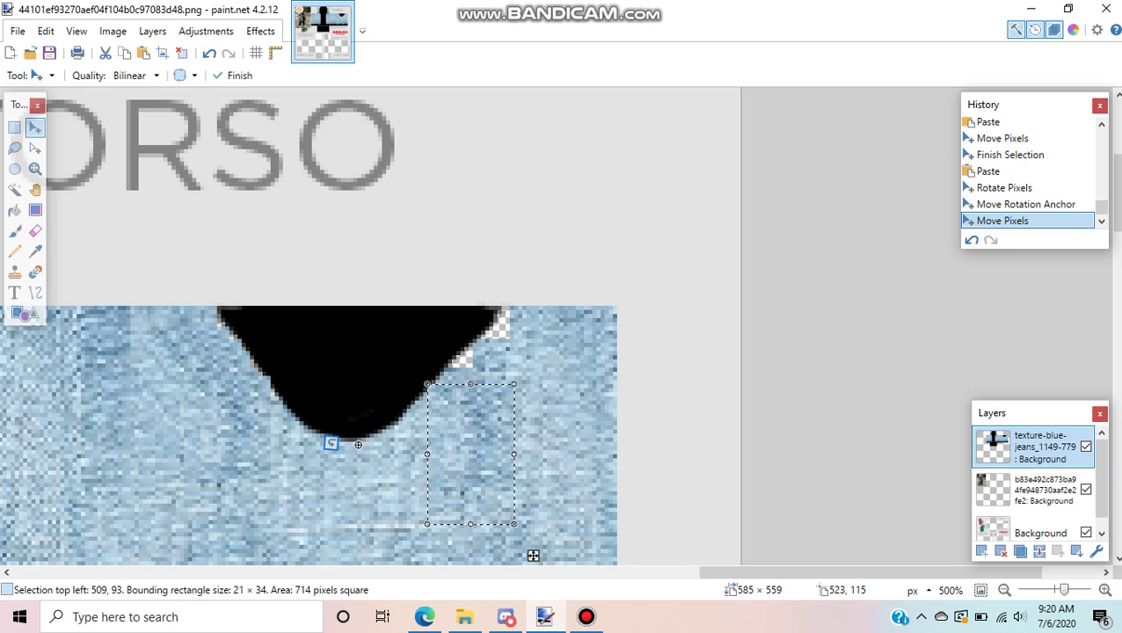
- Paste another denim patch over the middle transparent gap along the black shape's right slanted edge
key("ctrl+v")
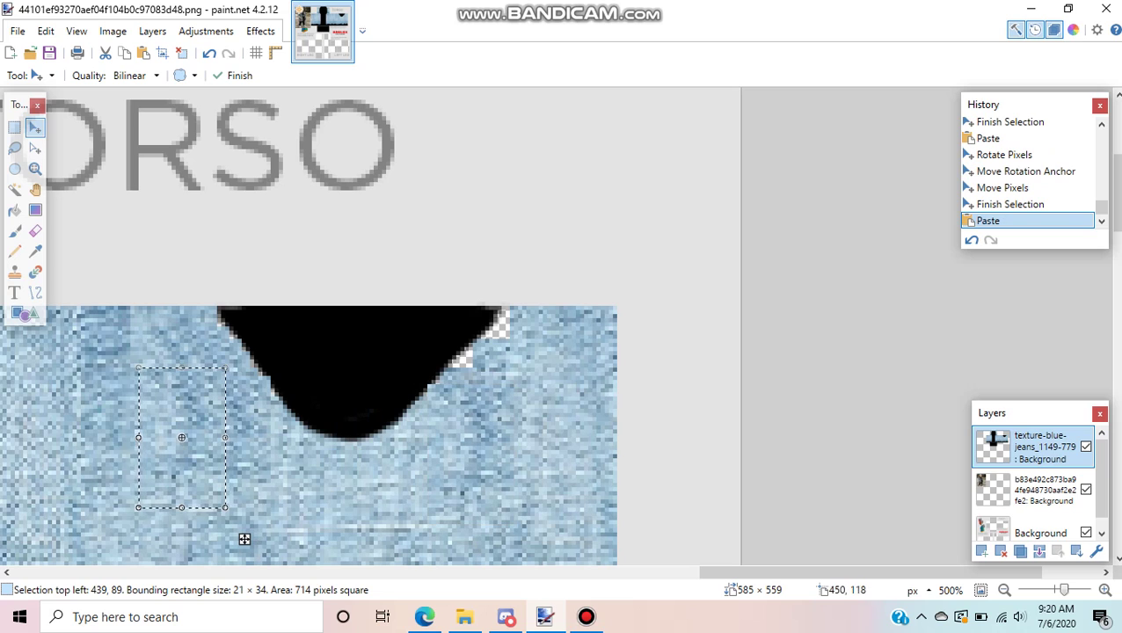
left_click_drag(182, 438, 184, 438)
left_click_drag(306, 457, 307, 457)
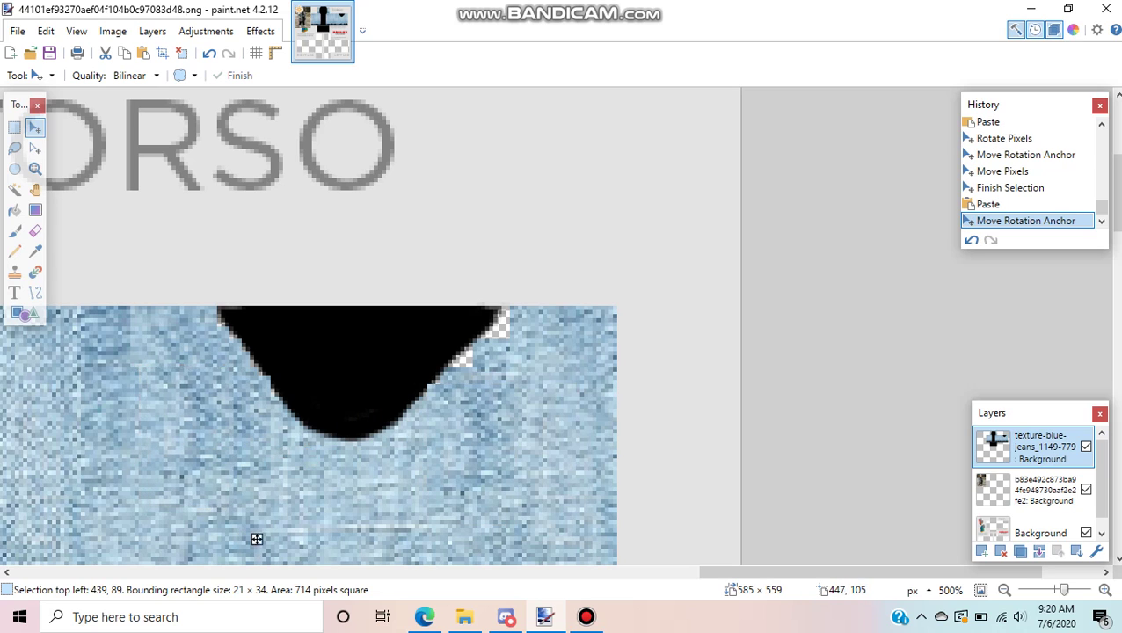
left_click_drag(255, 541, 558, 526)
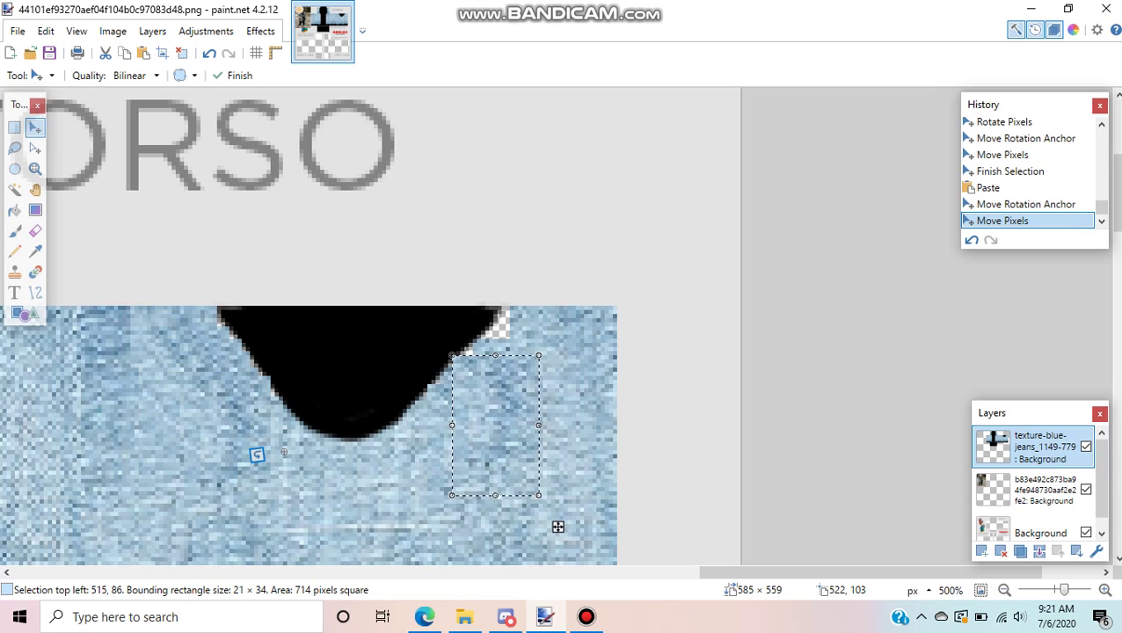
- Paste a denim patch over the transparent gap at the black shape's upper-right corner and deselect it
key("ctrl+v")
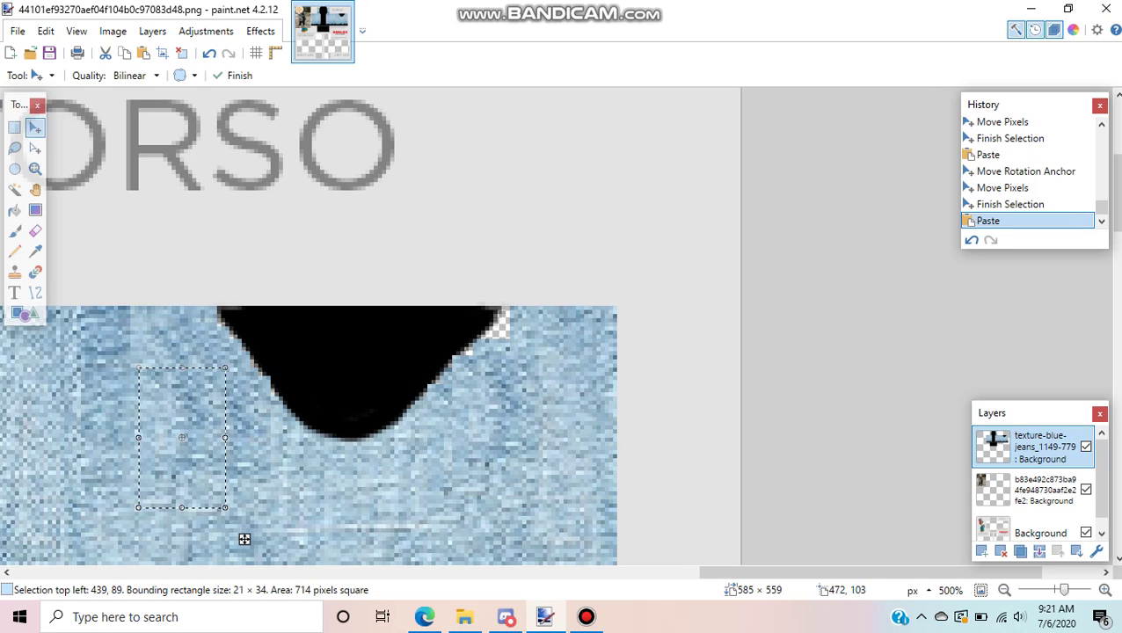
left_click_drag(243, 539, 595, 497)
key("ctrl+v")
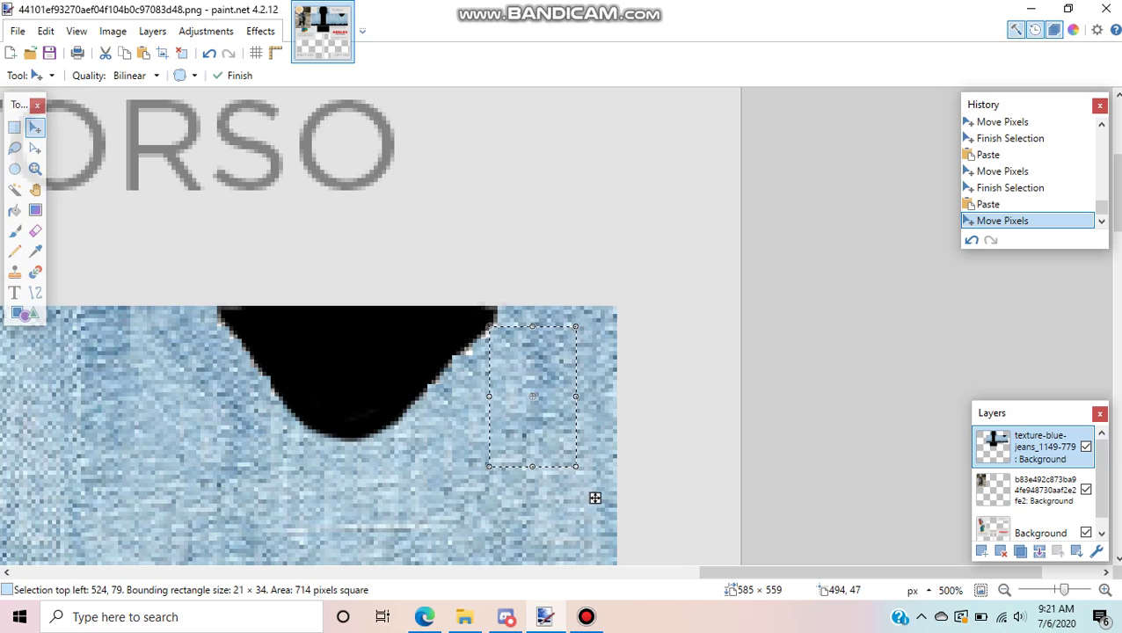
key("s")
left_click(595, 498)
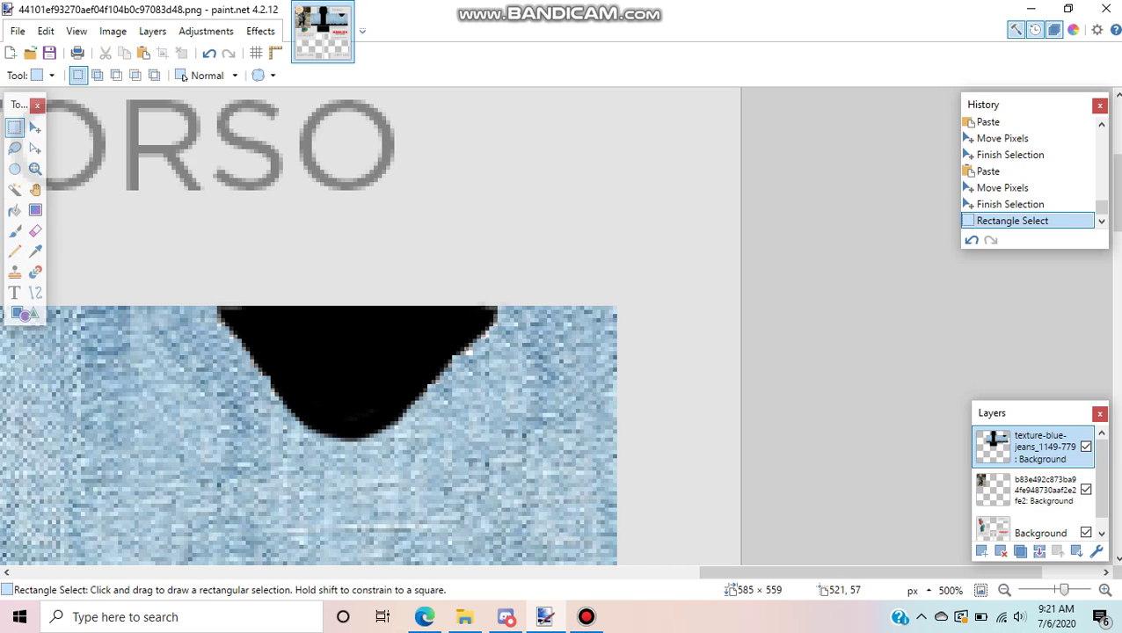
- Cut the 122 × 8 pixel strip with black paint above the small upper denim panel beside TORSO
left_click_drag(1064, 590, 1057, 590)
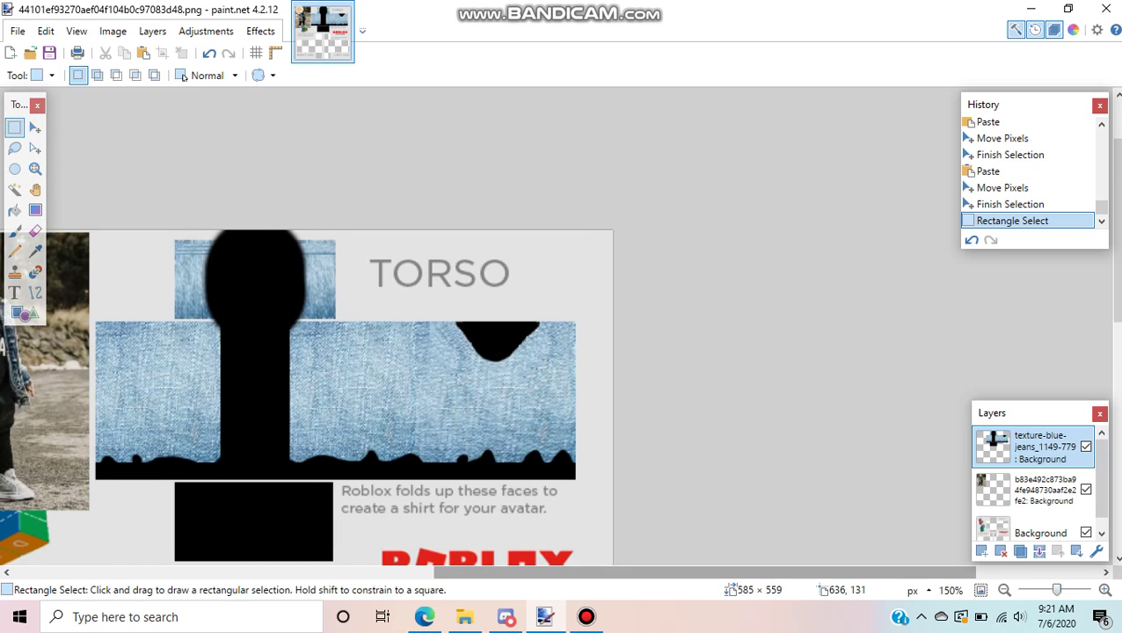
left_click_drag(748, 573, 622, 573)
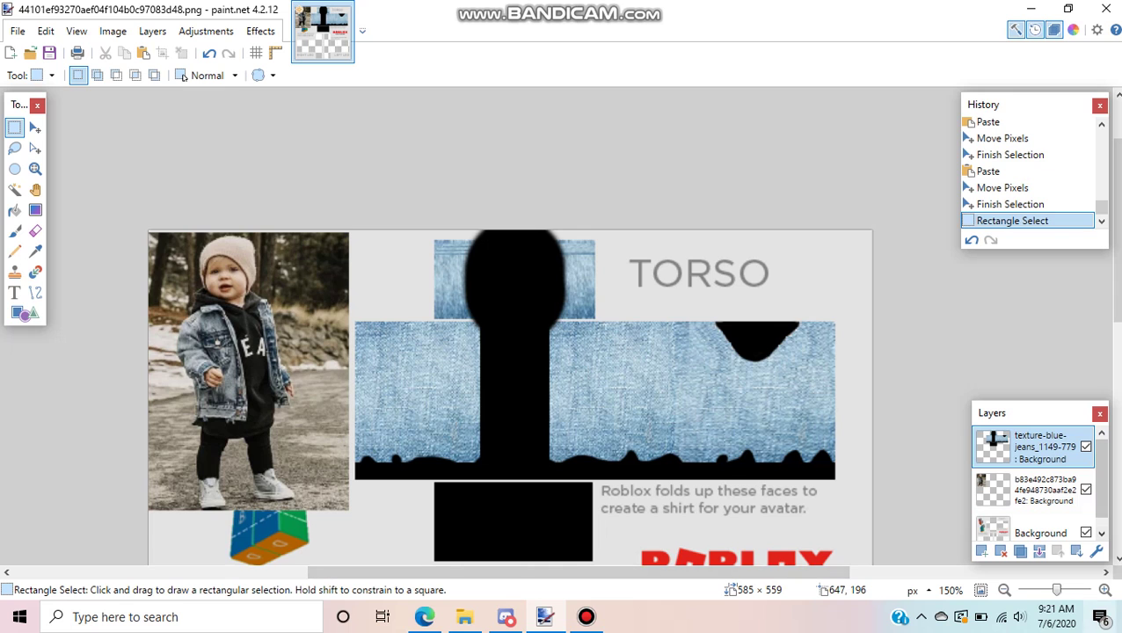
left_click(1105, 590)
left_click(1105, 591)
left_click(1105, 590)
left_click(1105, 590)
scroll(563, 326, "up", 3)
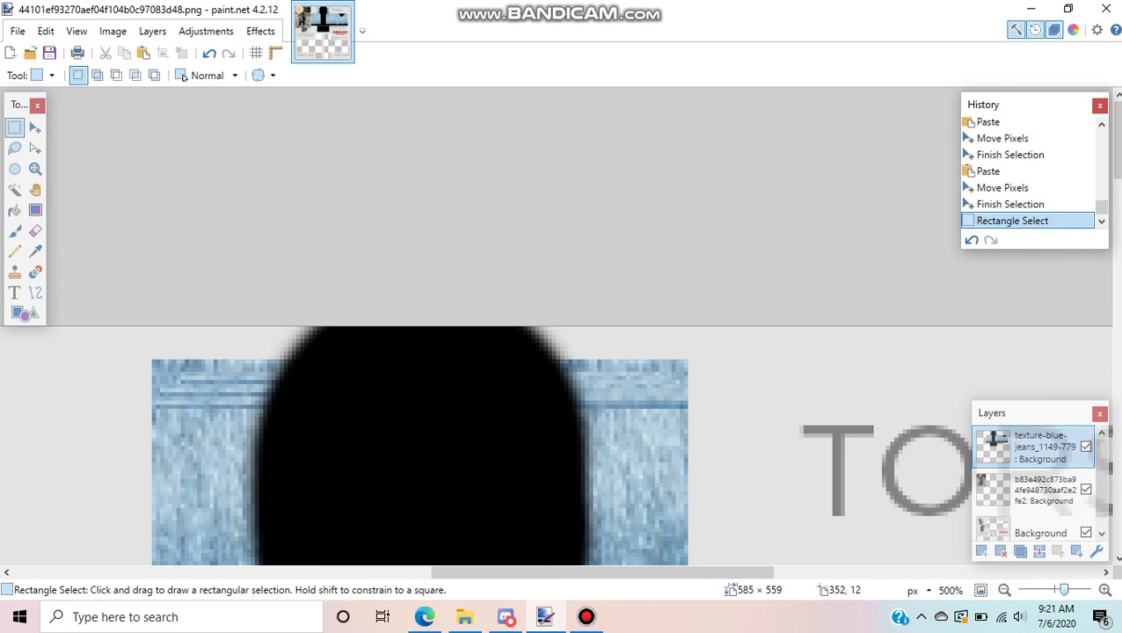
left_click_drag(1064, 590, 1081, 590)
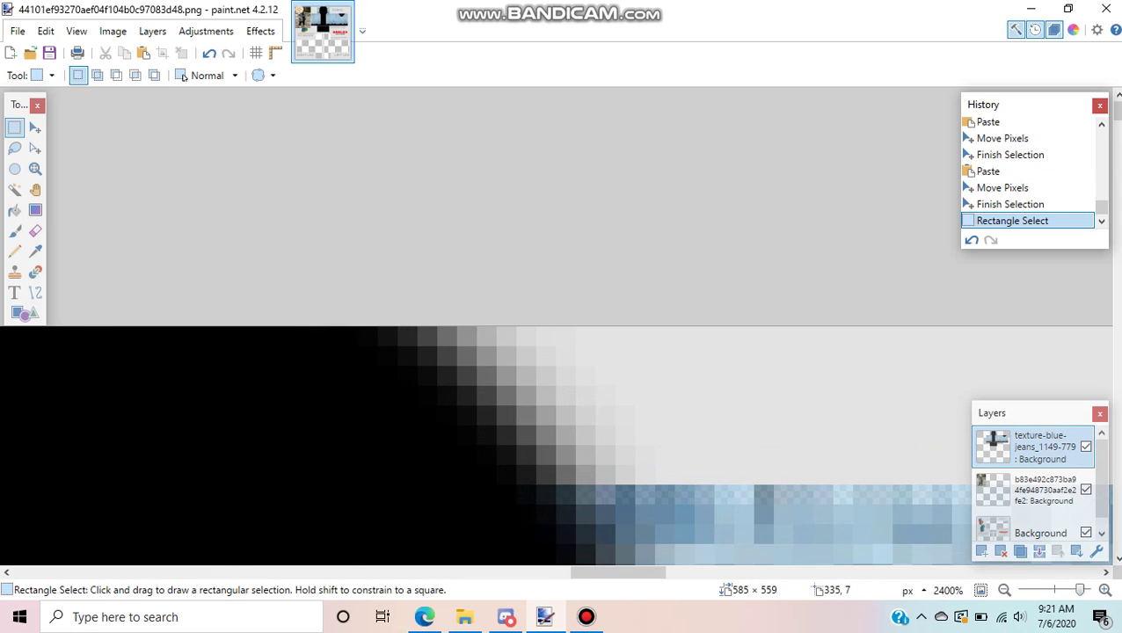
left_click_drag(664, 475, 14, 293)
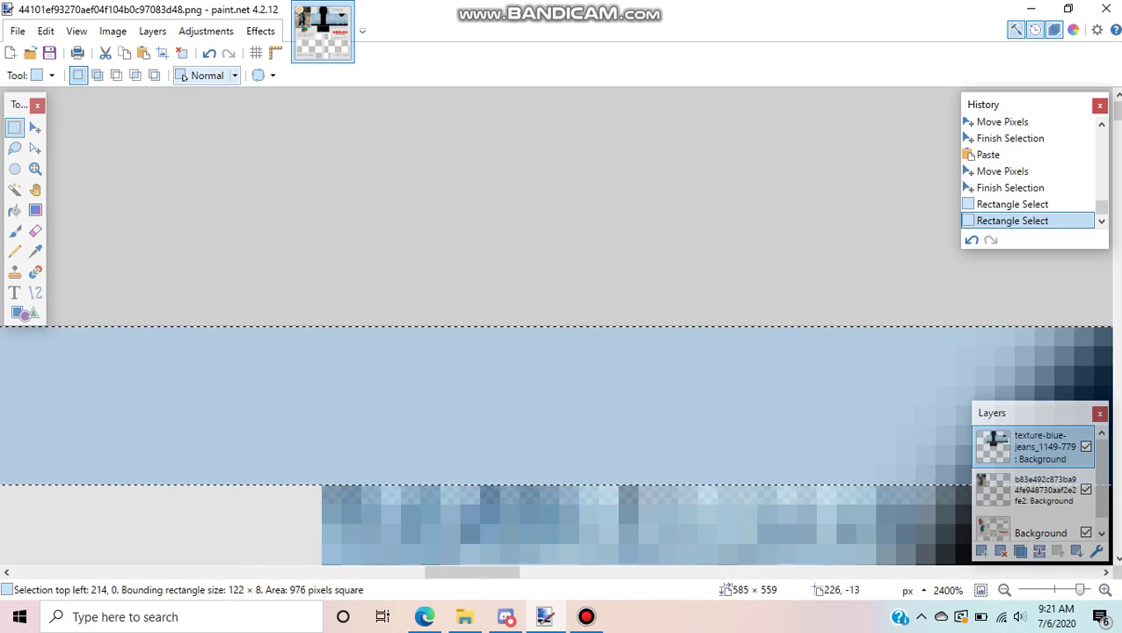
left_click(106, 53)
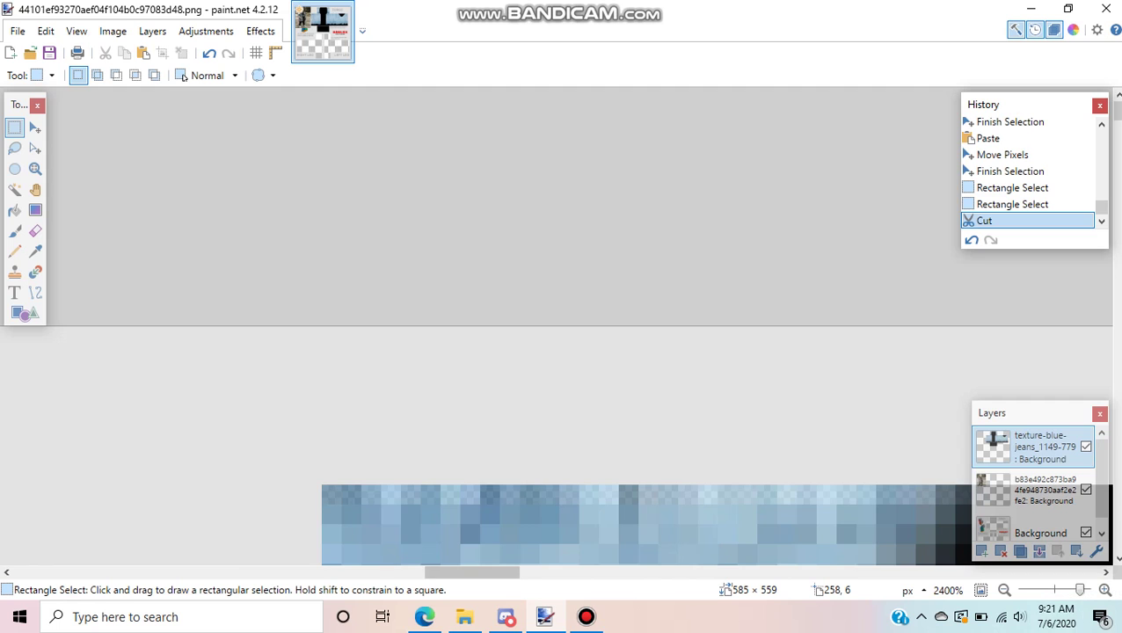
left_click_drag(1080, 590, 1060, 590)
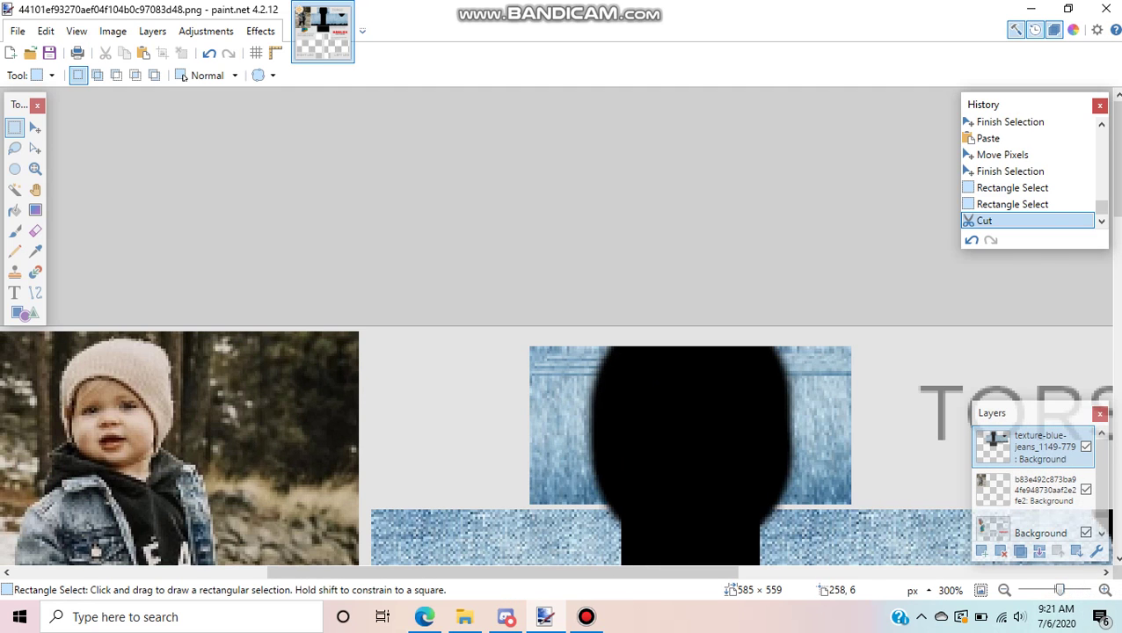
left_click_drag(545, 572, 633, 573)
left_click_drag(1117, 167, 1117, 375)
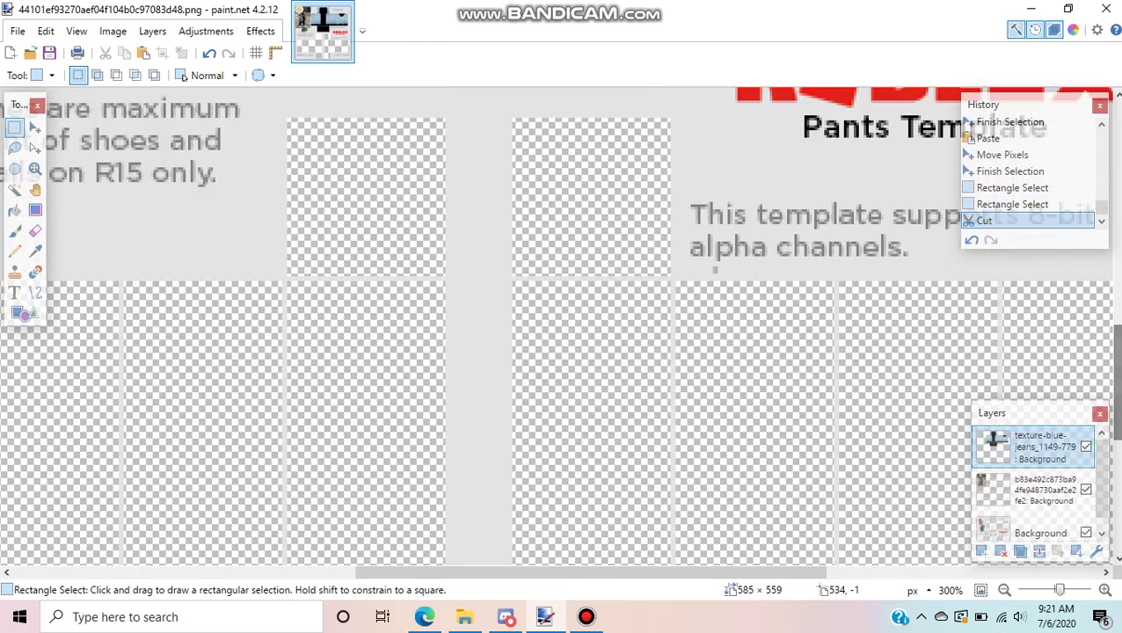
key("ctrl+v")
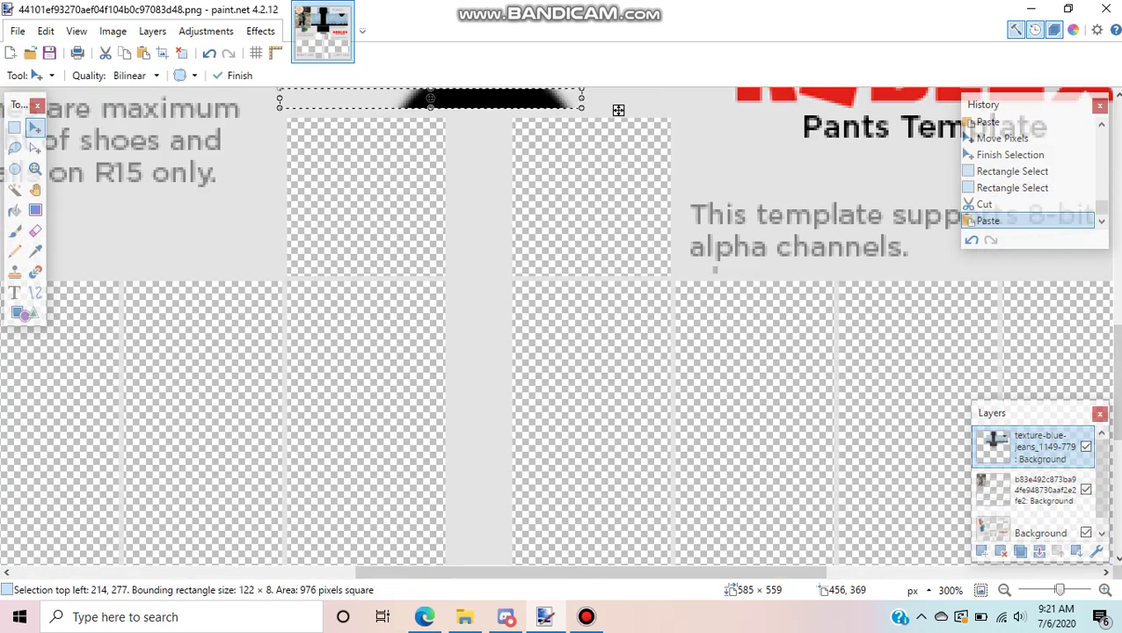
key("ctrl+z")
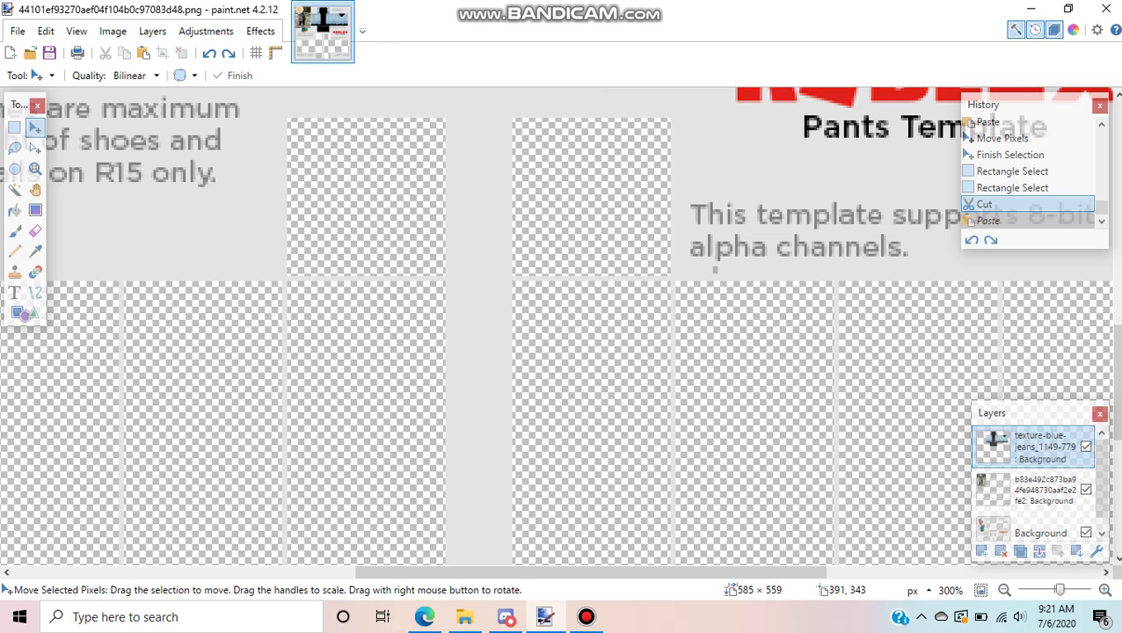
scroll(1115, 370, "up", 1)
left_click_drag(1117, 368, 1116, 255)
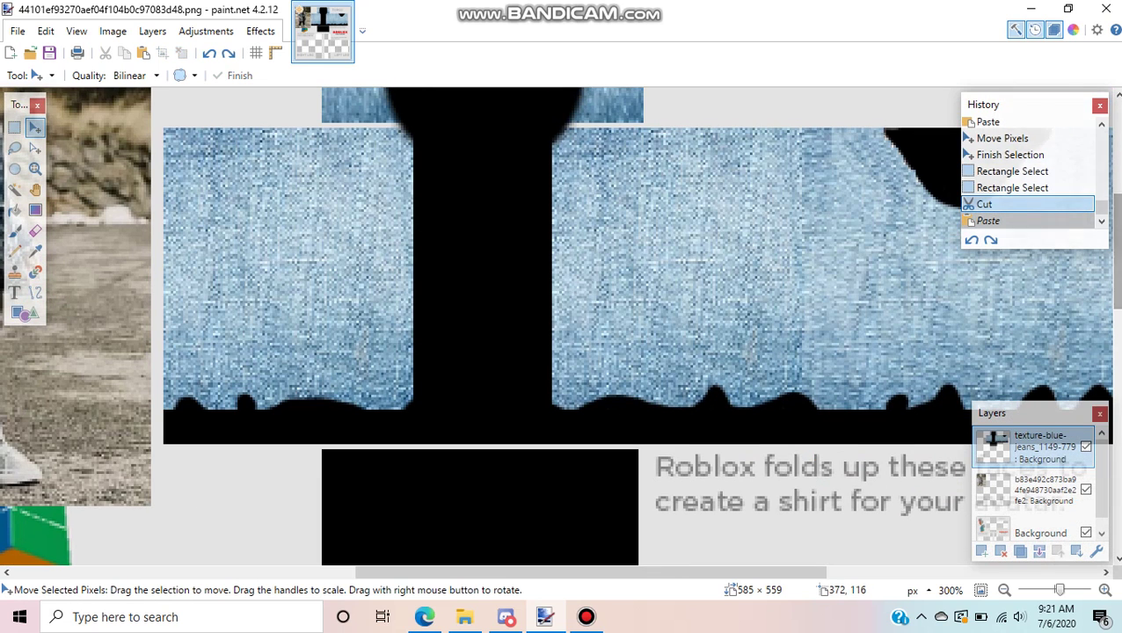
key("ctrl+a")
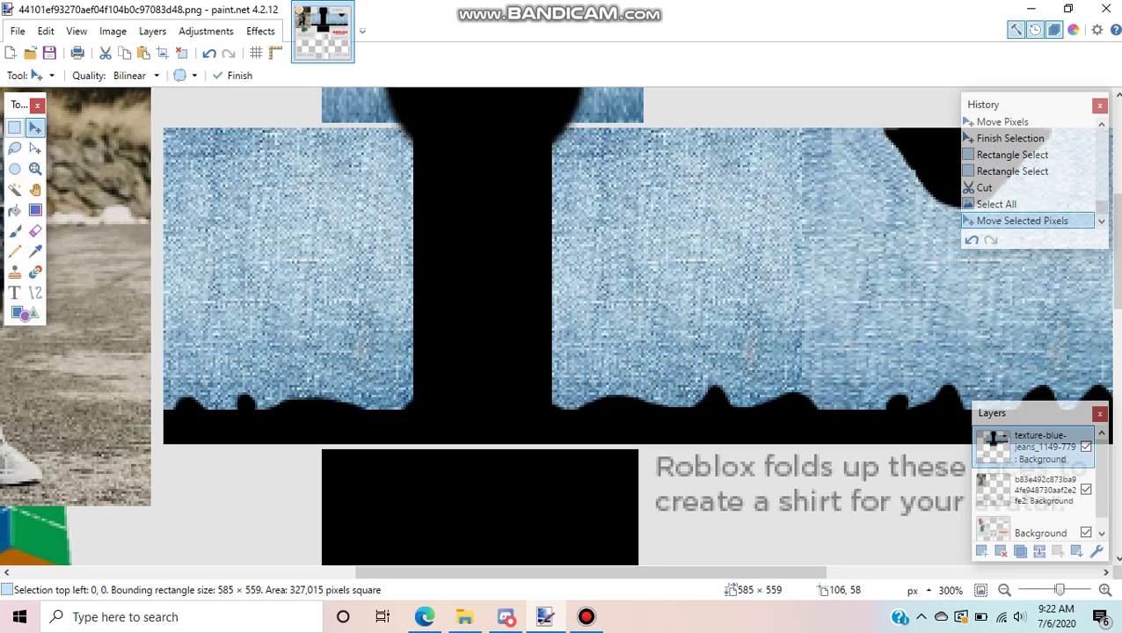
key("ctrl+z")
key("ctrl+z")
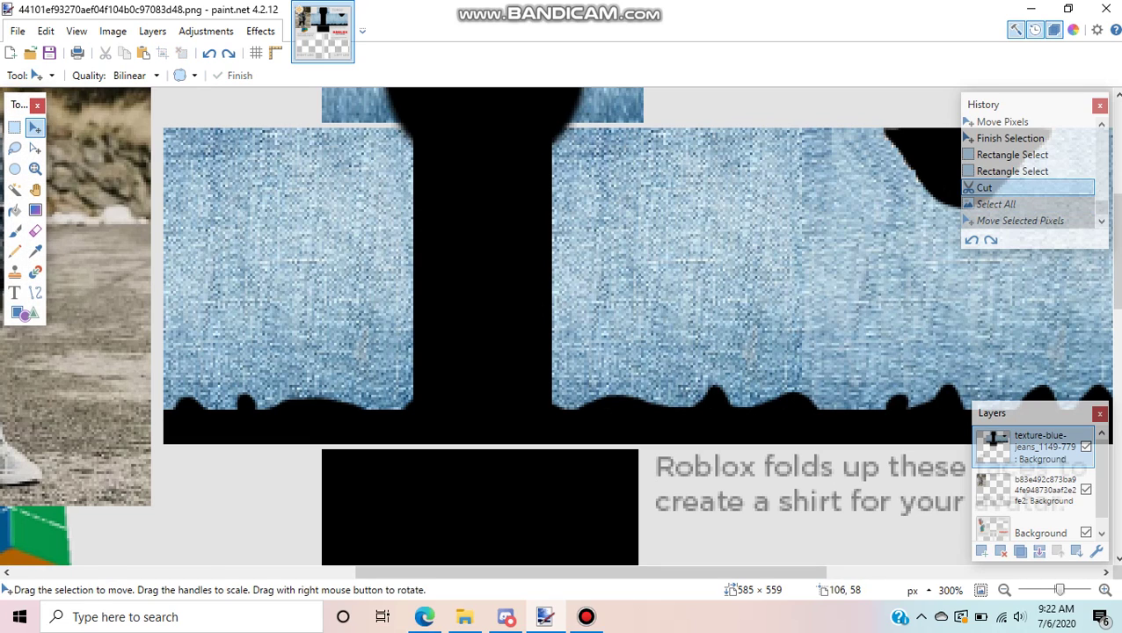
key("ctrl+y")
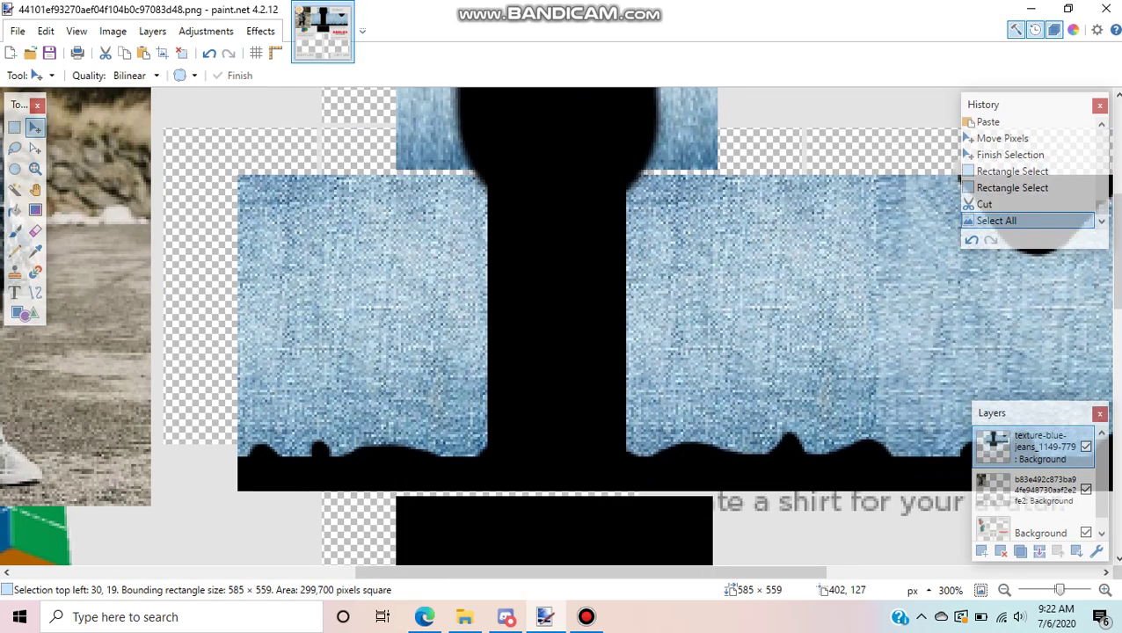
key("ctrl+y")
key("ctrl+z")
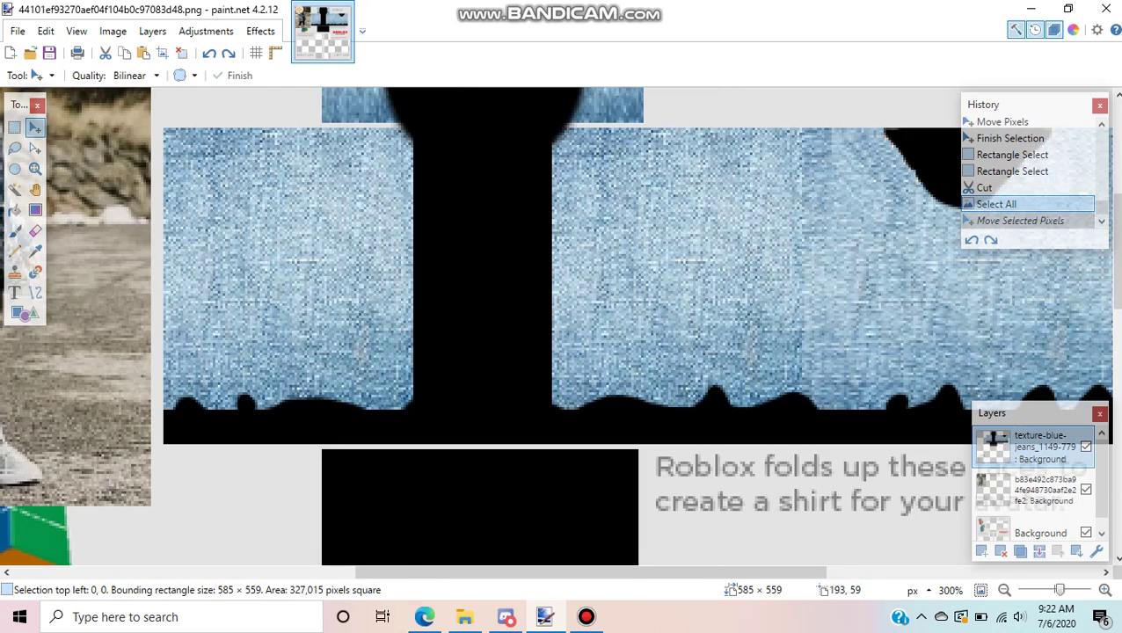
left_click(15, 128)
left_click(766, 188)
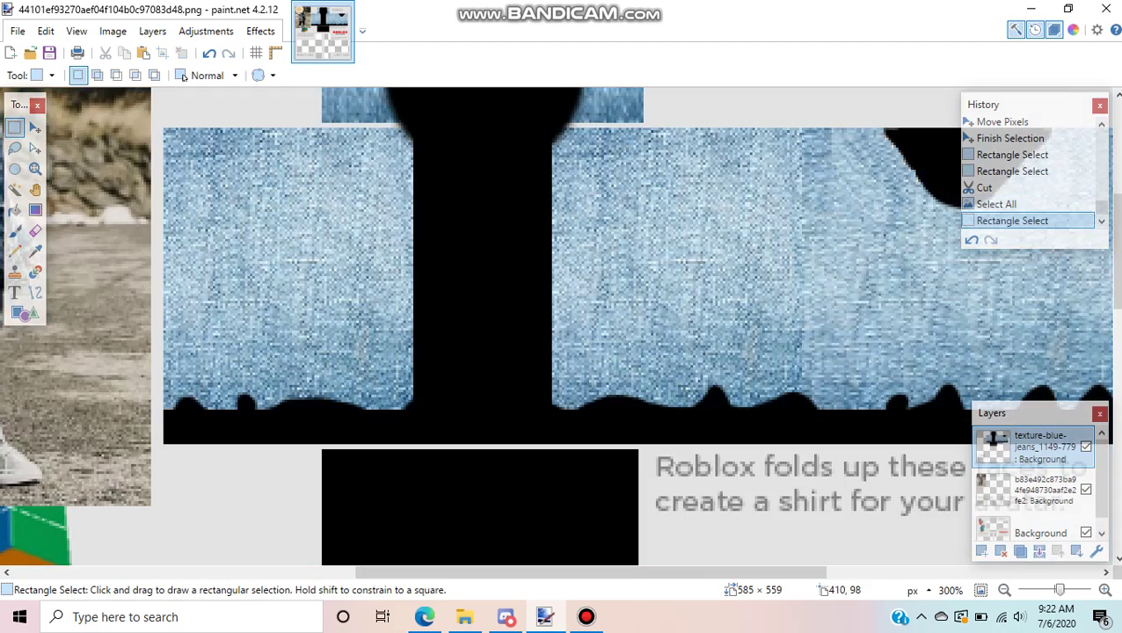
- Copy a 51 × 36 pixel denim patch from the torso and paste it into the right leg's main panel nearest the left leg
left_click_drag(673, 185, 799, 273)
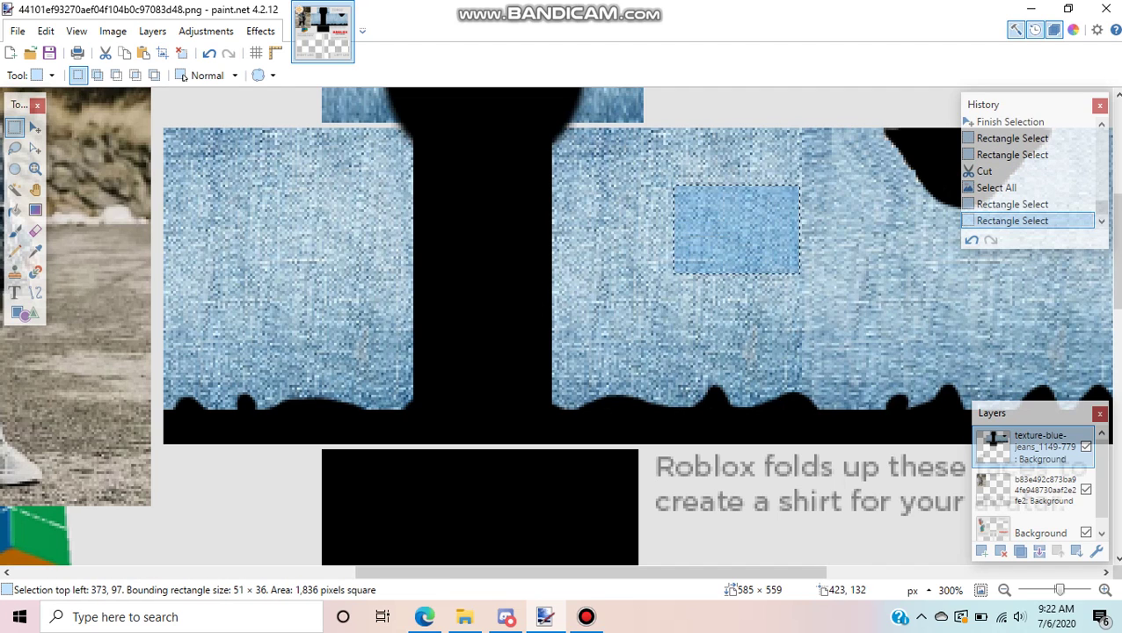
key("ctrl+v")
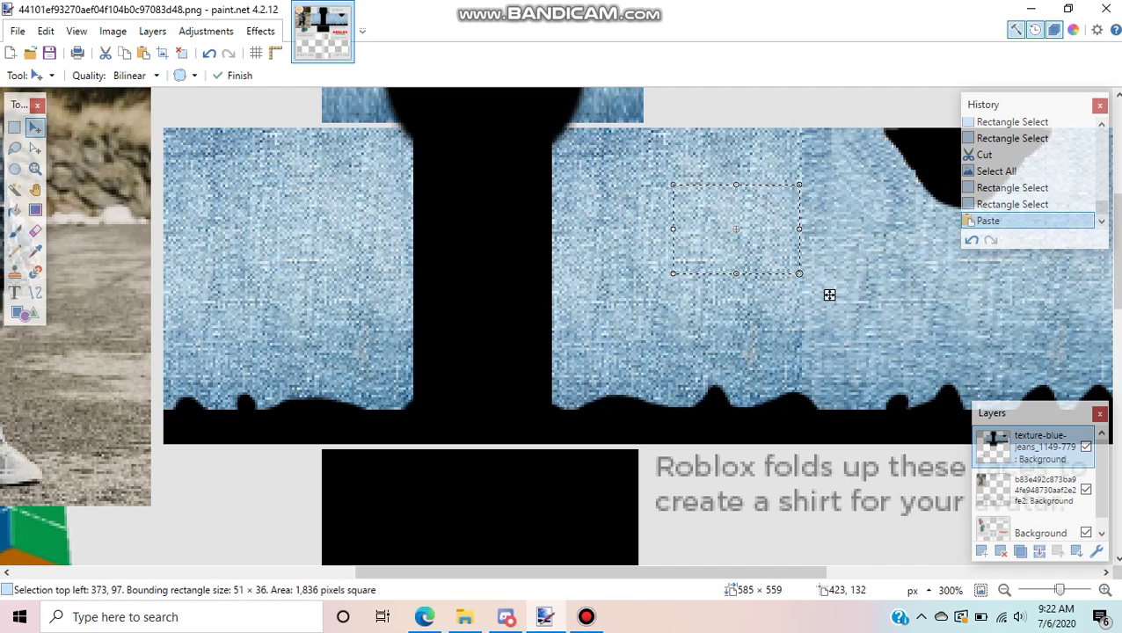
scroll(830, 294, "down", 5)
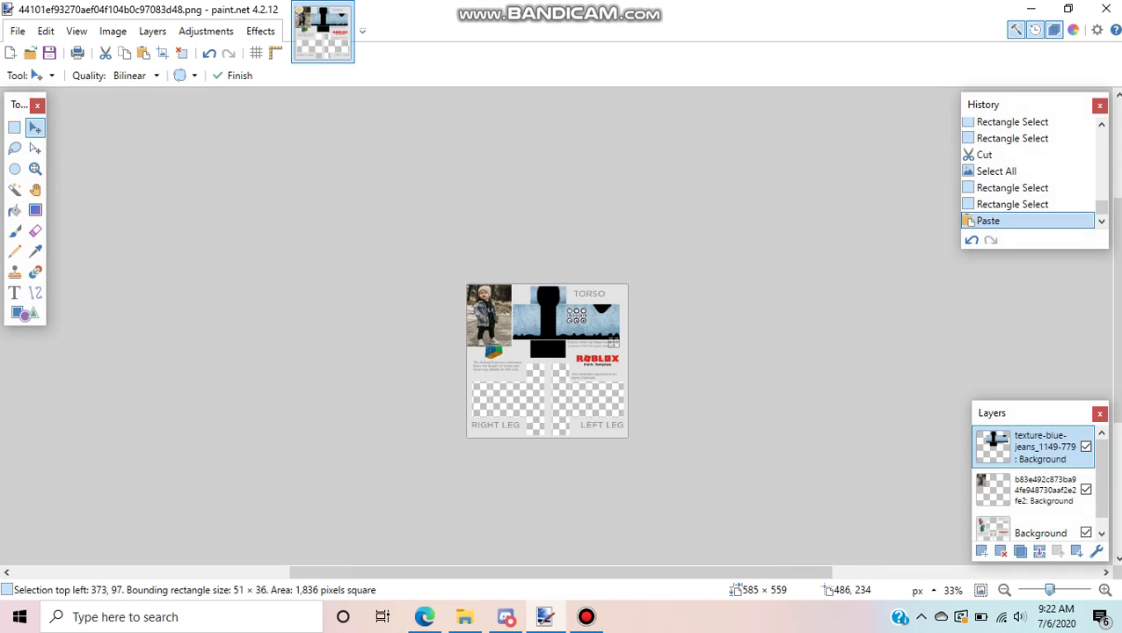
scroll(669, 330, "up", 3)
key("ctrl+plus")
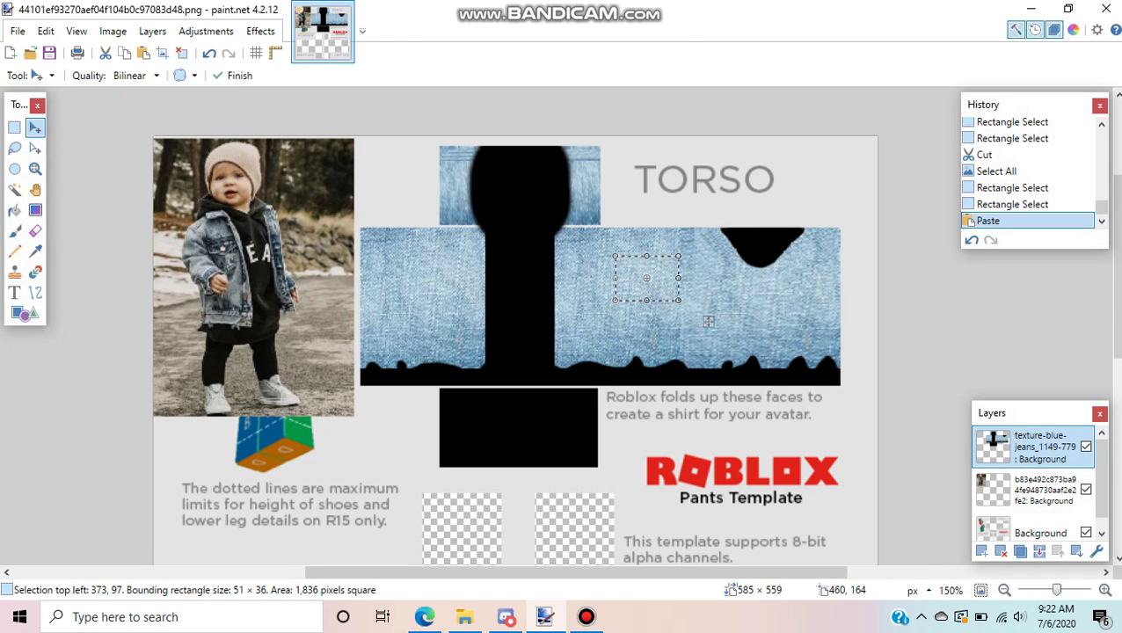
left_click_drag(708, 322, 516, 380)
scroll(629, 393, "down", 5)
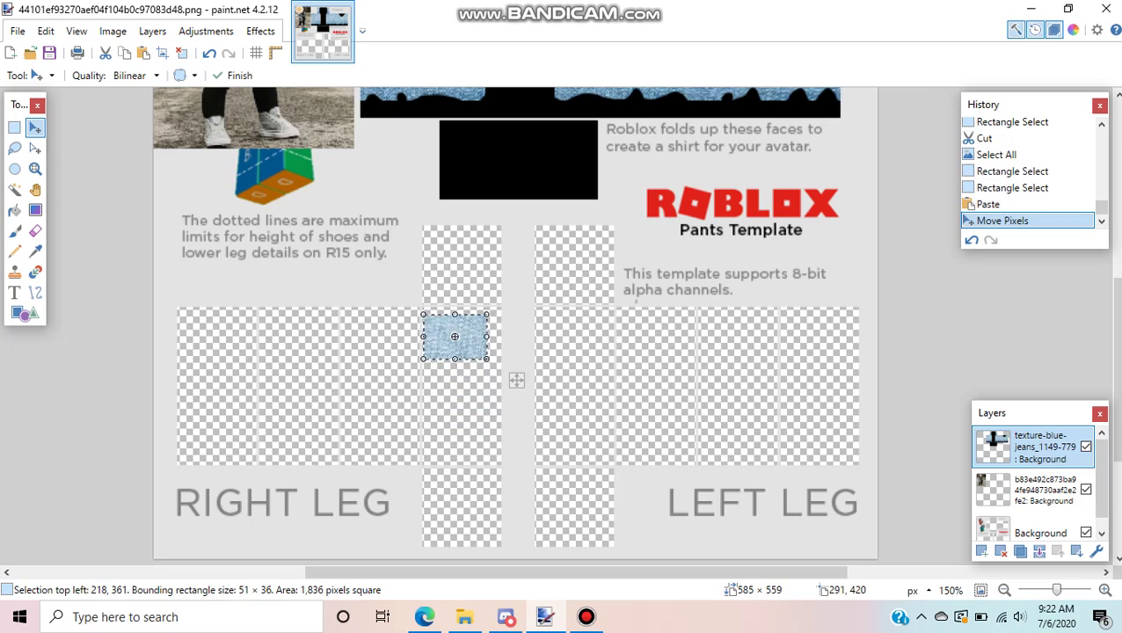
- Align the pasted patch with the panel's upper-left corner at 217, 355 and stretch it to 64 × 118 pixels
key("ctrl+plus")
key("ctrl+plus")
key("ctrl+plus")
key("ctrl+plus")
key("ctrl+plus")
key("ctrl+plus")
key("ctrl+plus")
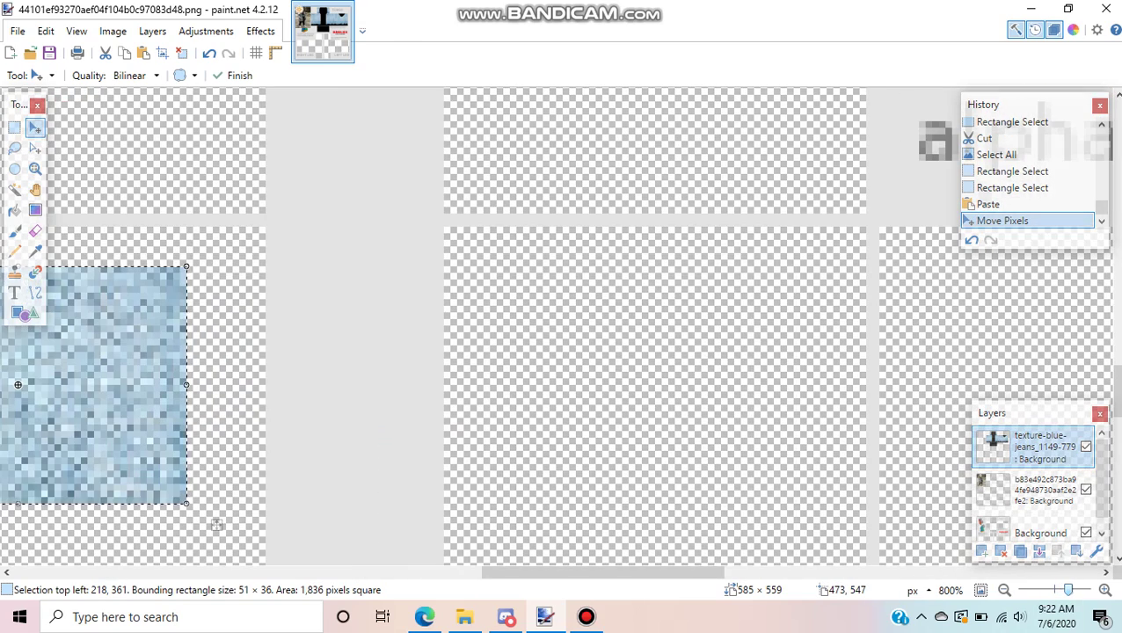
left_click_drag(664, 572, 550, 572)
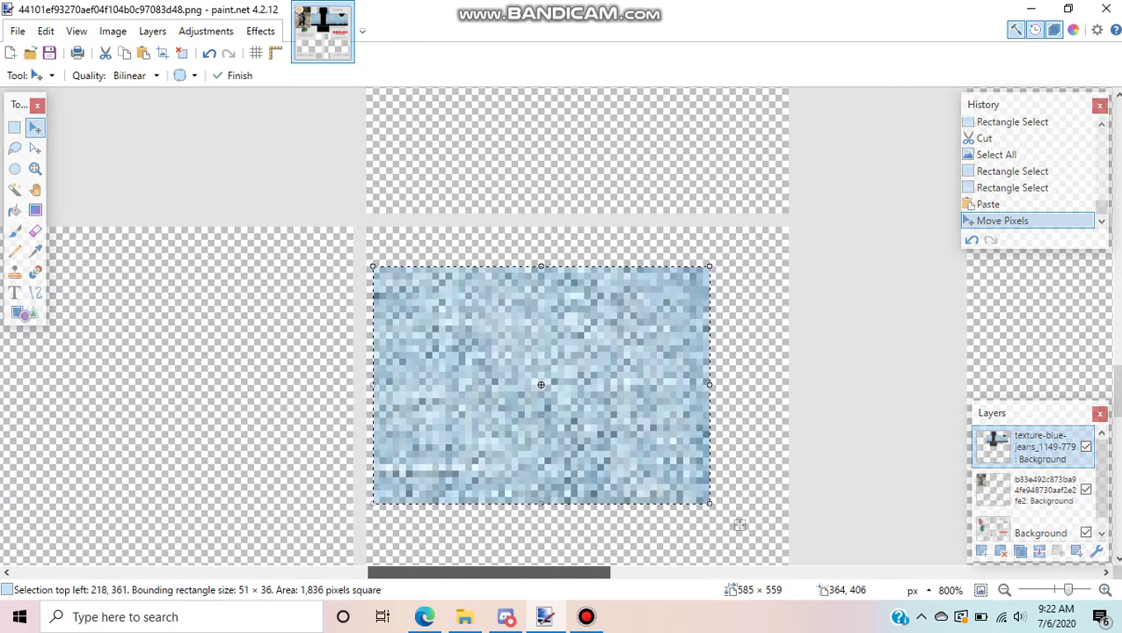
left_click_drag(554, 466, 547, 454)
left_click_drag(732, 512, 819, 481)
left_click_drag(573, 464, 806, 348)
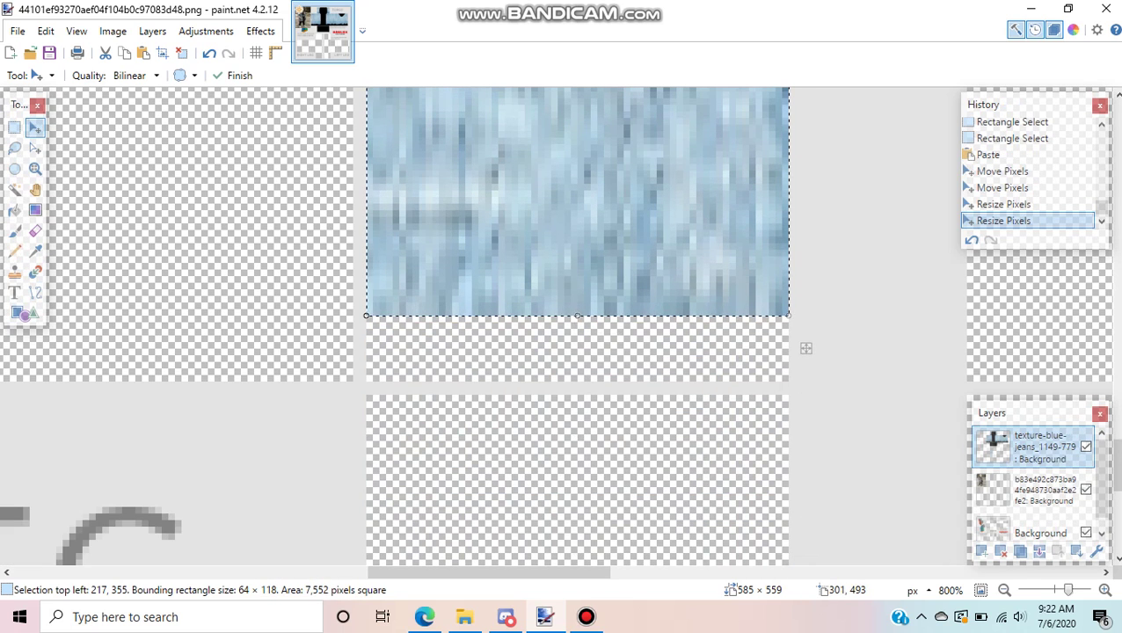
- Shorten the stretched denim patch to 64 × 106 pixels and commit the transformation
key("ctrl+minus")
key("ctrl+minus")
key("ctrl+minus")
key("ctrl+minus")
key("ctrl+minus")
key("ctrl+minus")
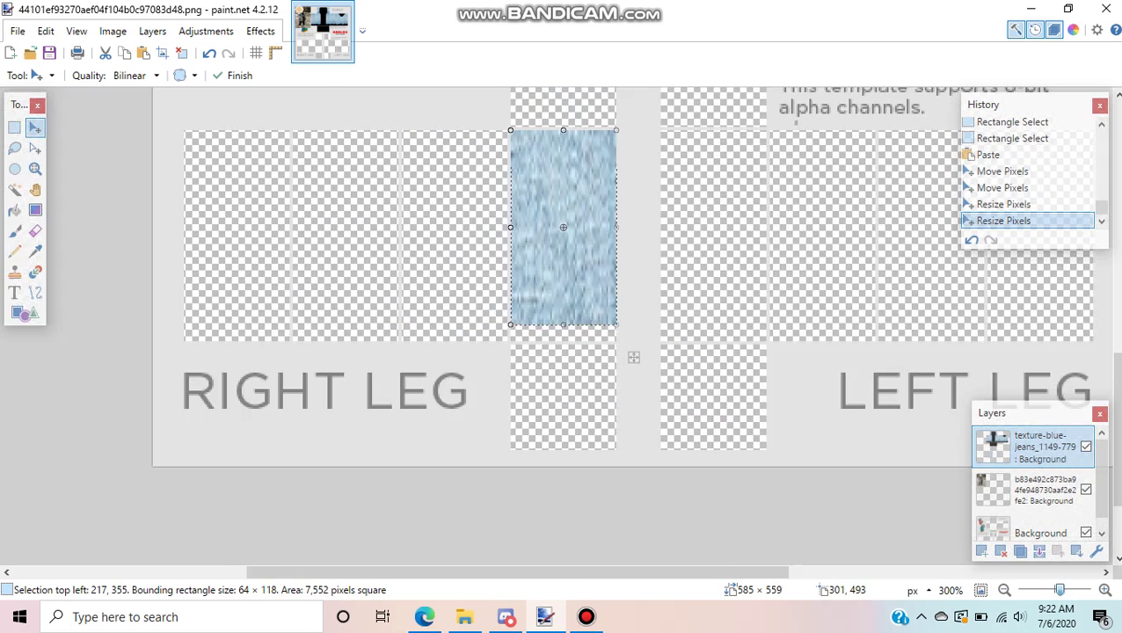
scroll(830, 380, "up", 2)
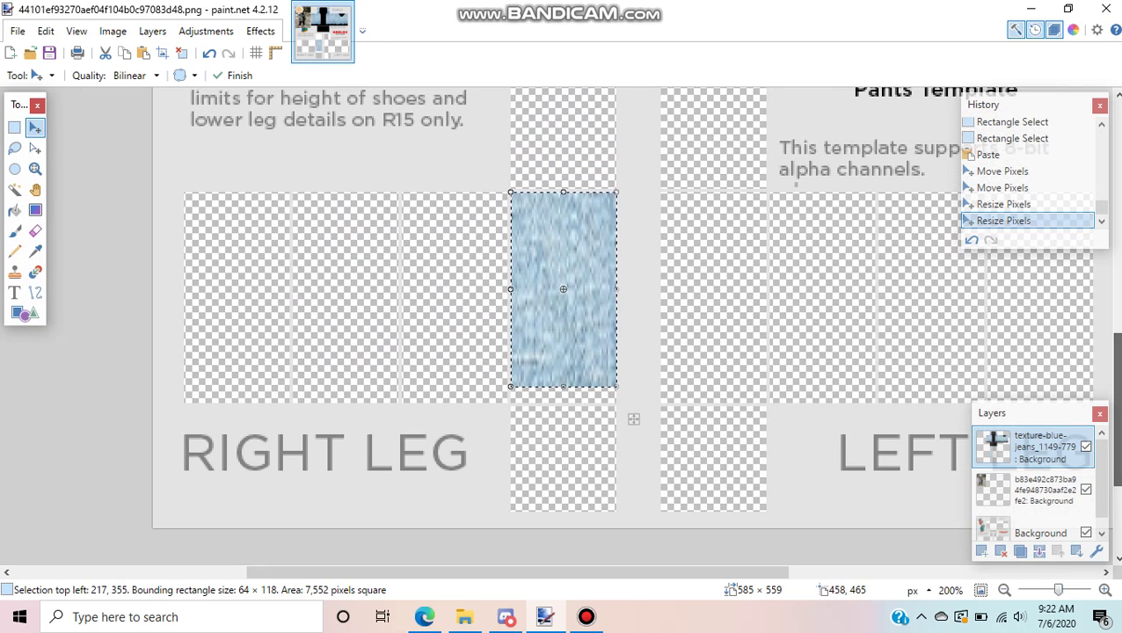
left_click_drag(633, 419, 634, 399)
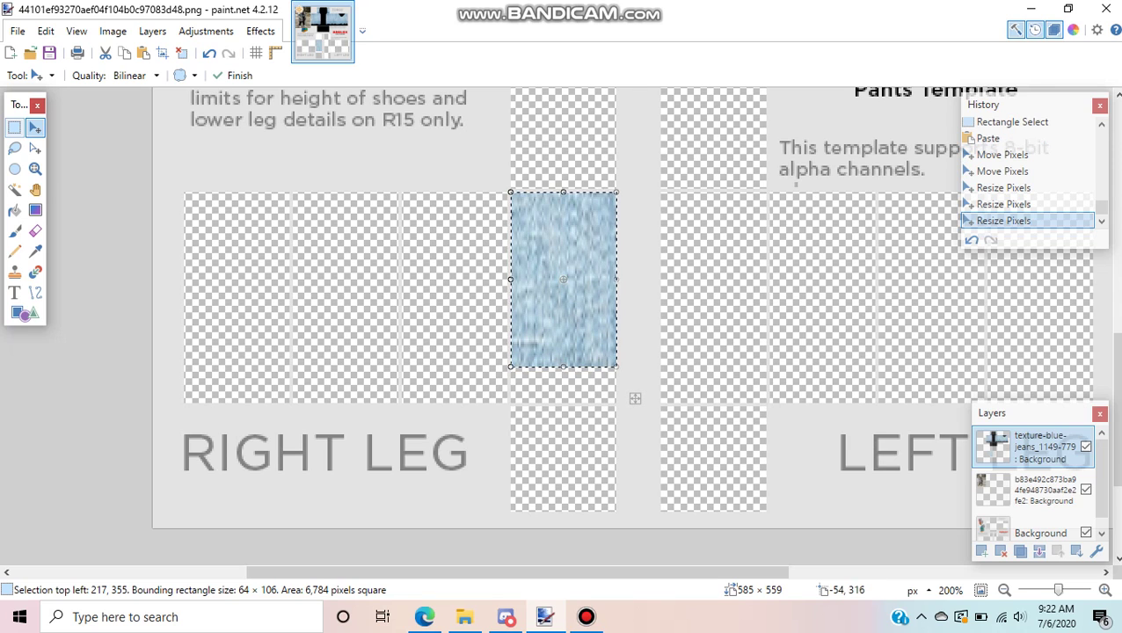
key("Return")
- Paste two copies of the 64 × 106 denim patch into the next two right-leg panels leftward, aligned with the panel edges
key("ctrl+v")
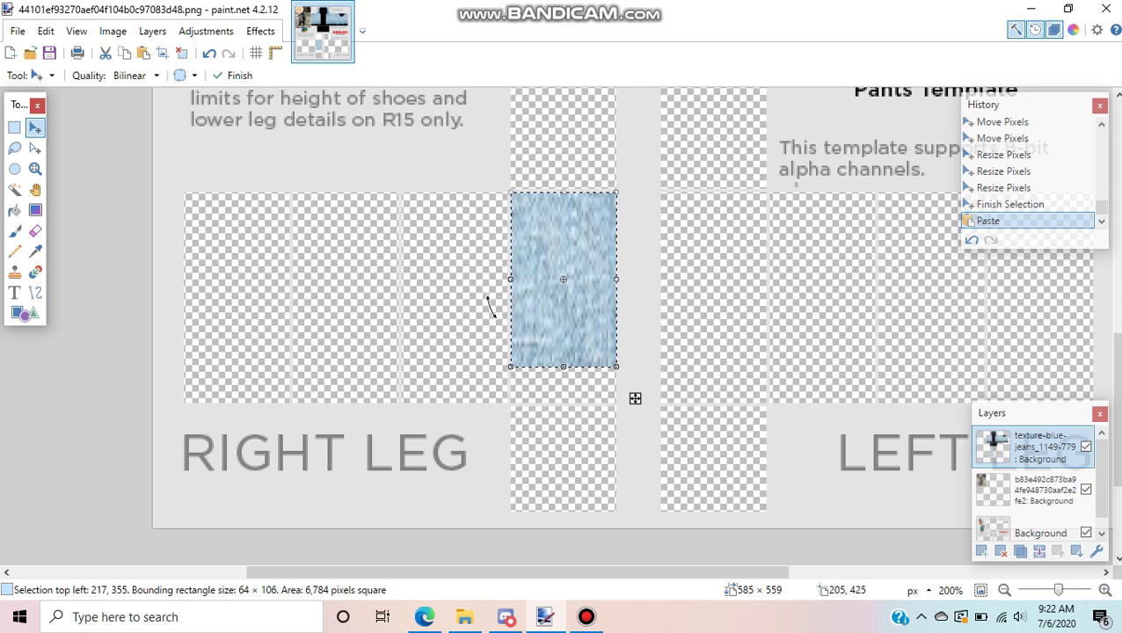
left_click_drag(635, 398, 526, 398)
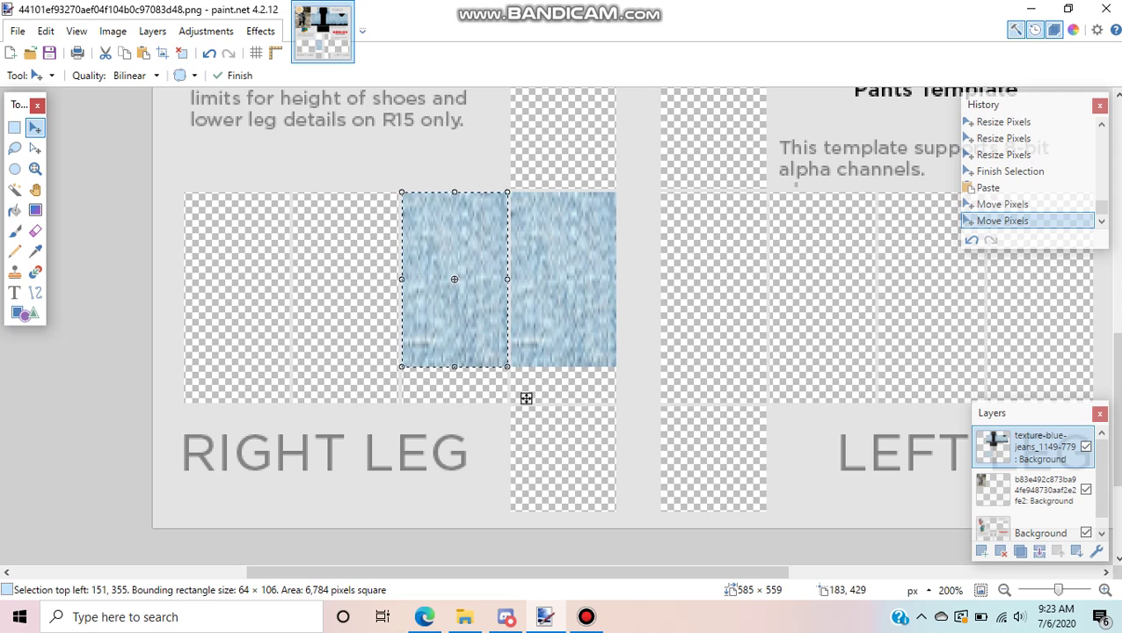
key("ctrl+v")
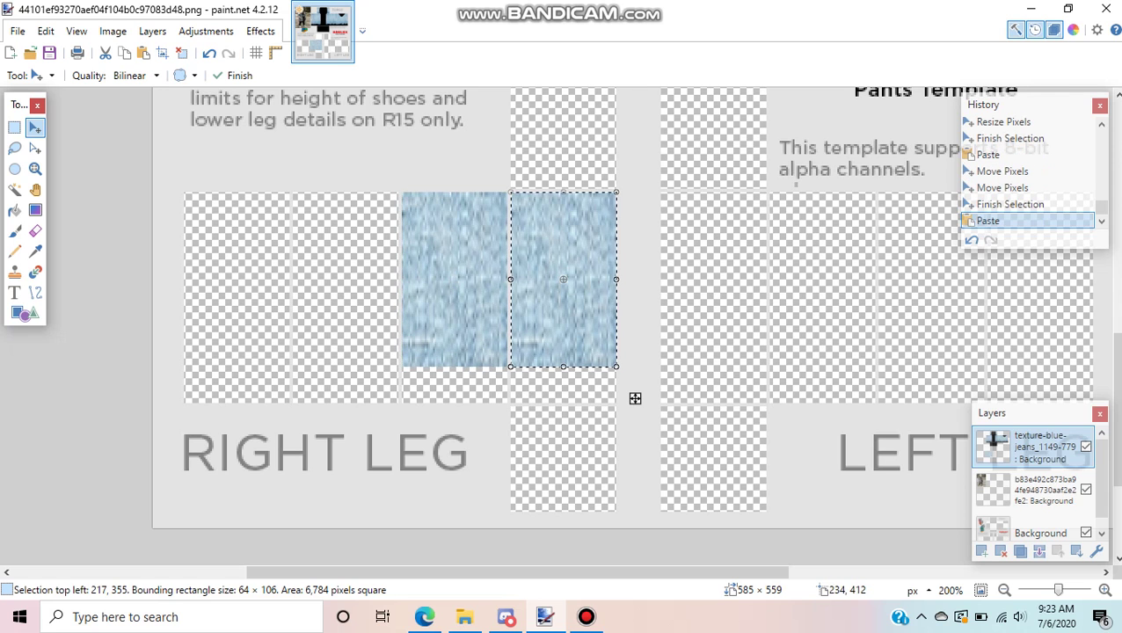
left_click_drag(635, 399, 422, 395)
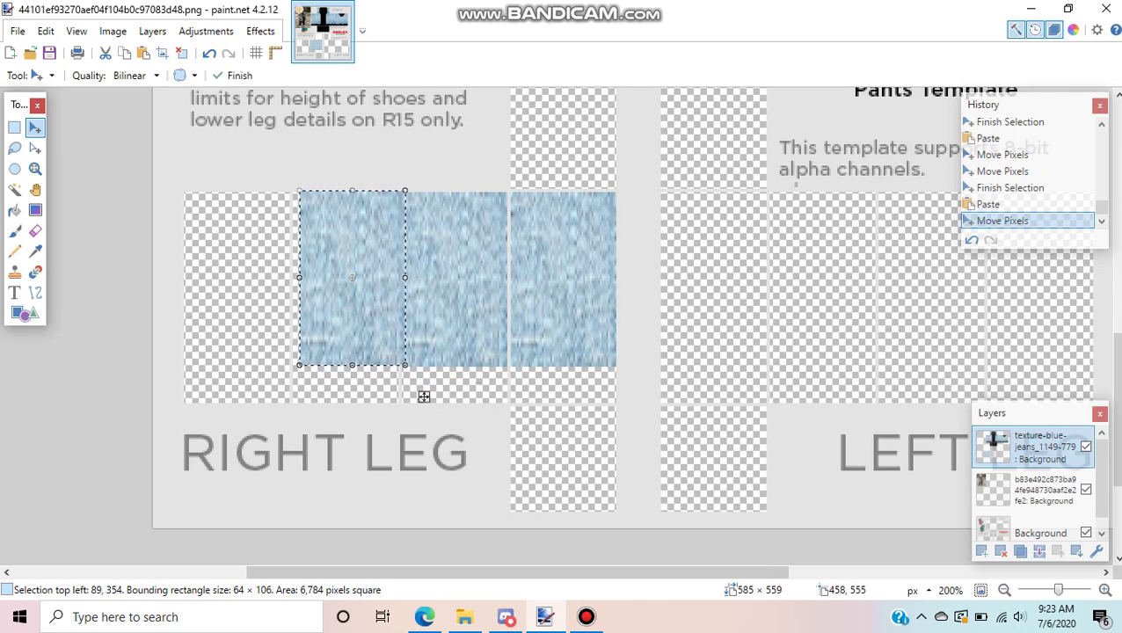
scroll(423, 395, "up", 4)
scroll(236, 512, "left", 3)
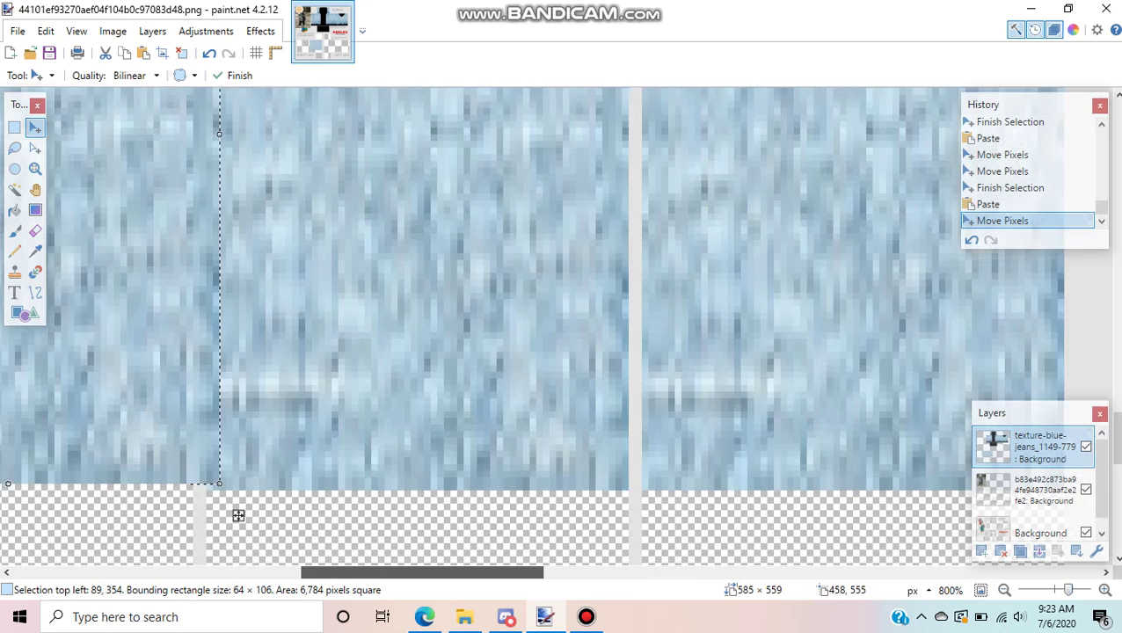
left_click_drag(233, 573, 258, 573)
left_click_drag(707, 408, 680, 408)
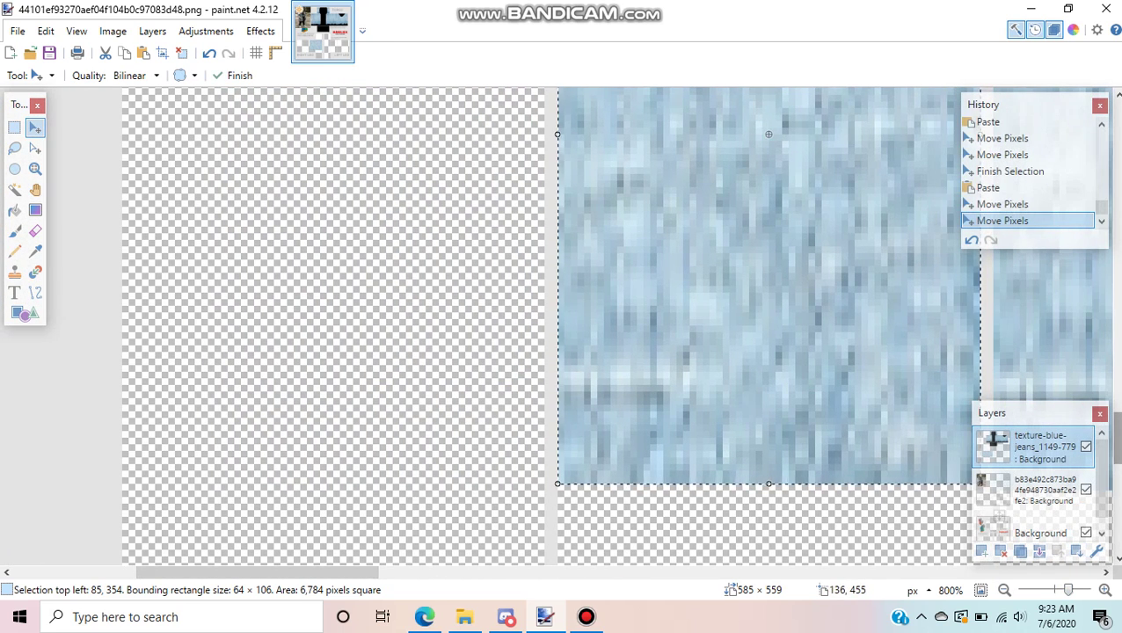
scroll(615, 325, "up", 3)
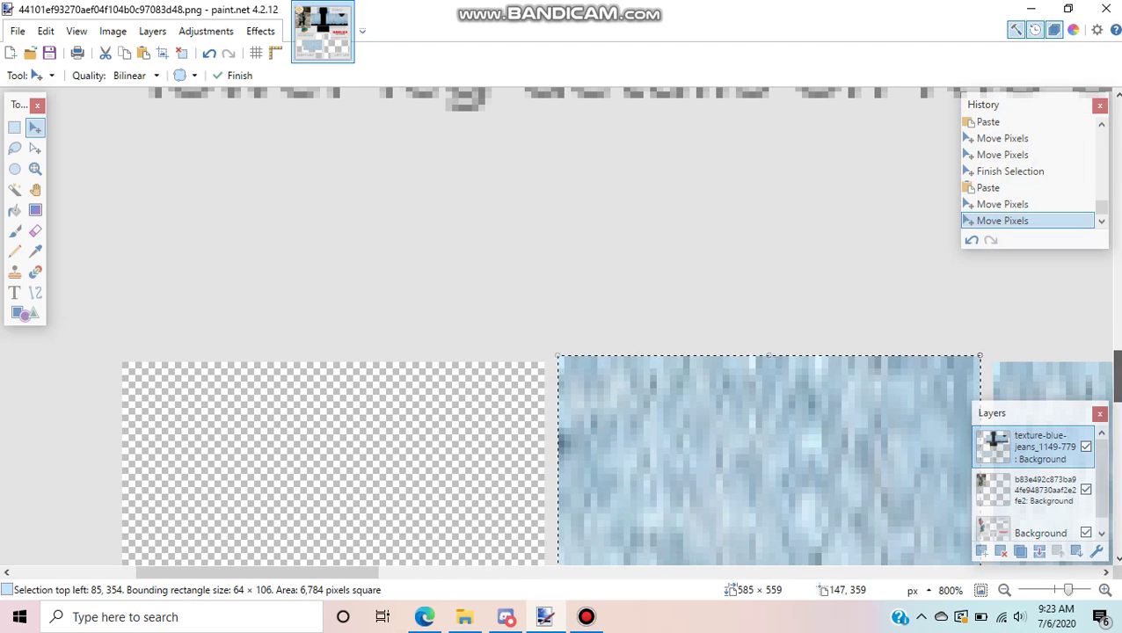
left_click_drag(944, 391, 212, 568)
- Paste another denim copy into the leftmost right-leg panel, align it with the panel's edges and deselect it
key("ctrl+v")
left_click_drag(288, 408, 320, 445)
left_click_drag(348, 270, 348, 422)
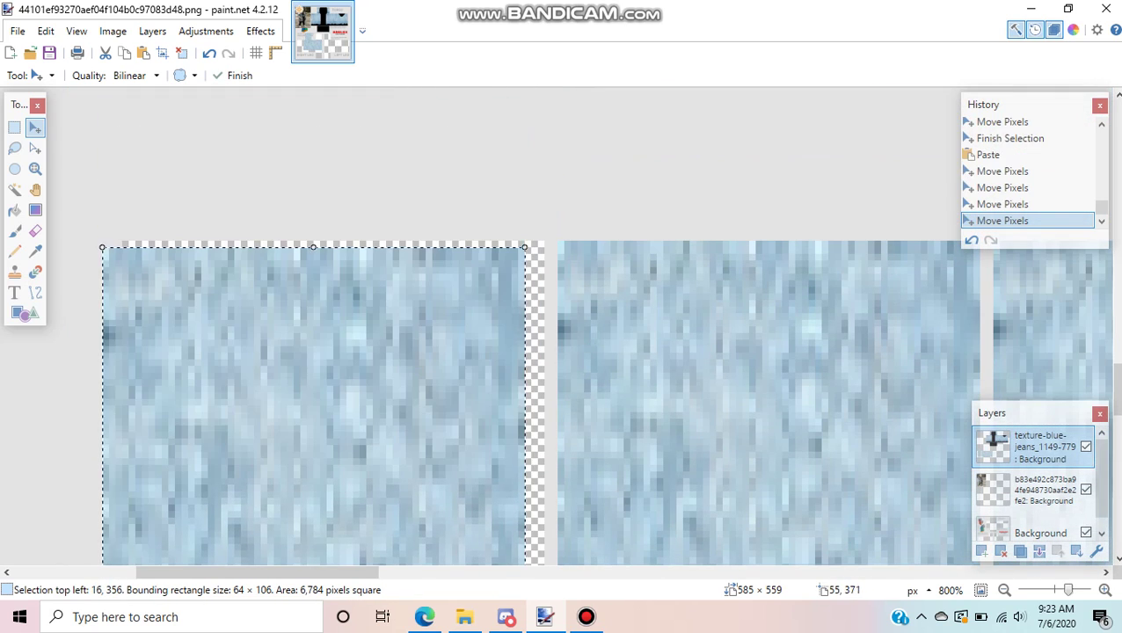
left_click_drag(368, 297, 395, 290)
key("Left")
left_click(15, 128)
left_click(796, 370)
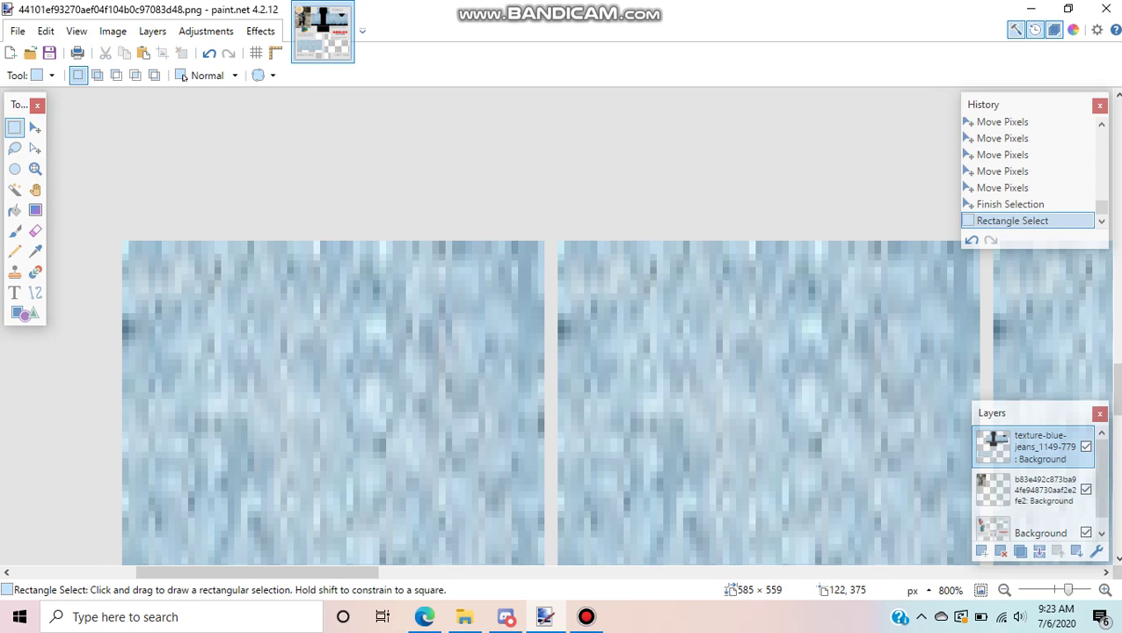
- Copy the 262 × 106 pixel row of four right-leg denim panels and paste it over the left-leg panels
mouse_move(1069, 590)
left_mouse_down()
mouse_move(1056, 590)
mouse_move(1074, 590)
left_mouse_up()
key("ctrl+minus")
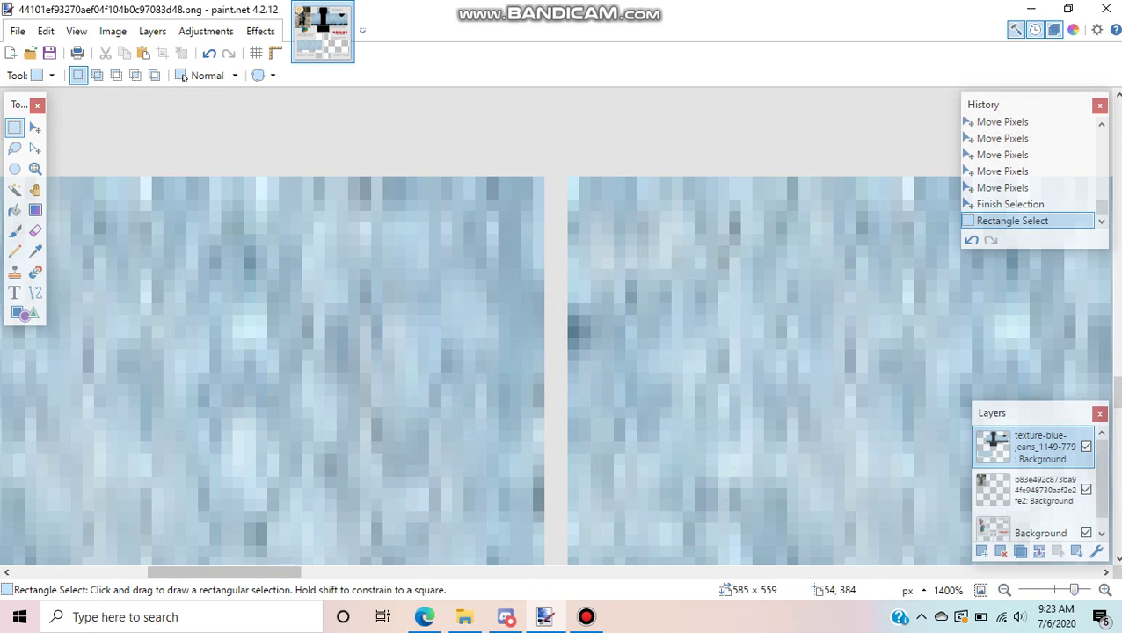
scroll(601, 375, "left", 5)
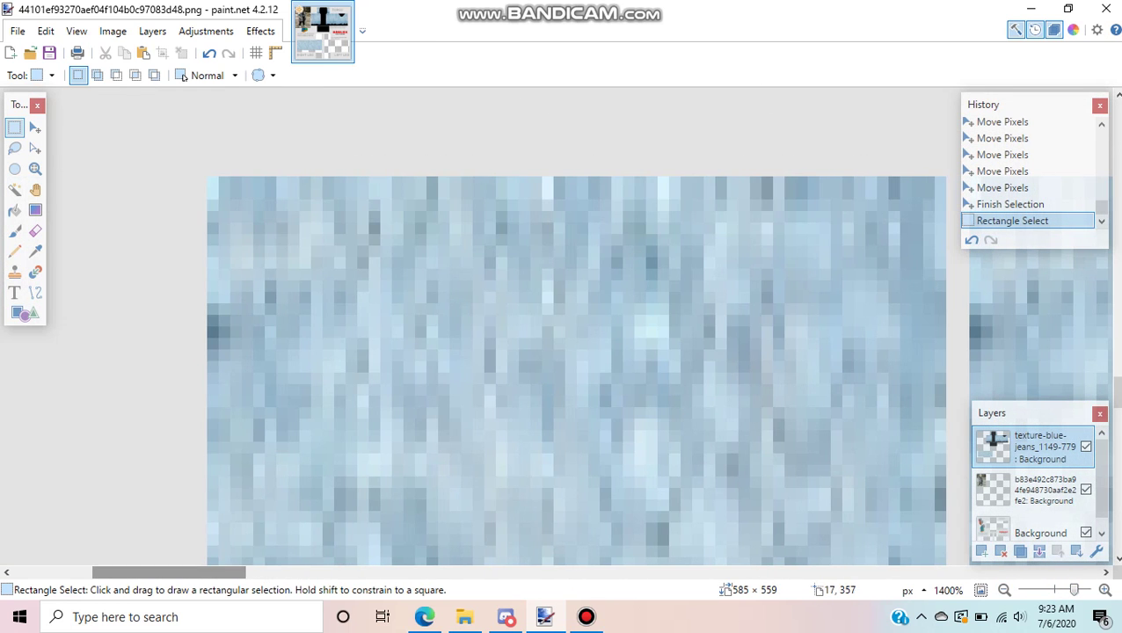
left_click_drag(207, 177, 326, 202)
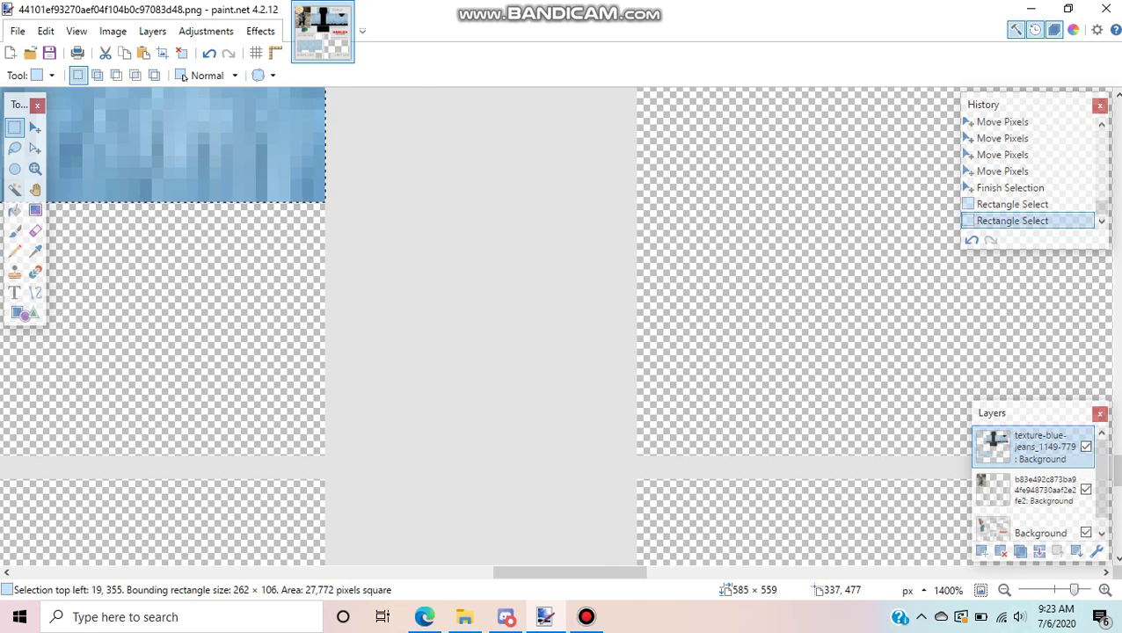
left_click_drag(1074, 590, 1059, 590)
key("ctrl+minus")
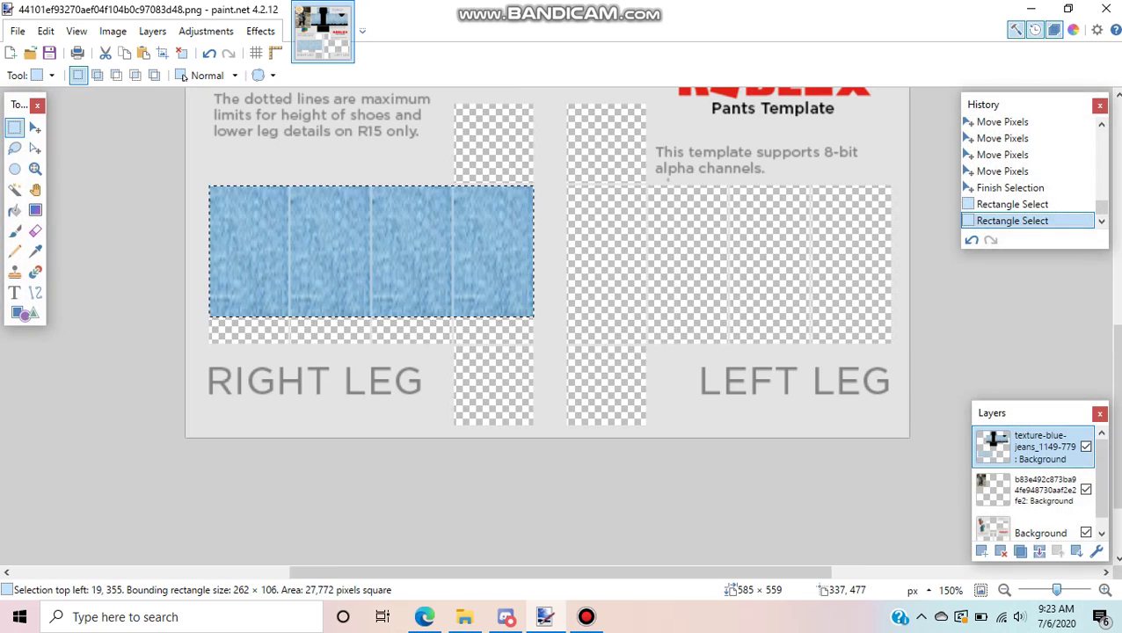
key("ctrl+v")
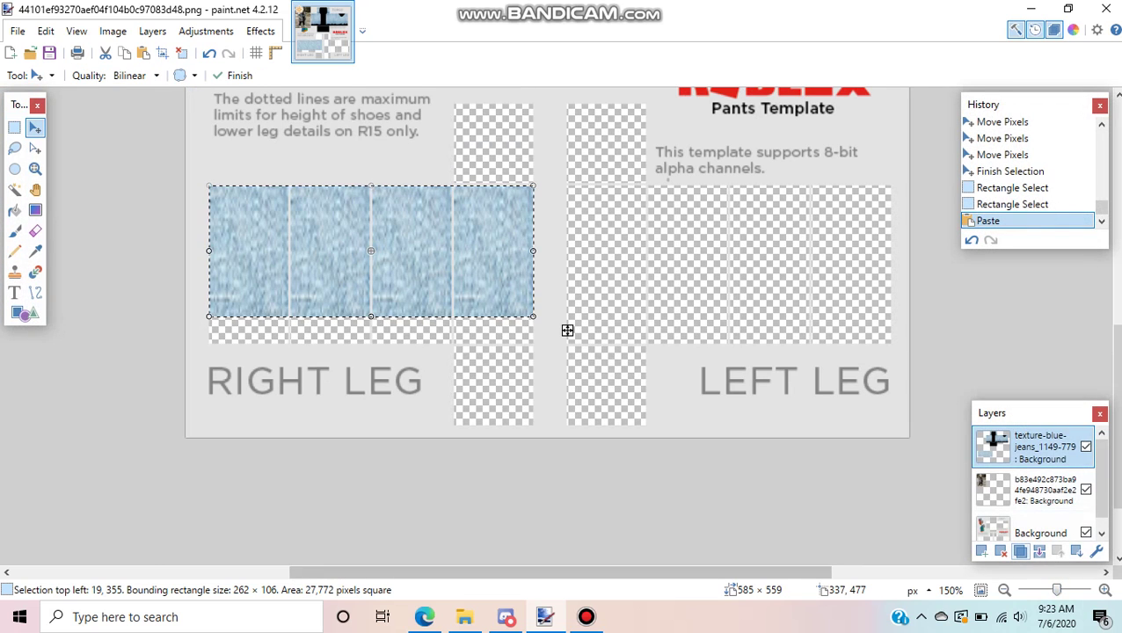
left_click_drag(567, 330, 926, 330)
- Align the pasted denim row with the left-leg panels at 308, 355 and deselect it
scroll(926, 330, "up", 10, "ctrl")
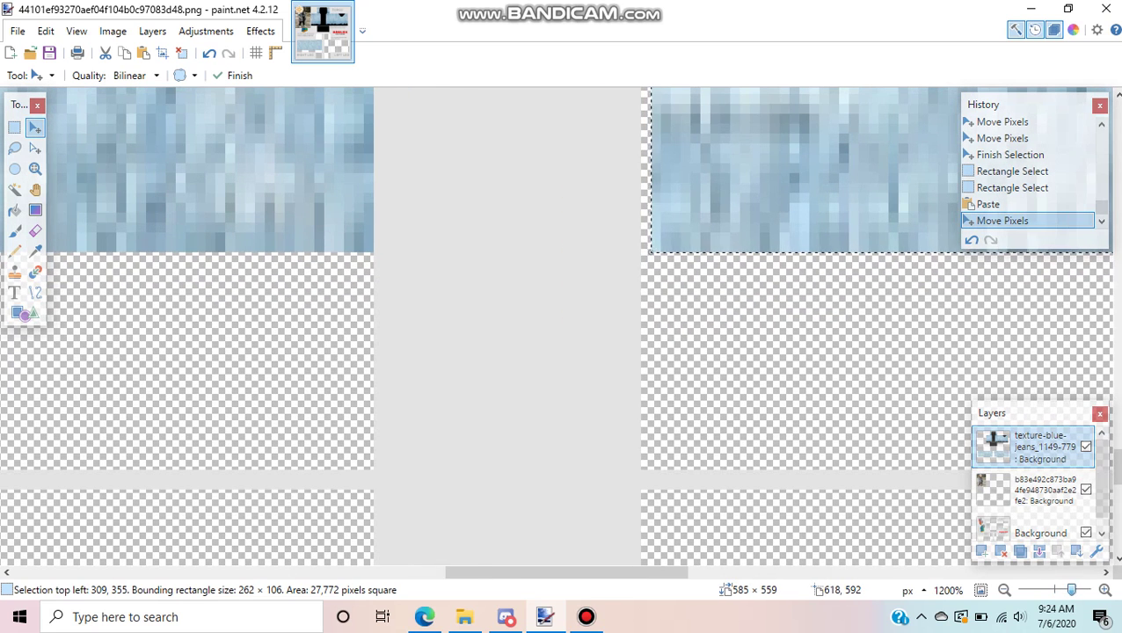
key("Left")
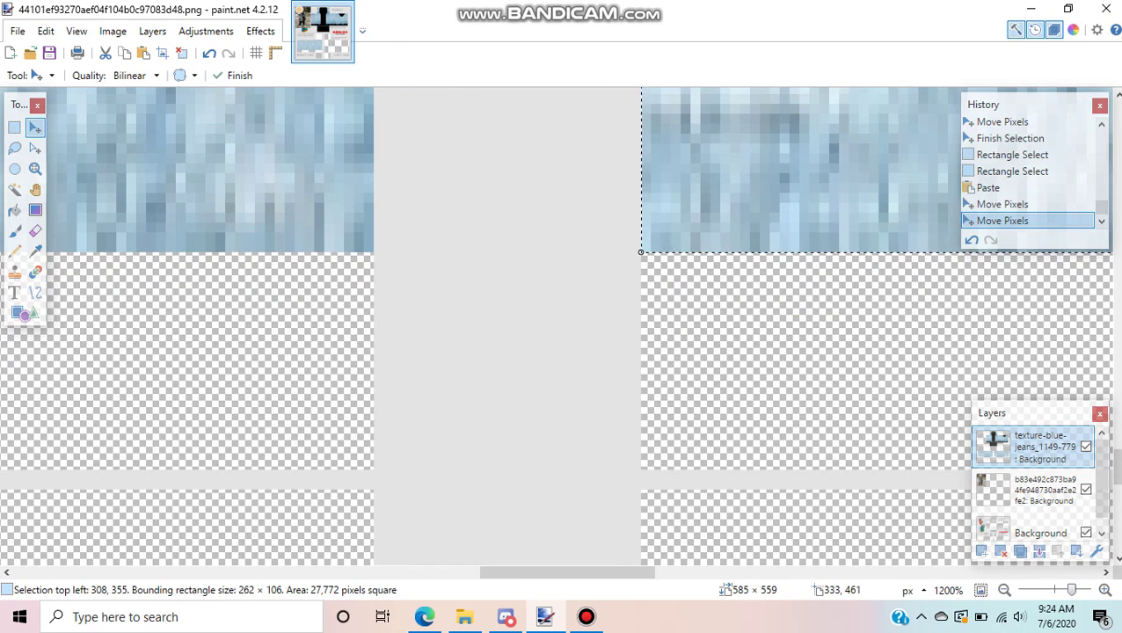
scroll(562, 325, "up", 15)
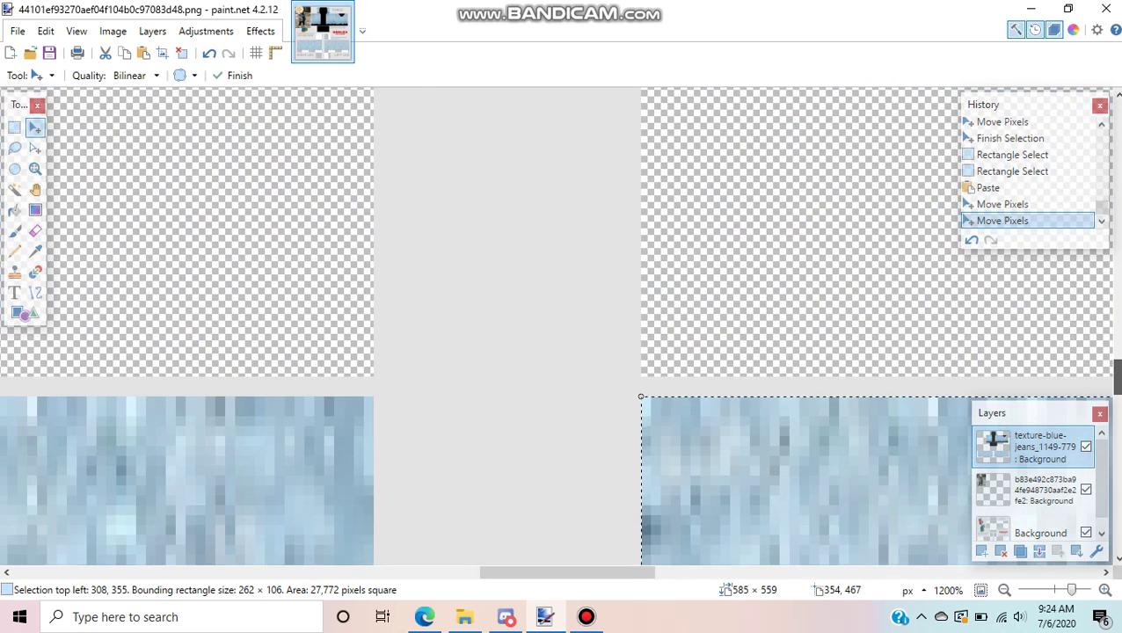
key("Return")
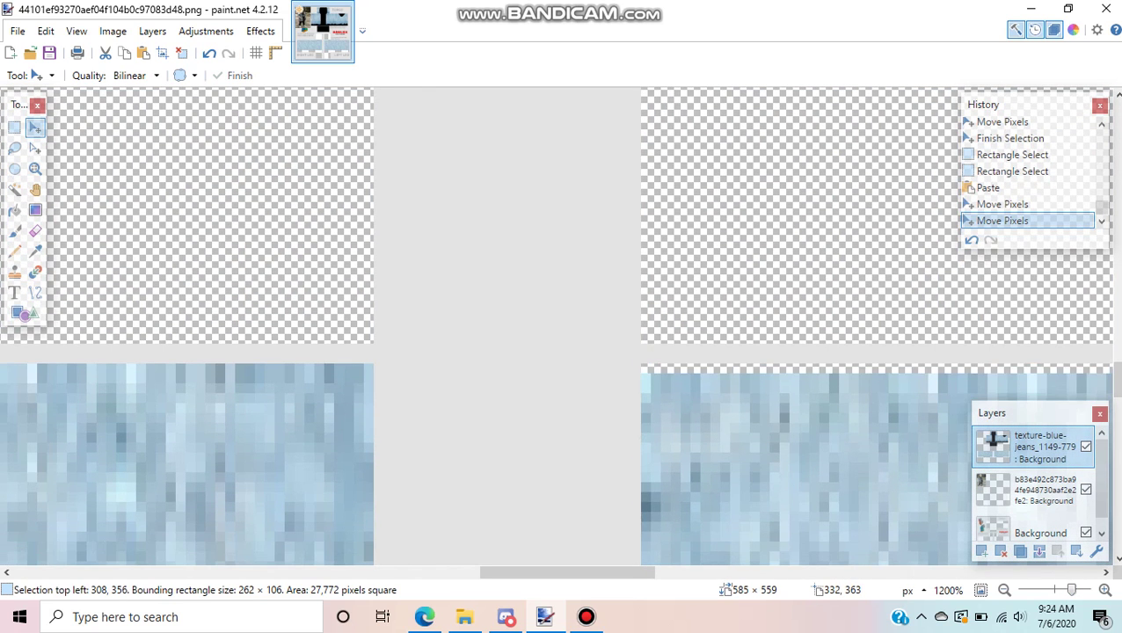
left_click(15, 127)
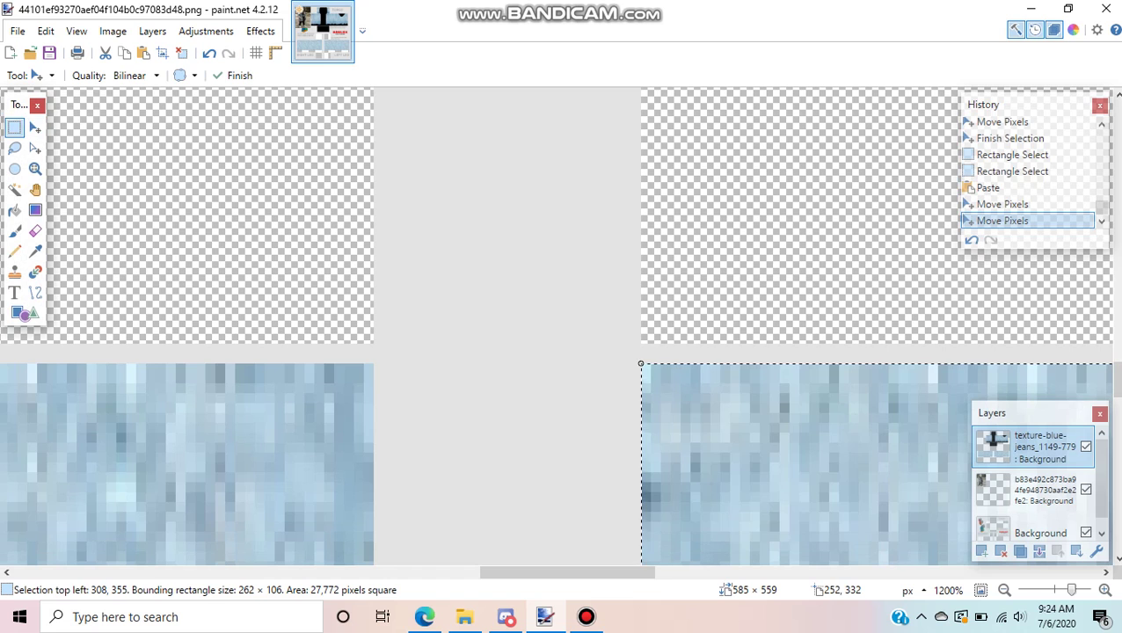
left_click(1079, 368)
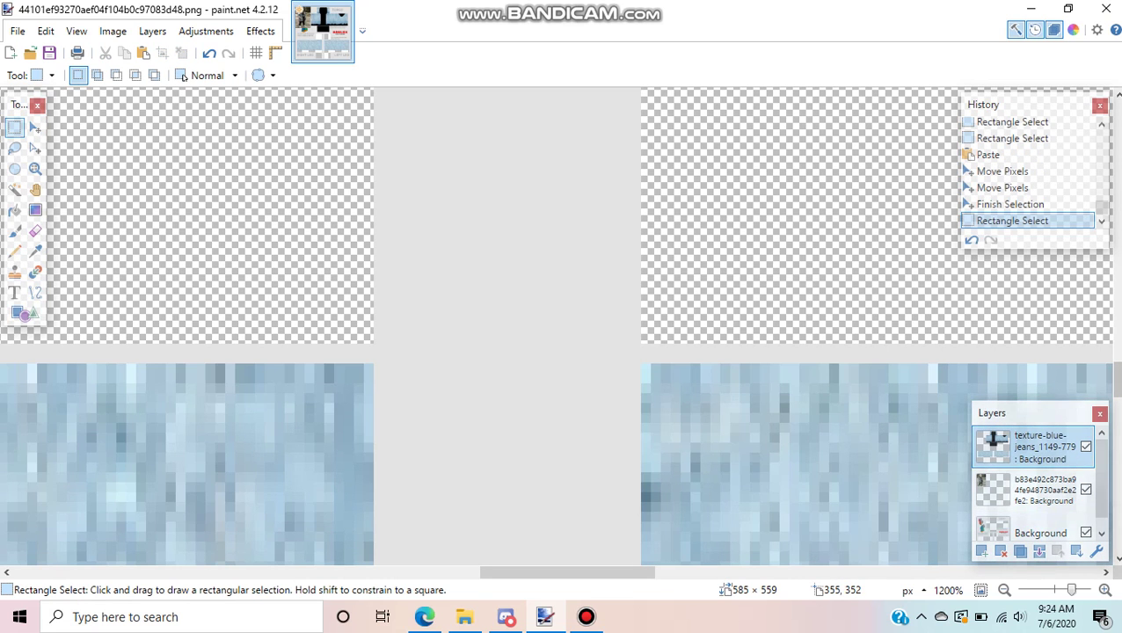
- Check whether the lower denim edges of both legs line up, using a thin selection across the gap between them
left_click_drag(1118, 378, 1118, 451)
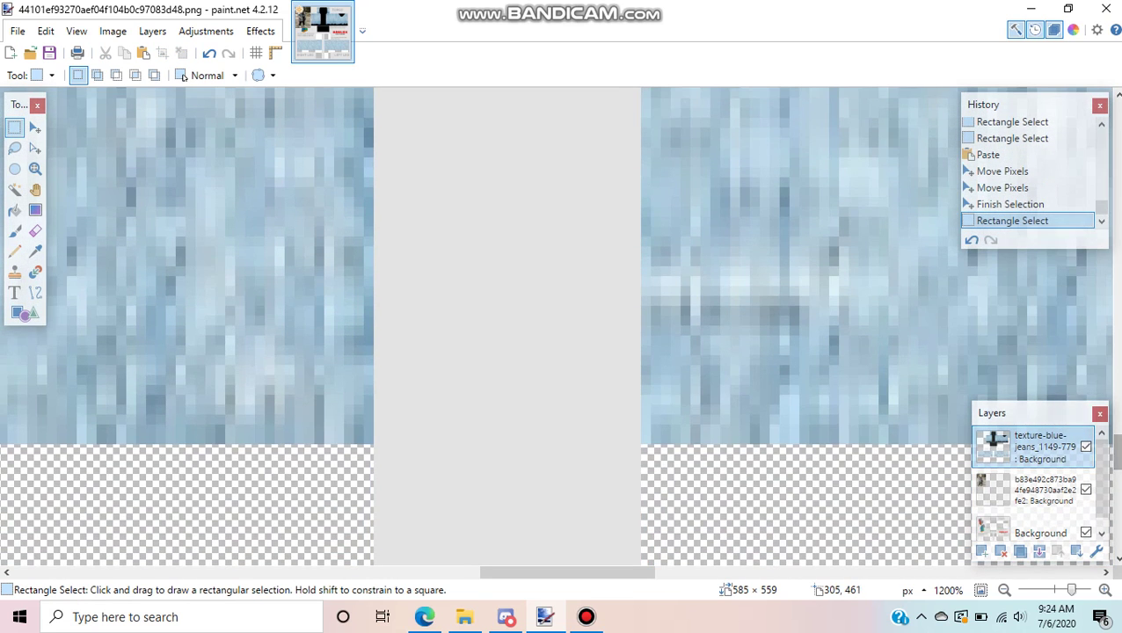
left_click_drag(655, 438, 347, 448)
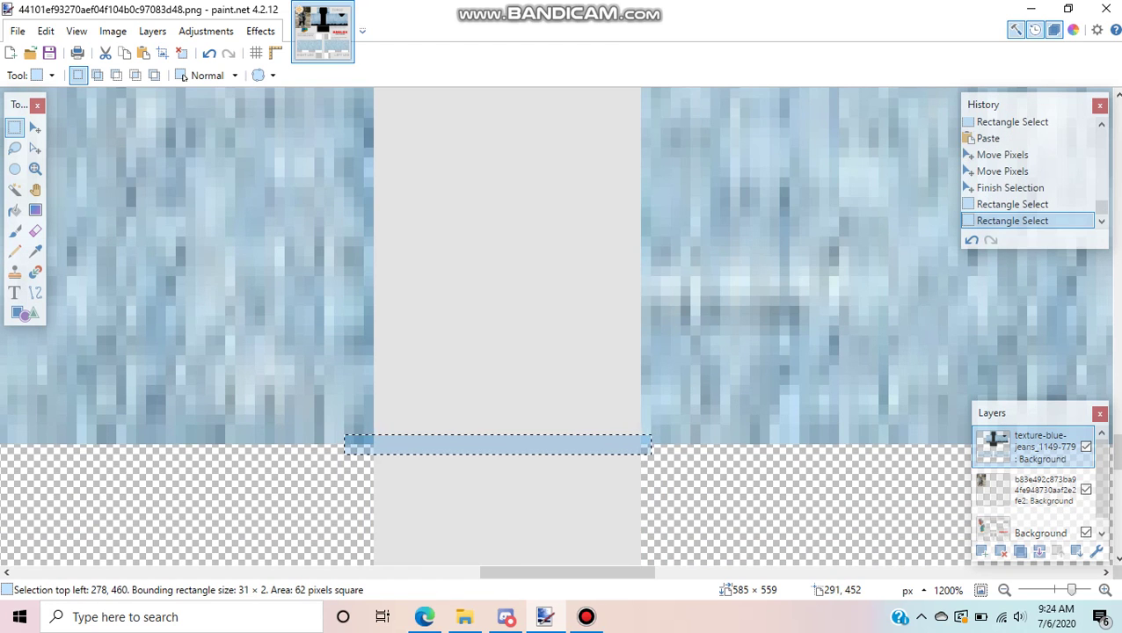
left_click(478, 459)
scroll(563, 330, "down", 8)
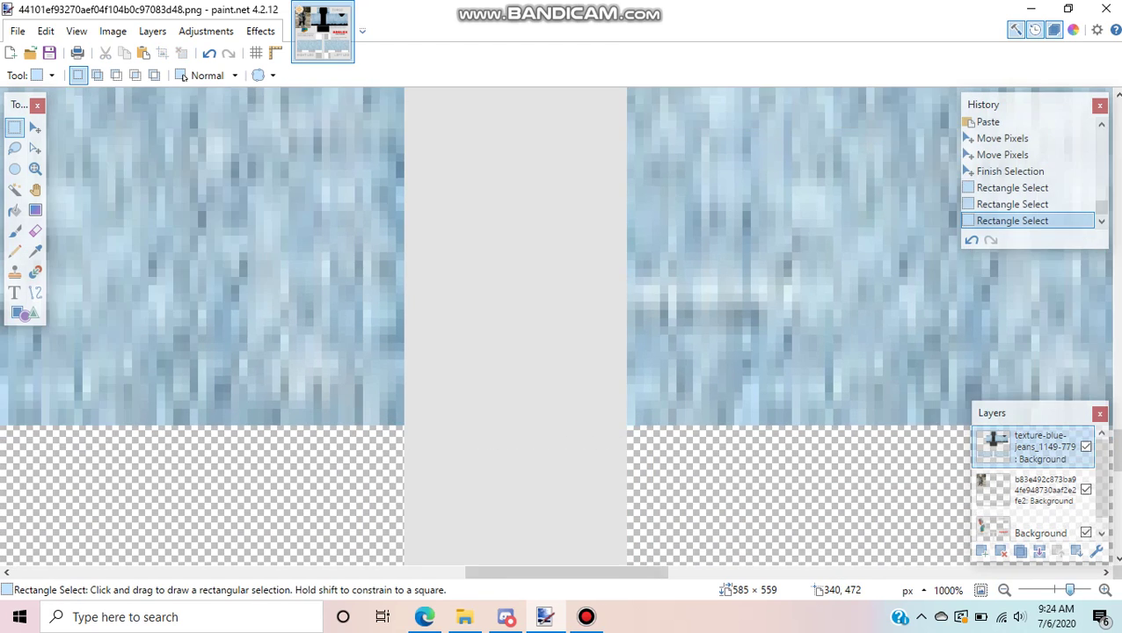
- Paste a 29 × 48 pixel denim patch from the left leg into the panel above it and stretch it to 64 × 48 pixels
scroll(554, 325, "down", 1)
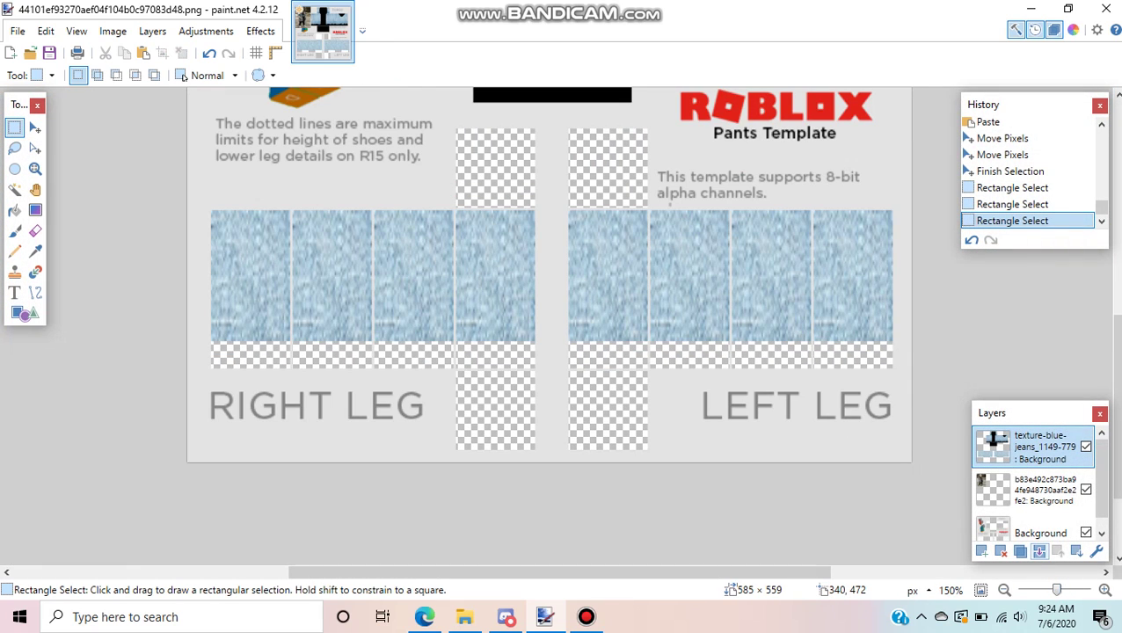
left_click_drag(583, 235, 623, 219)
key("ctrl+c")
key("ctrl+v")
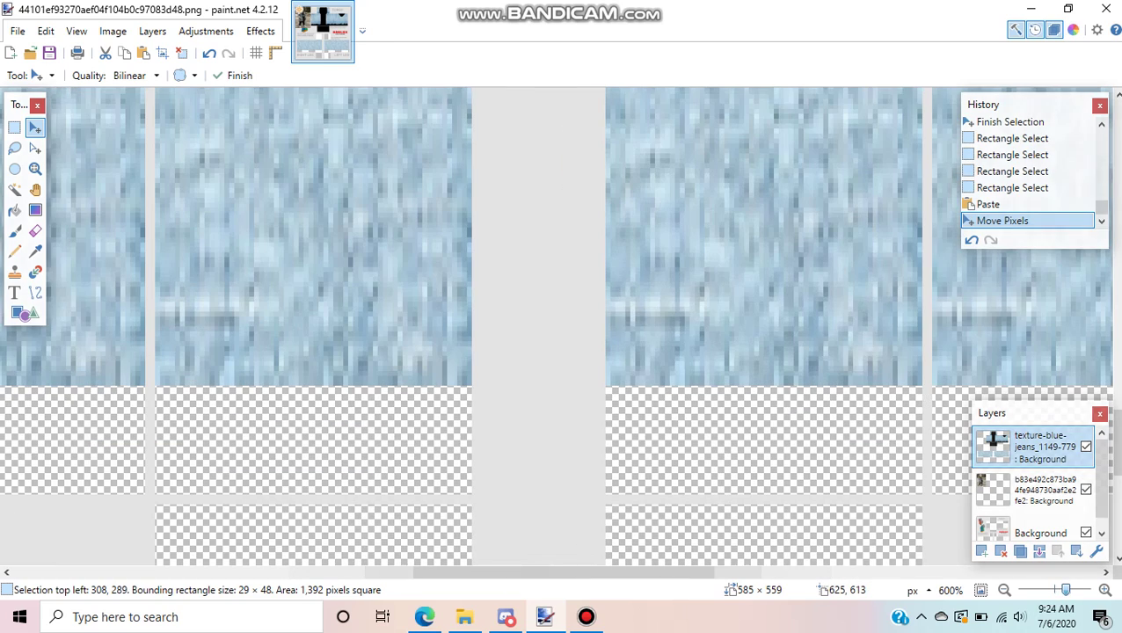
scroll(623, 219, "up", 4)
left_click_drag(768, 251, 952, 466)
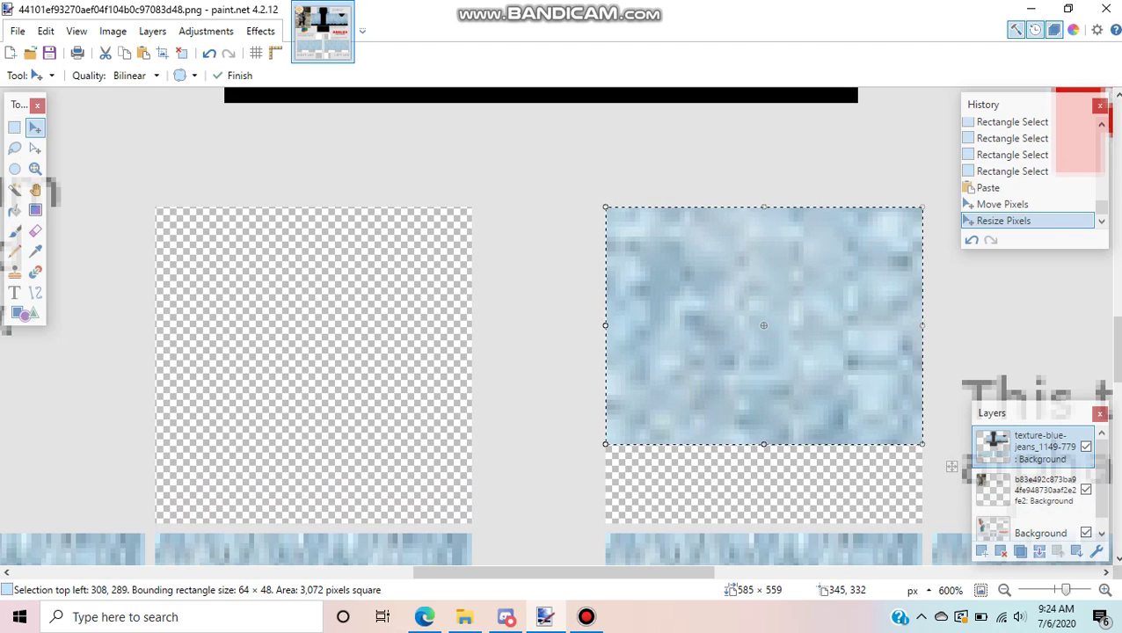